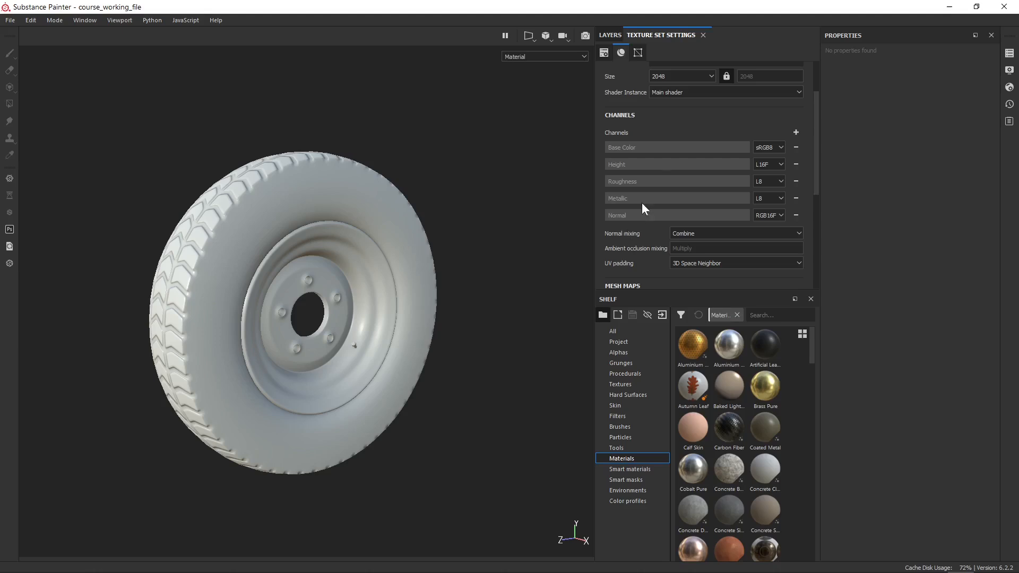
Step: Add an Ambient occlusion channel to the texture set's channels
left_click(796, 132)
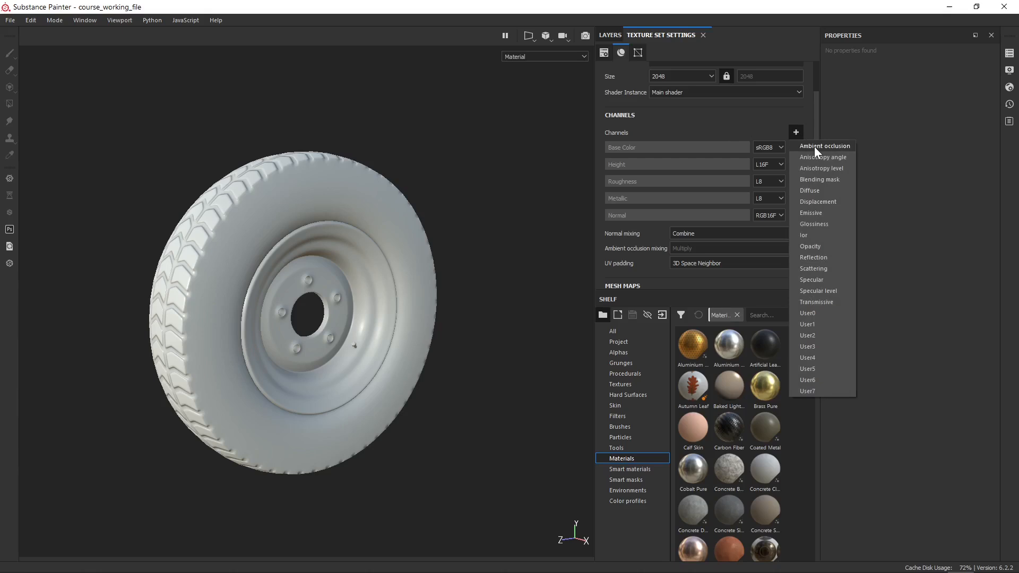
left_click(814, 146)
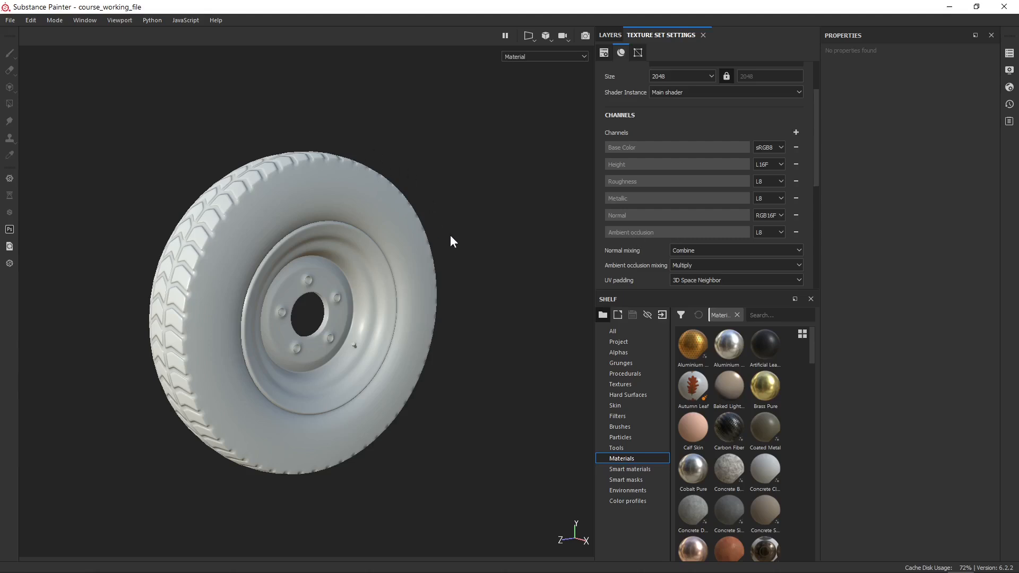
scroll(301, 193, "up", 3)
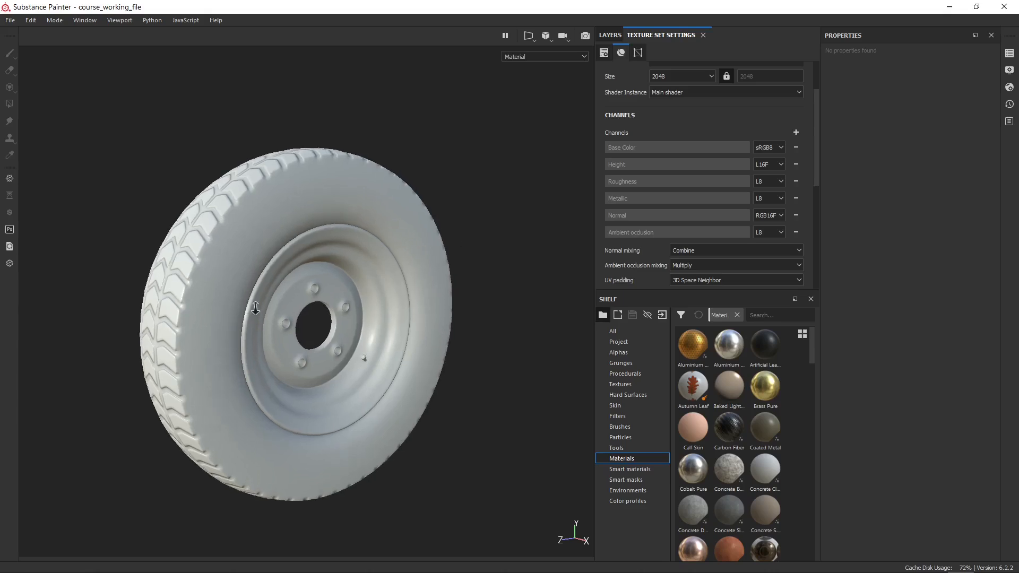
left_click_drag(192, 203, 203, 168, "alt")
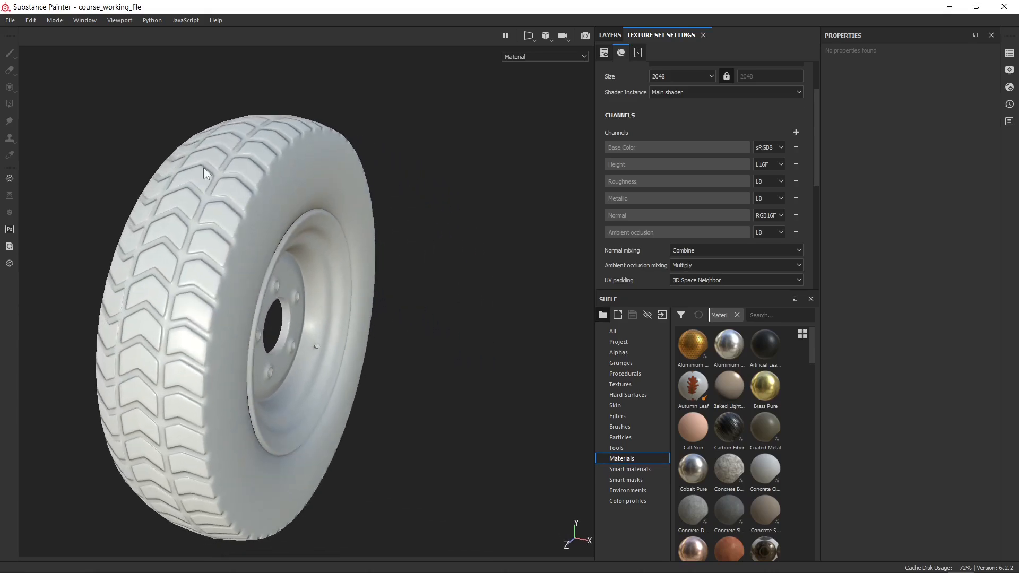
left_click_drag(286, 325, 307, 191, "alt")
middle_click_drag(307, 191, 324, 181, "alt")
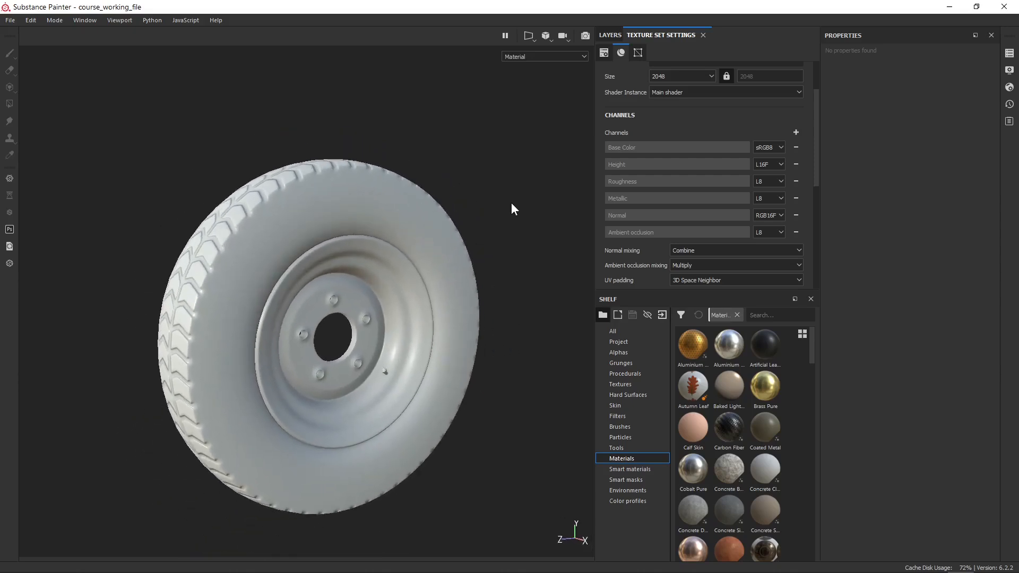
Step: Create three empty folders in the layer stack
left_click(610, 35)
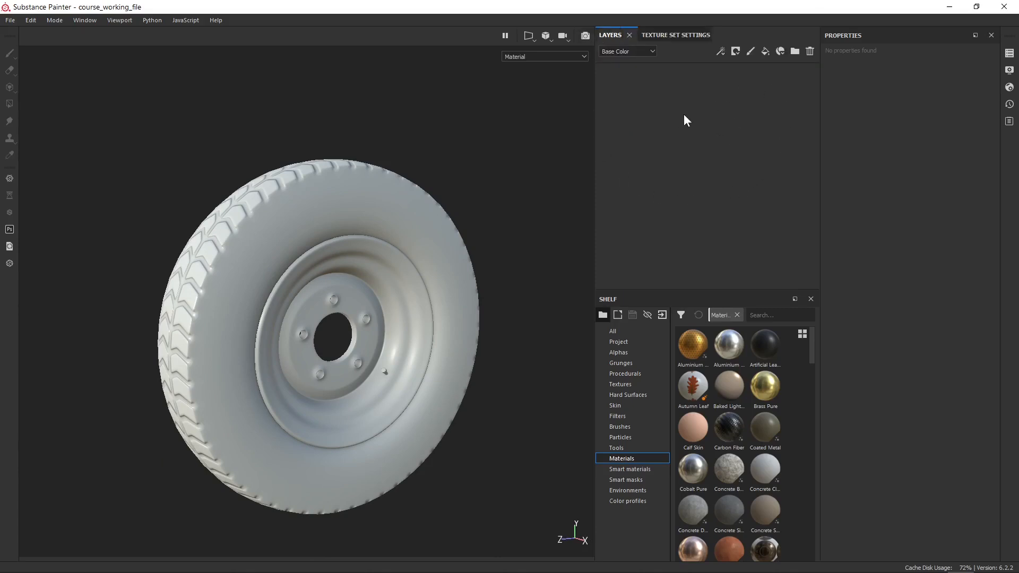
left_click(793, 52)
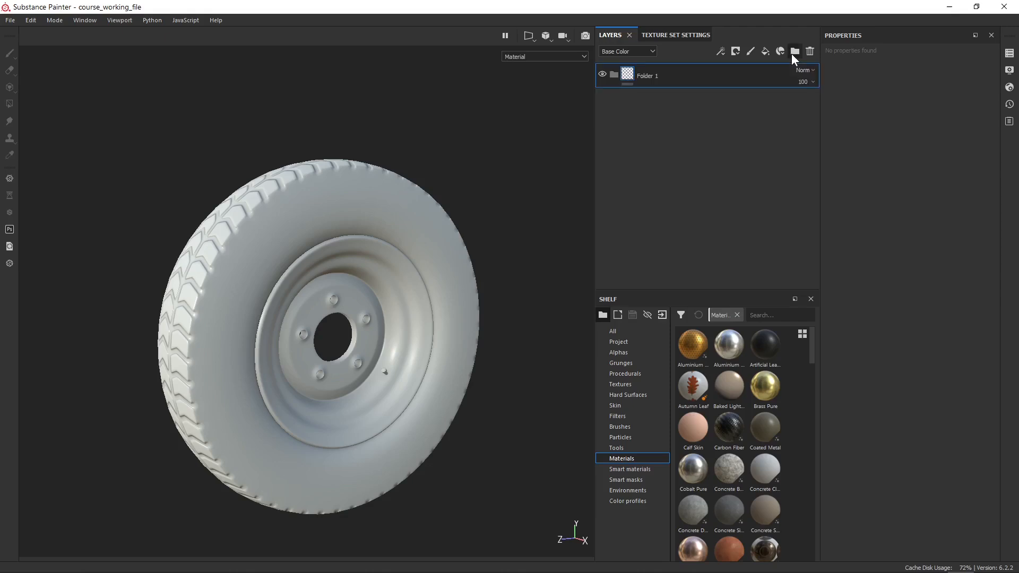
left_click(792, 53)
left_click(793, 52)
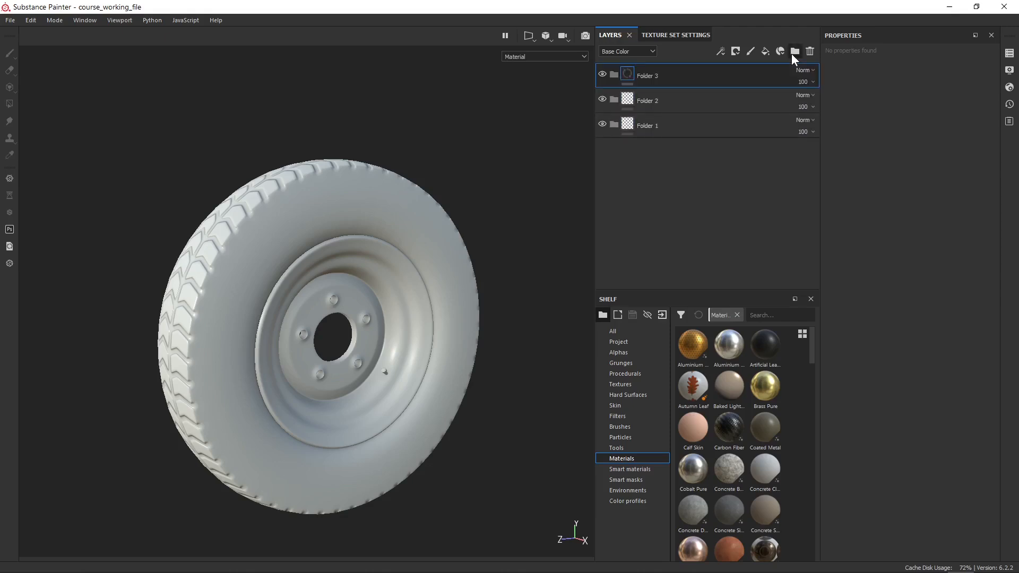
Step: Rename the three folders, from the uppermost down, as Air Cap, Hub and Tread
double_click(646, 76)
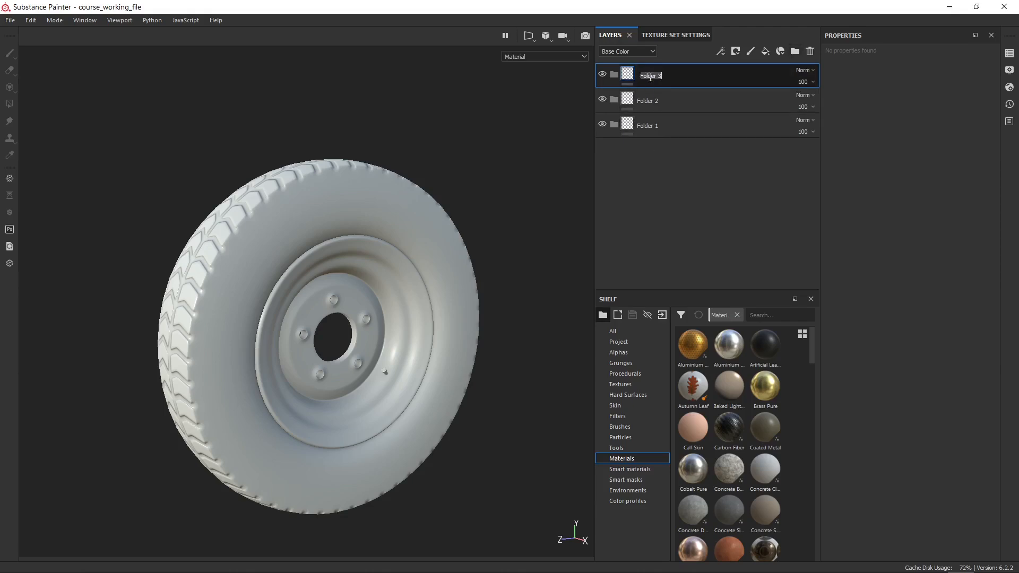
type("Air CAp")
double_click(653, 101)
type("H")
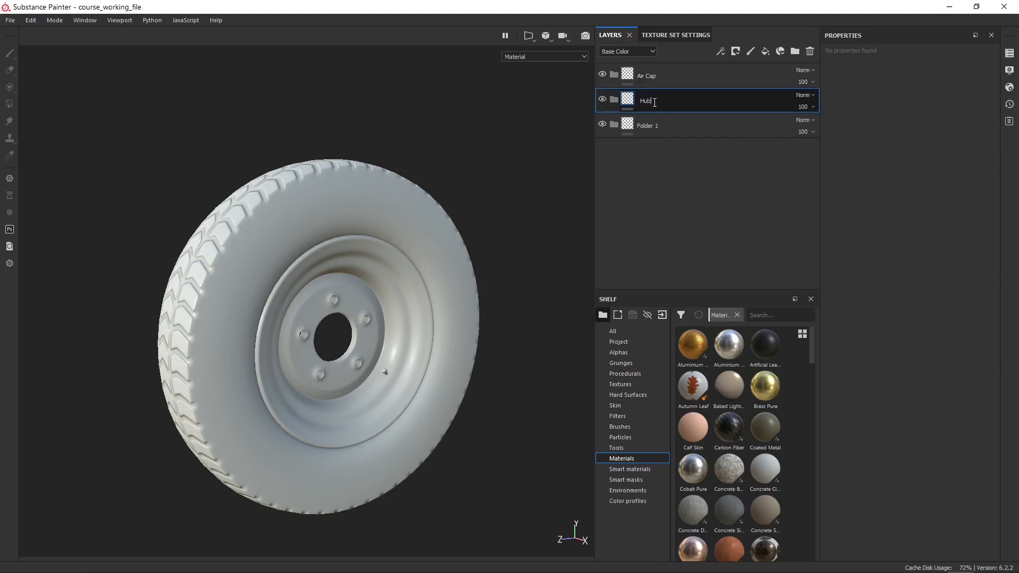
type("ub")
key("Return")
double_click(655, 126)
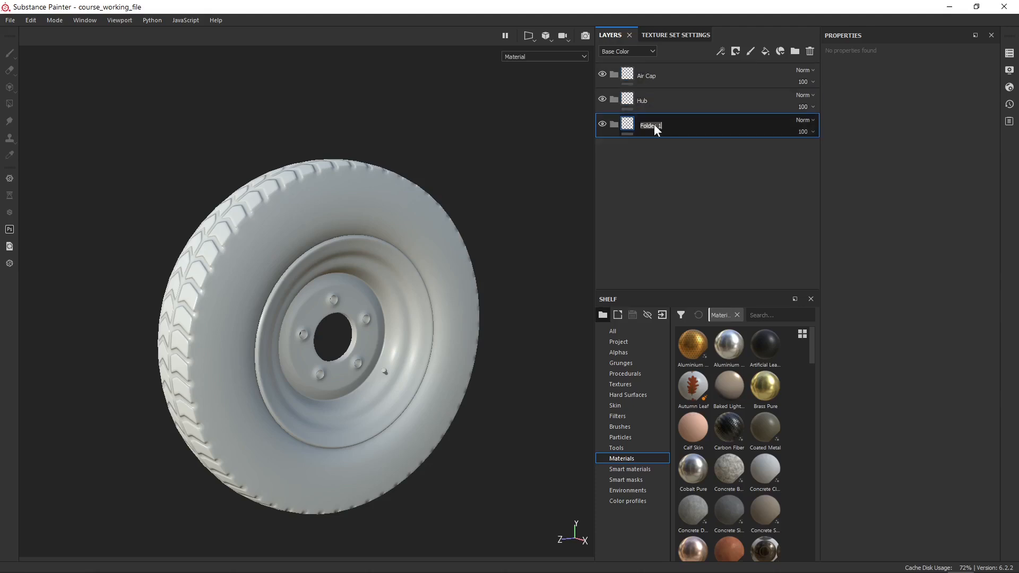
type("Tread")
key("Return")
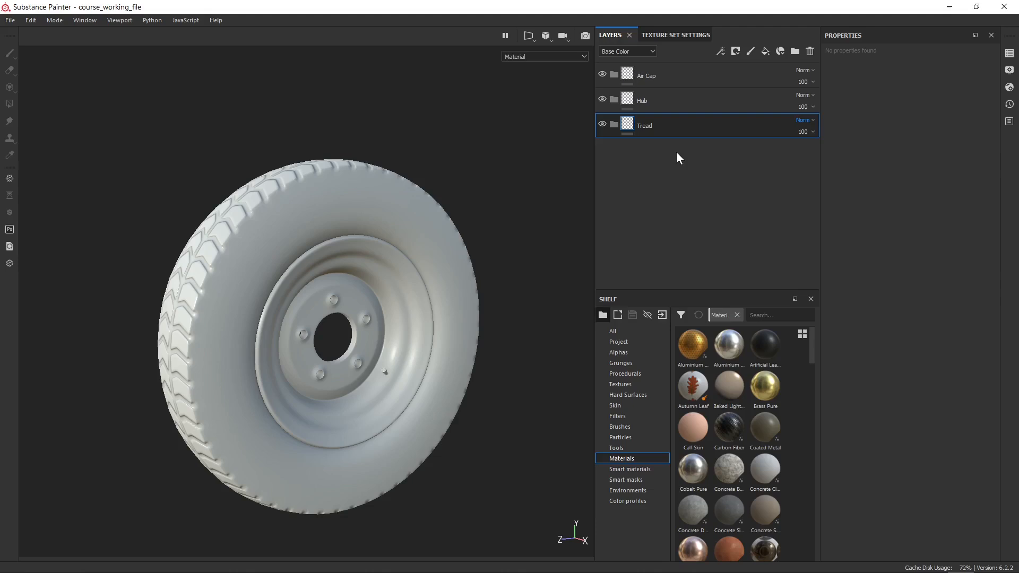
Step: Color-code the folders: red for Tread, green for Hub and blue for Air Cap
right_click(673, 125)
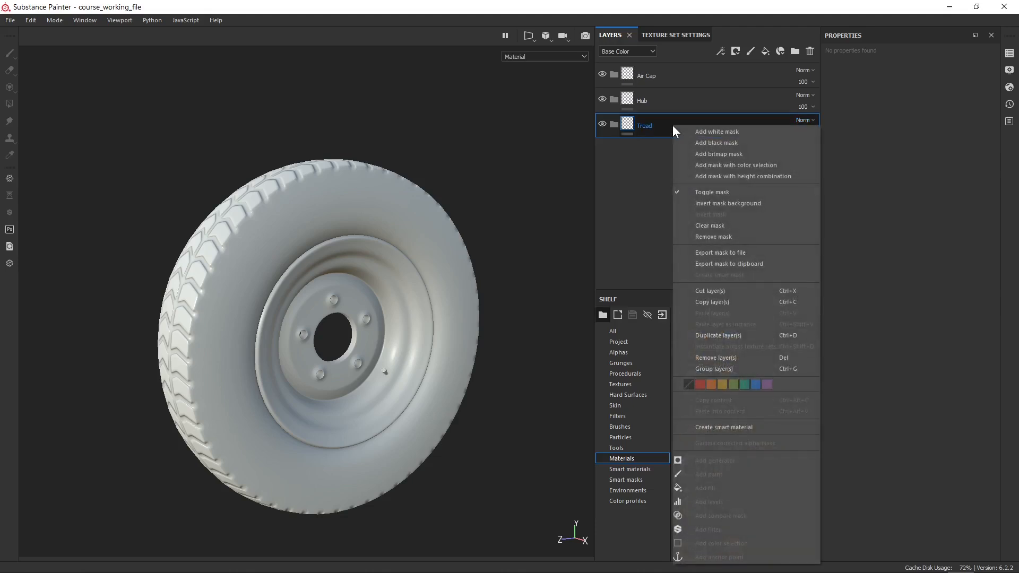
left_click(700, 384)
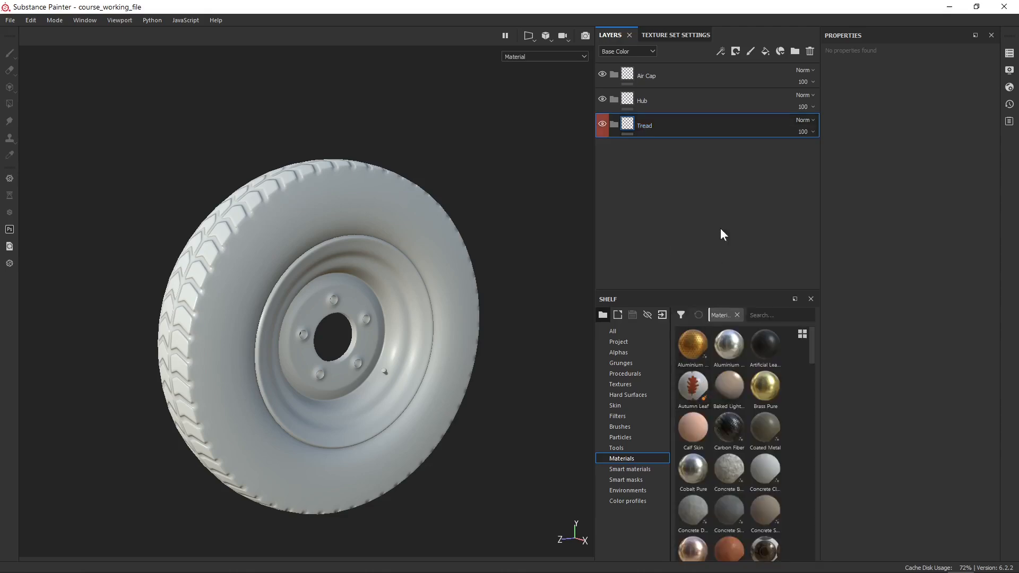
right_click(699, 101)
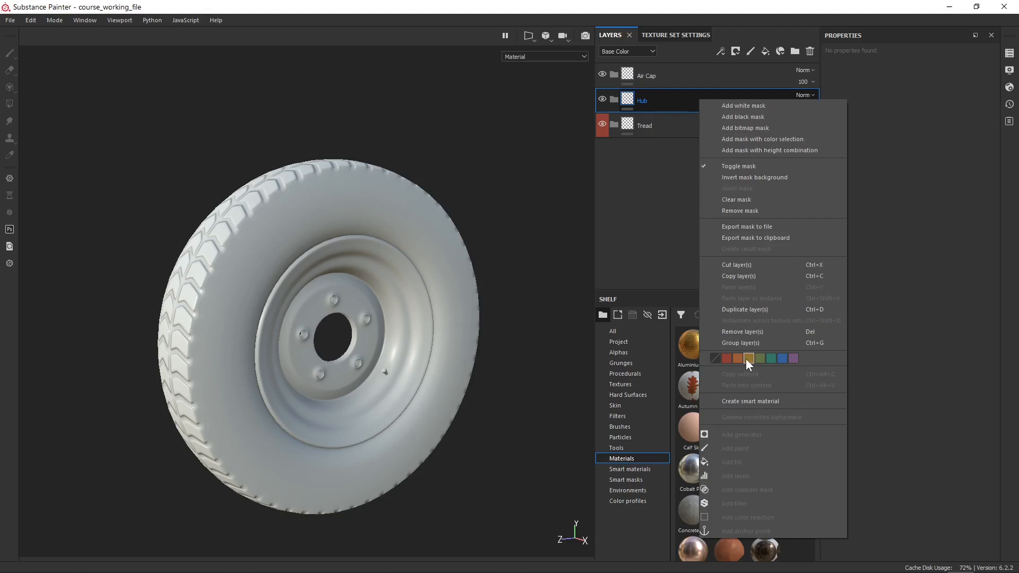
left_click(760, 358)
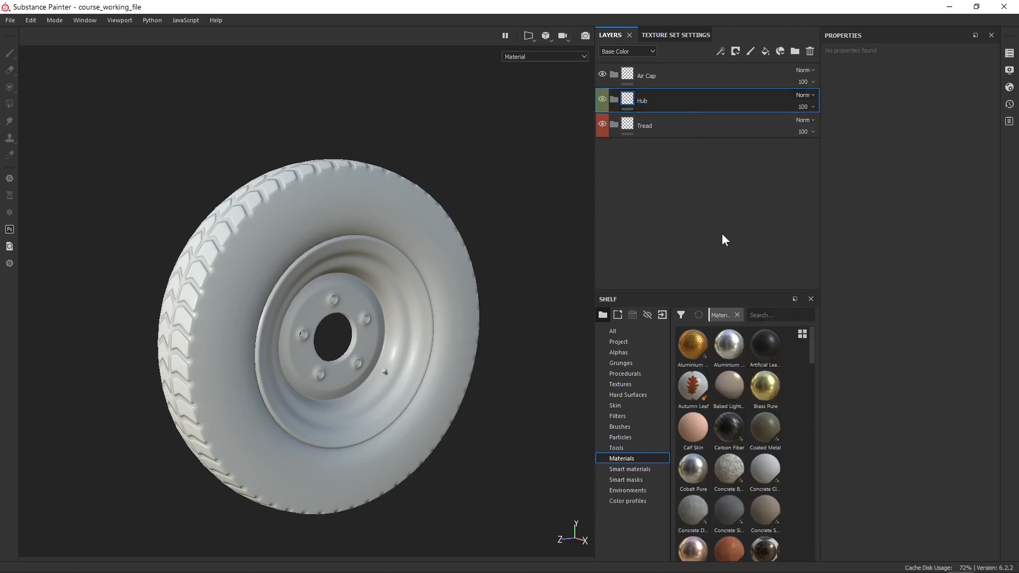
right_click(677, 75)
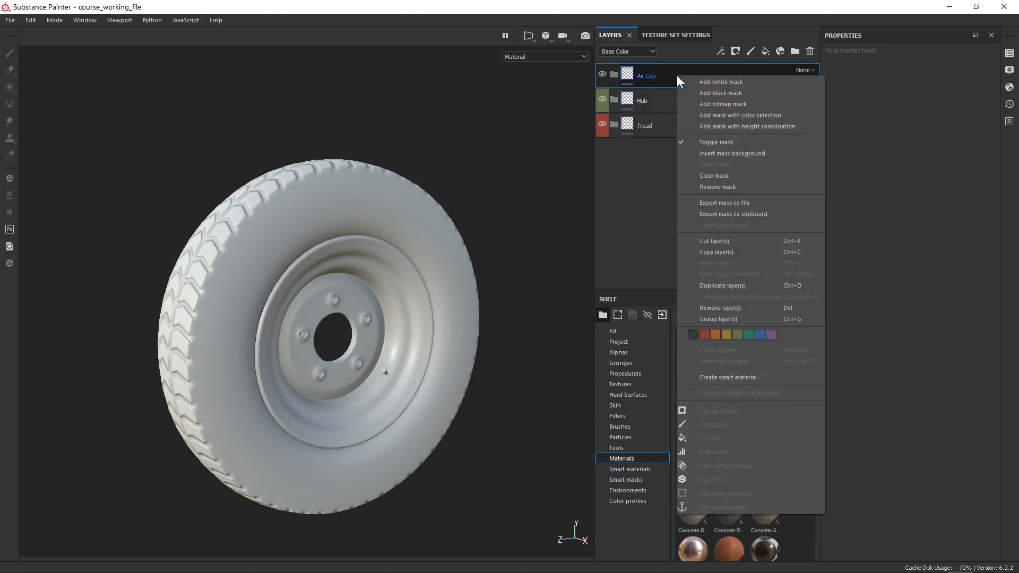
left_click(759, 334)
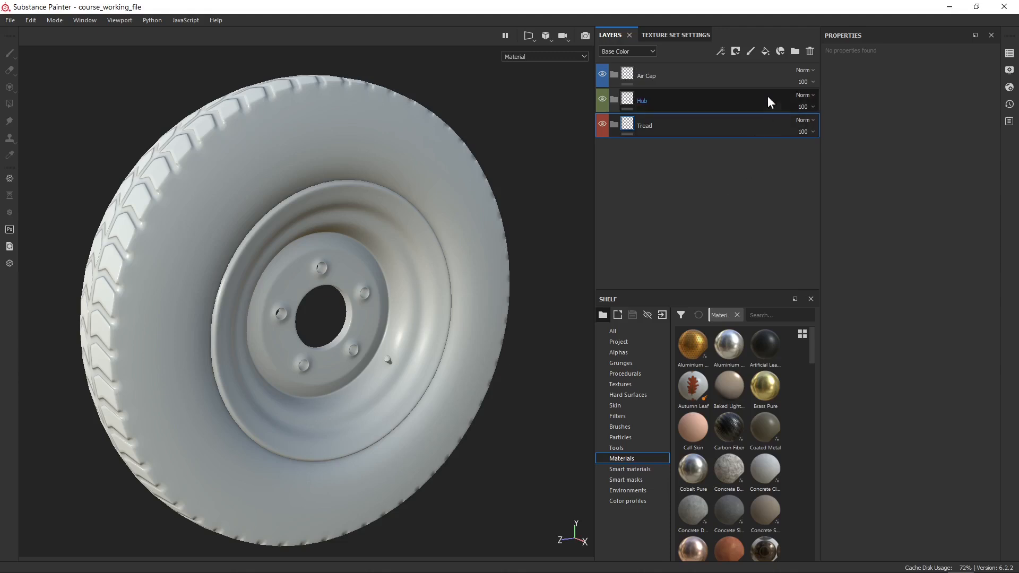
Step: Add a fill layer and move it inside the Tread folder
left_click(765, 52)
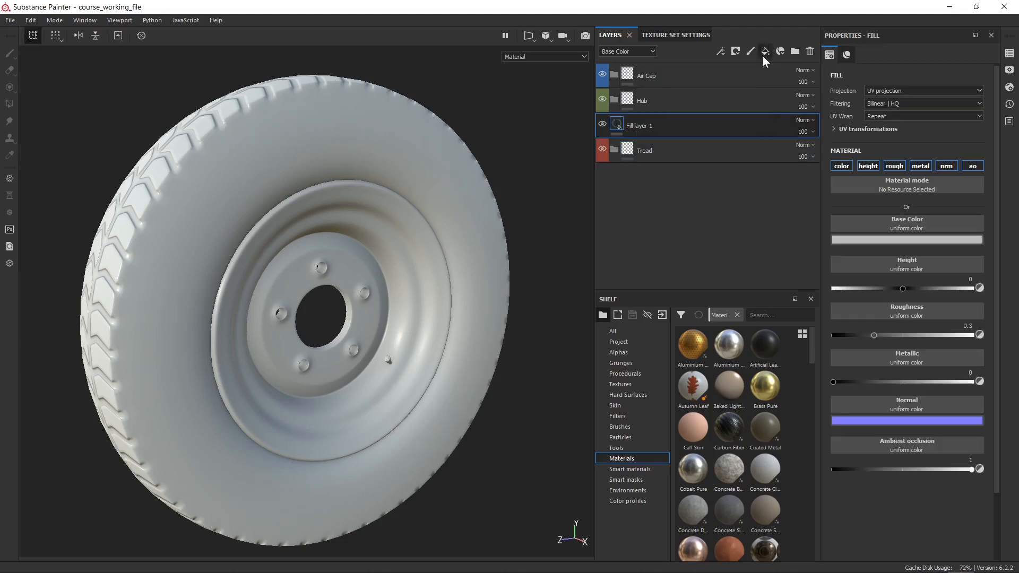
left_click_drag(711, 126, 667, 152)
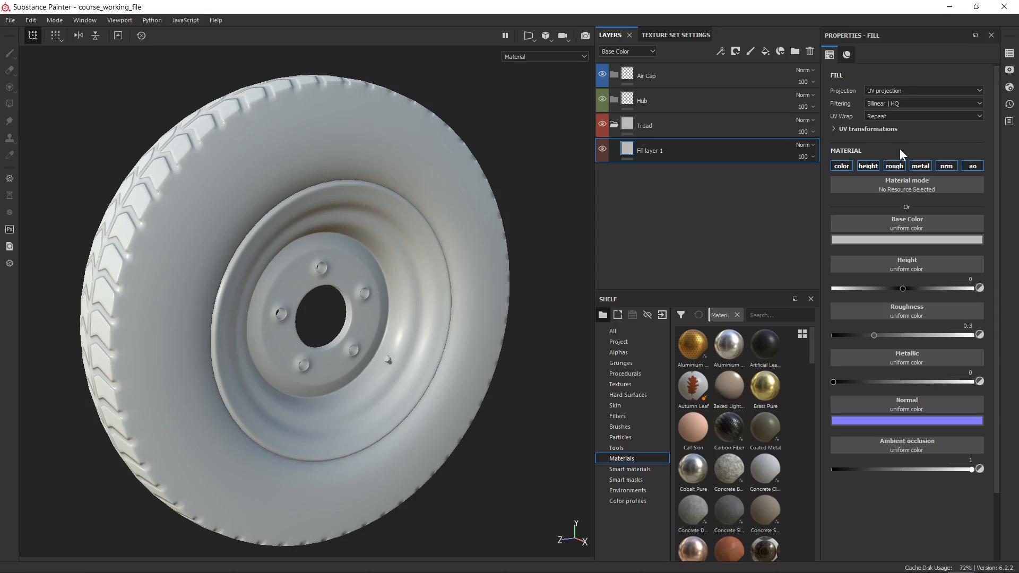
Step: Turn off the fill layer's color, height and roughness channels
left_click(839, 166)
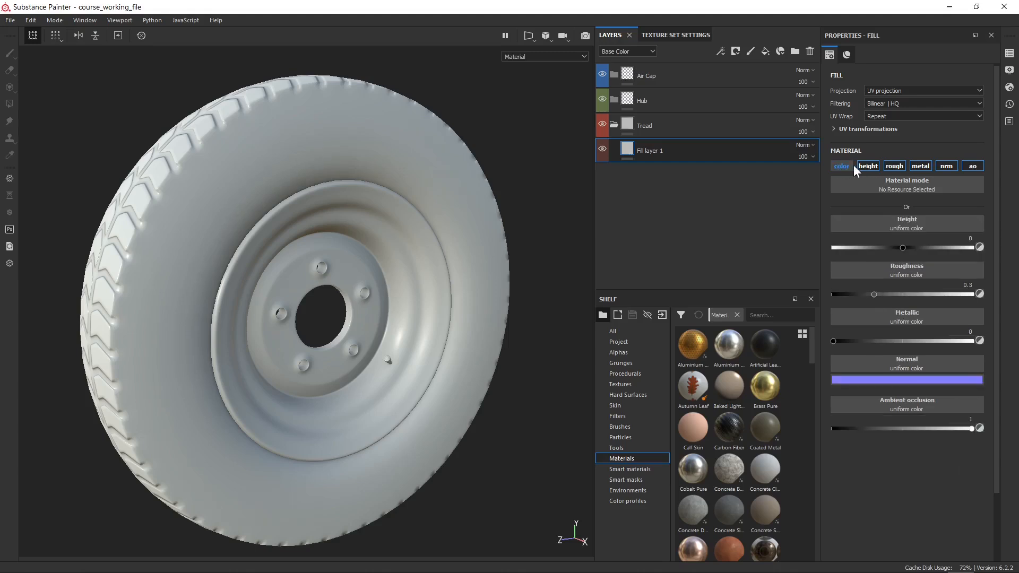
left_click(868, 166)
left_click(895, 166)
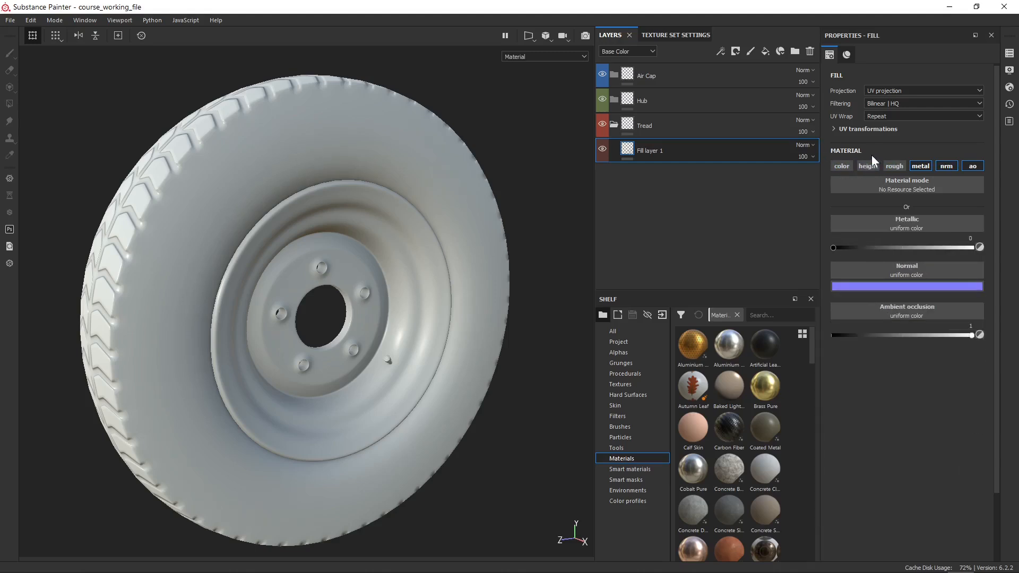
Step: Re-enable the fill layer's roughness, try 0 and settle on about 0.55, and turn the channel off again
left_click(899, 164)
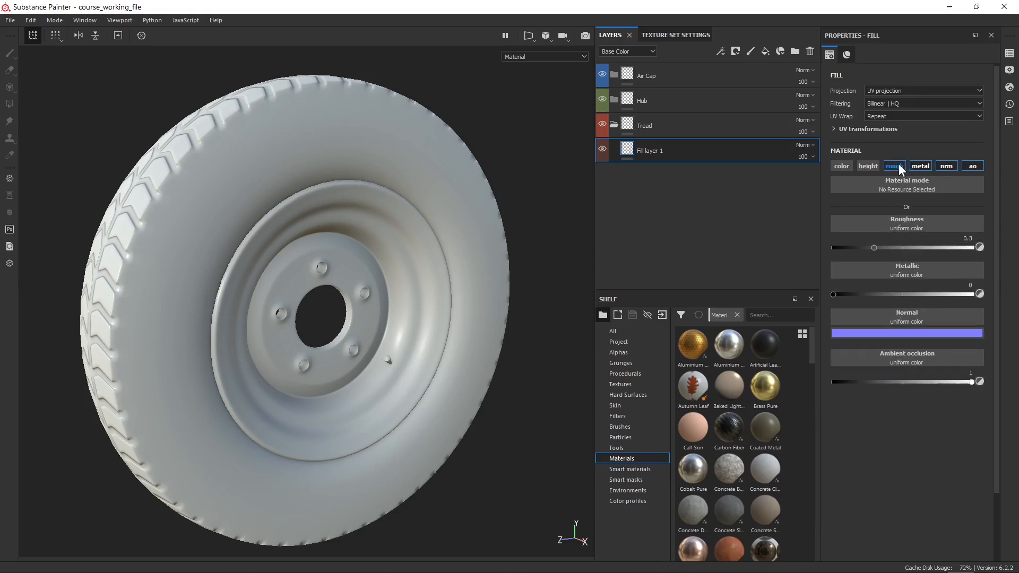
left_click_drag(884, 249, 472, 223)
mouse_move(472, 223)
right_mouse_down("shift")
mouse_move(490, 216)
mouse_move(473, 221)
right_mouse_up("shift")
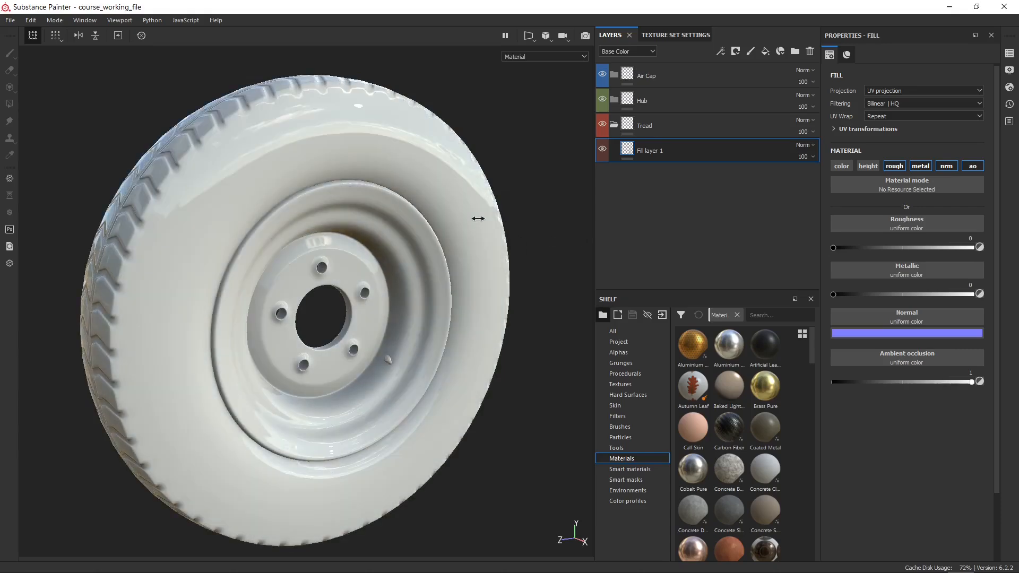
mouse_move(877, 246)
left_mouse_down()
mouse_move(960, 247)
mouse_move(790, 241)
mouse_move(909, 246)
left_mouse_up()
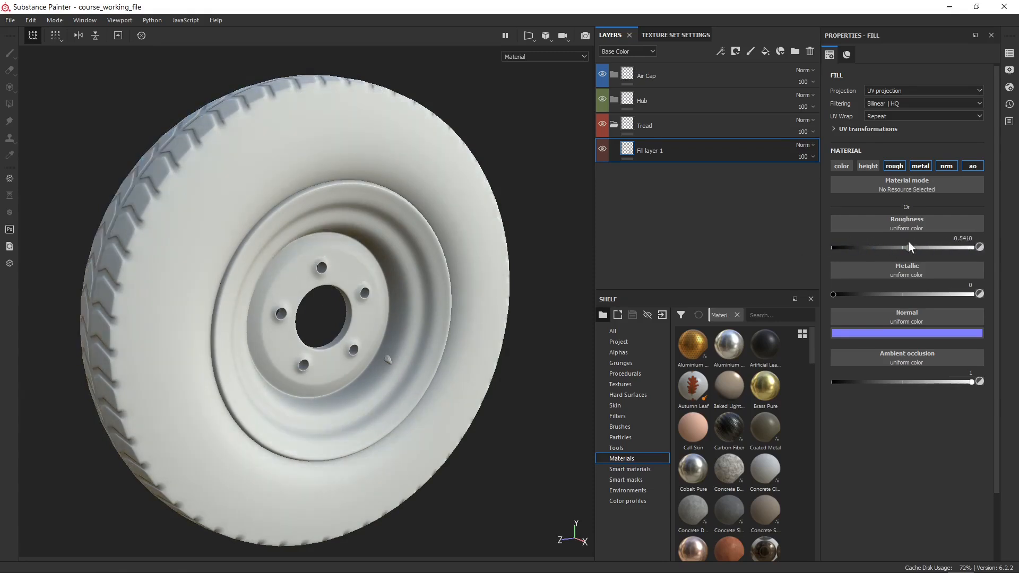
left_click(887, 163)
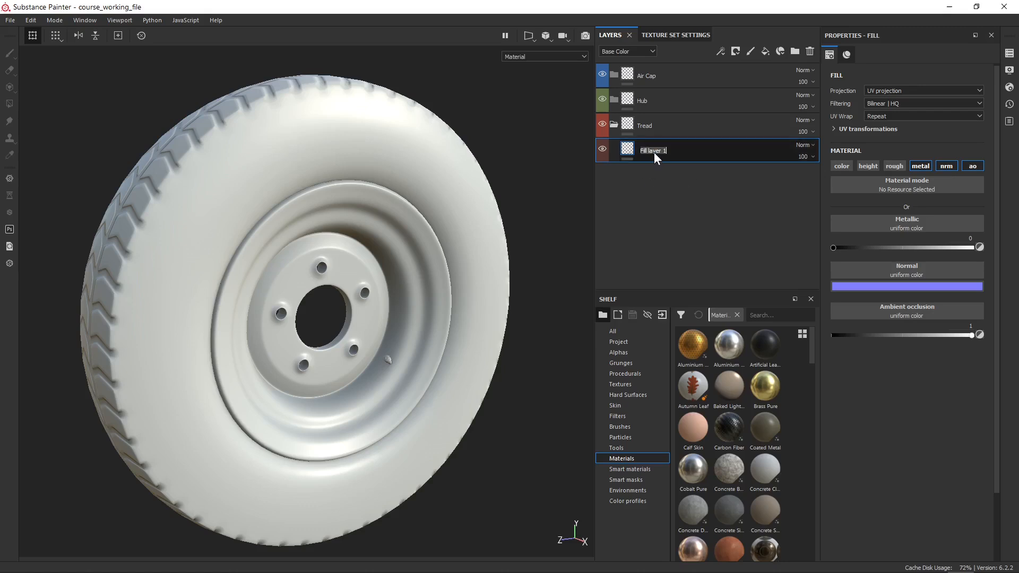
Step: Rename the fill layer as base and turn its color, height and roughness channels back on
type("base")
key("Return")
left_click(843, 166)
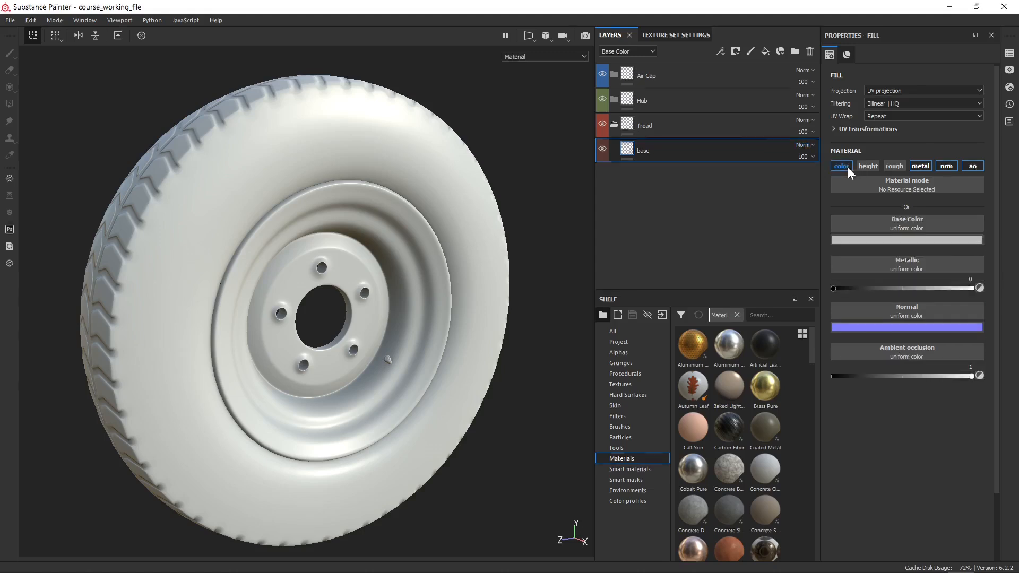
left_click(869, 166)
left_click(894, 166)
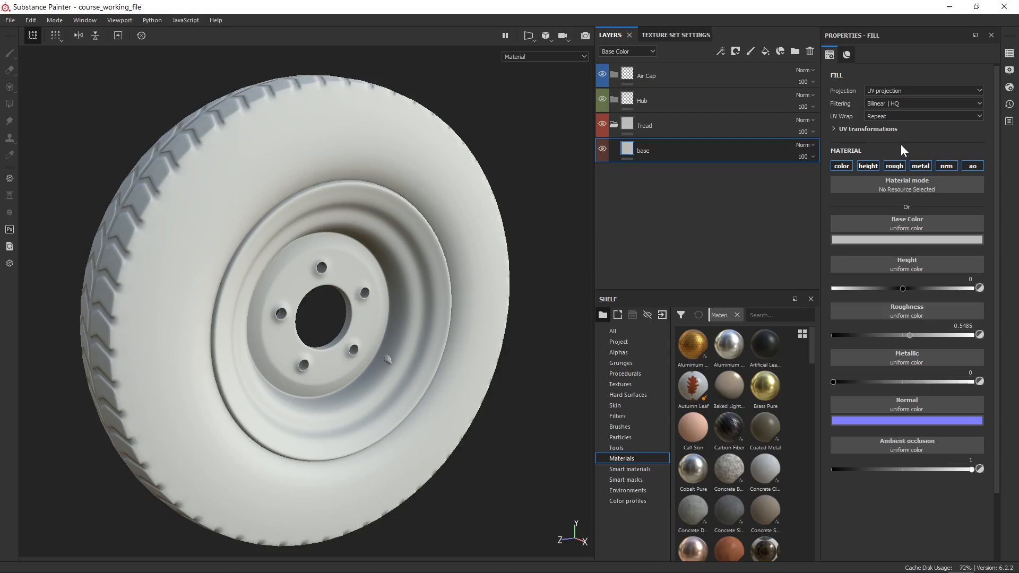
Step: Set the base layer's Base Color to a very dark blue-grey with hue 0.603, saturation 0.208 and value 0.021
left_click(883, 240)
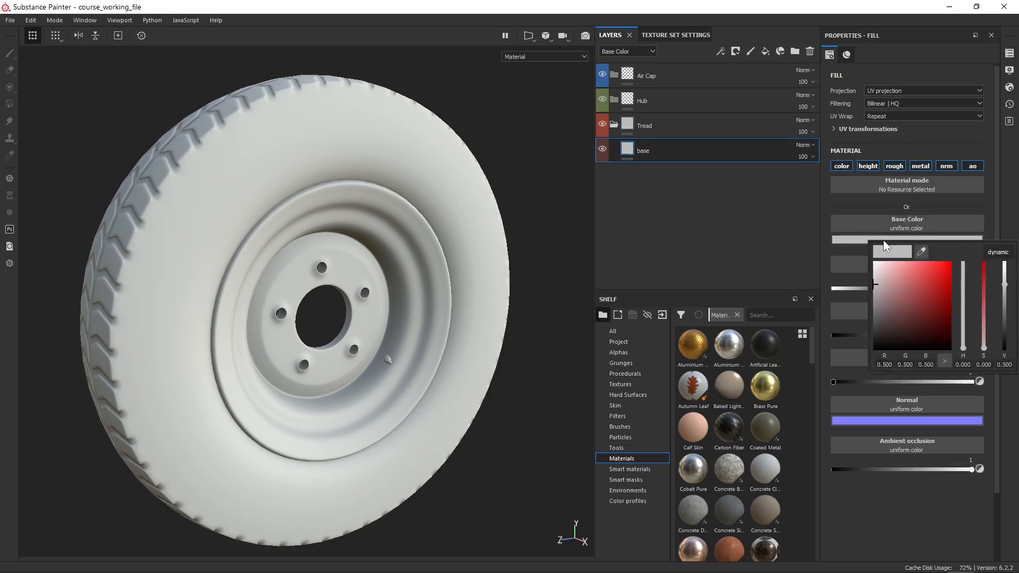
left_click_drag(915, 287, 879, 336)
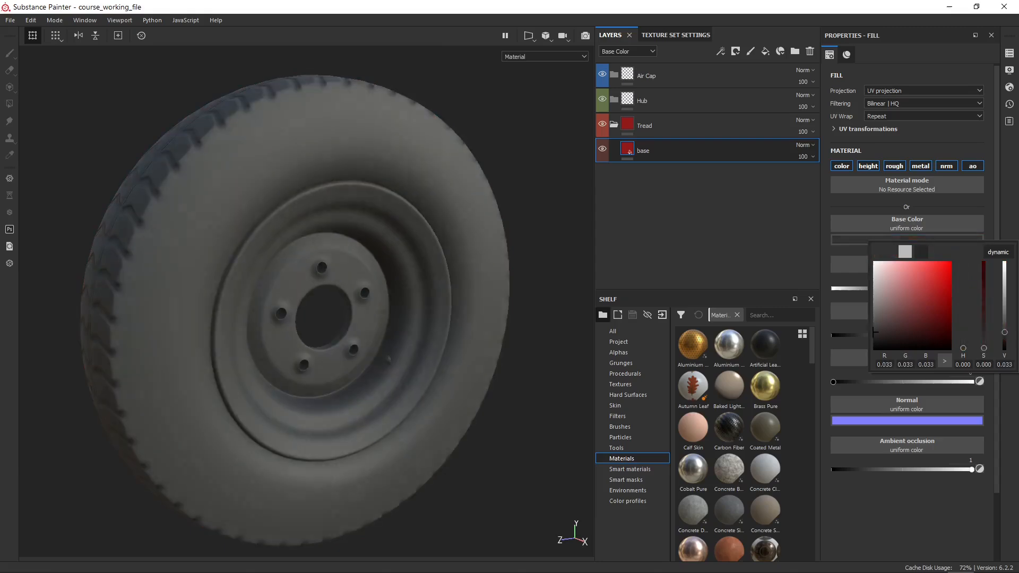
left_click_drag(963, 347, 964, 297)
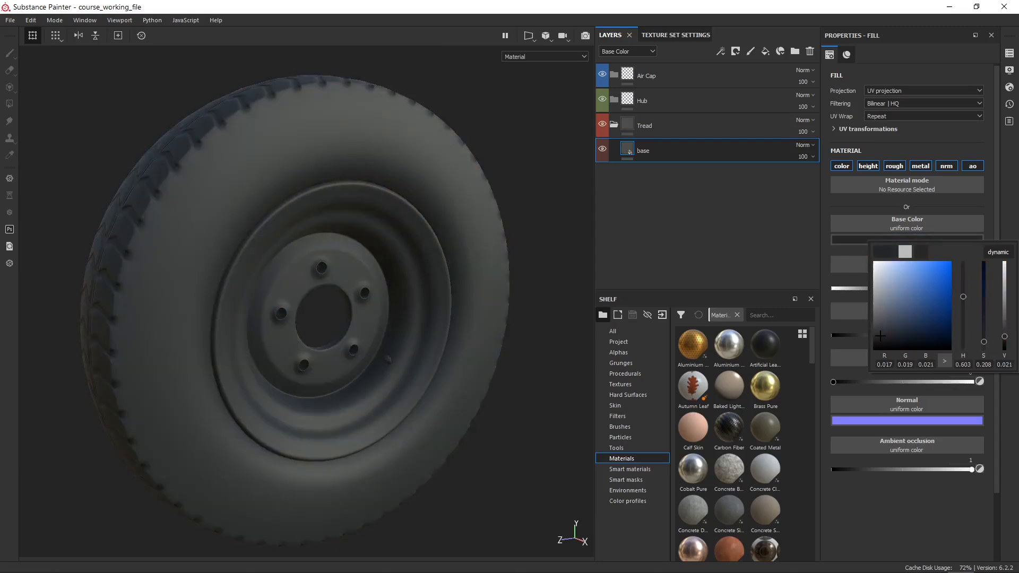
left_click(698, 210)
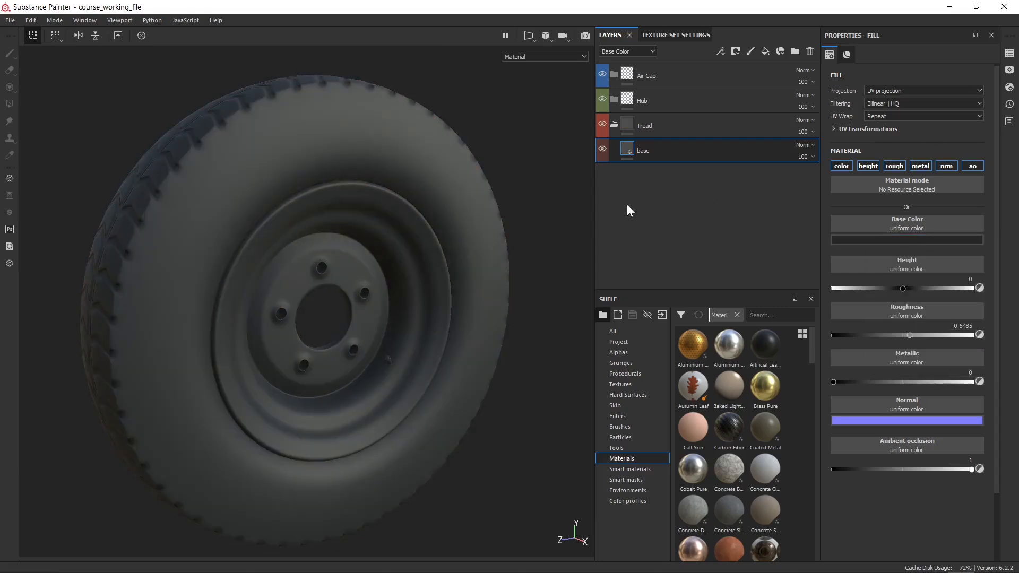
Step: Lower the base layer's Base Color value to 0.000, making it pure black
mouse_move(310, 201)
left_mouse_down("alt")
mouse_move(345, 182)
mouse_move(416, 189)
mouse_move(325, 183)
mouse_move(318, 200)
left_mouse_up("alt")
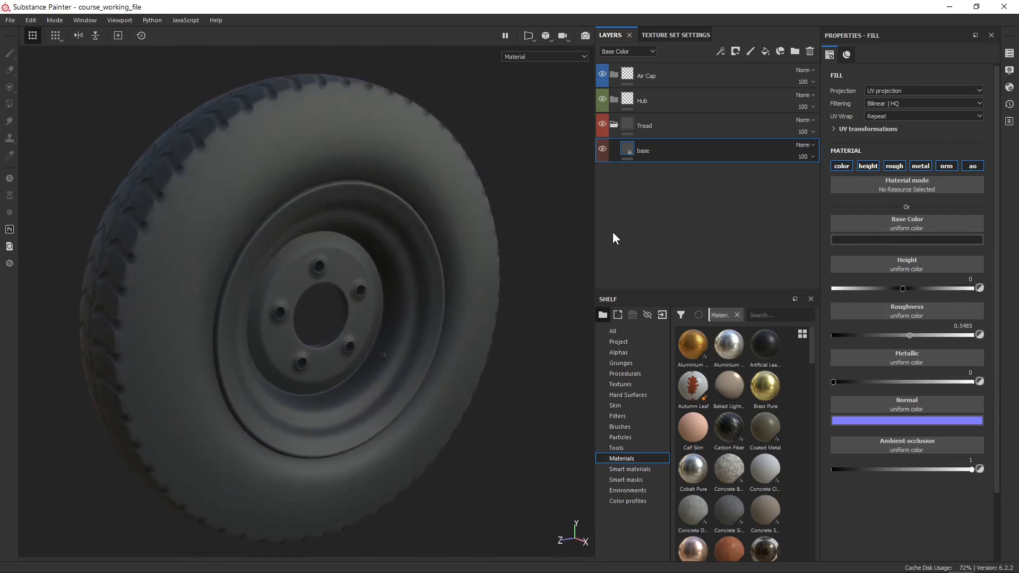
left_click(906, 237)
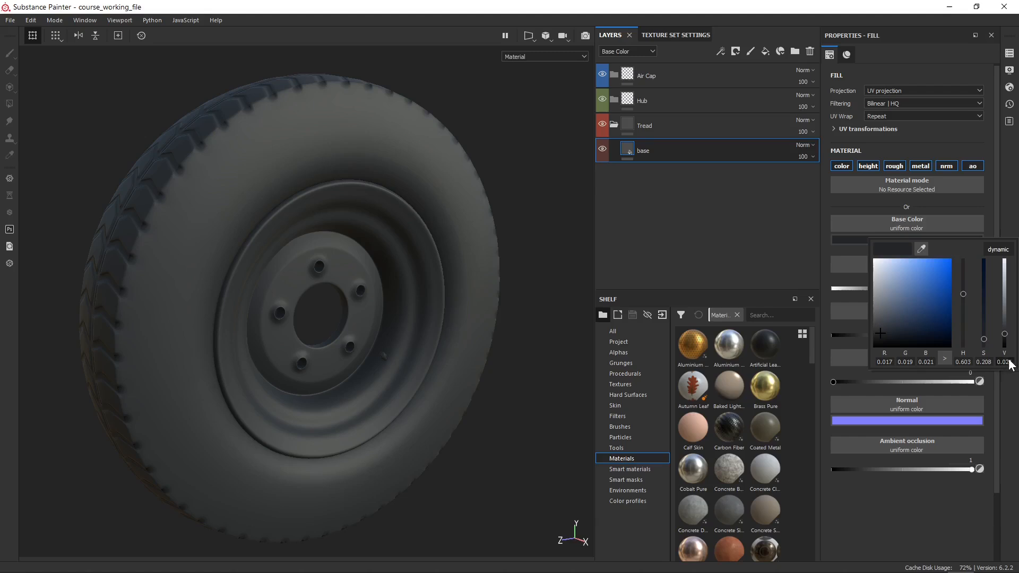
left_click_drag(1007, 335, 1005, 350)
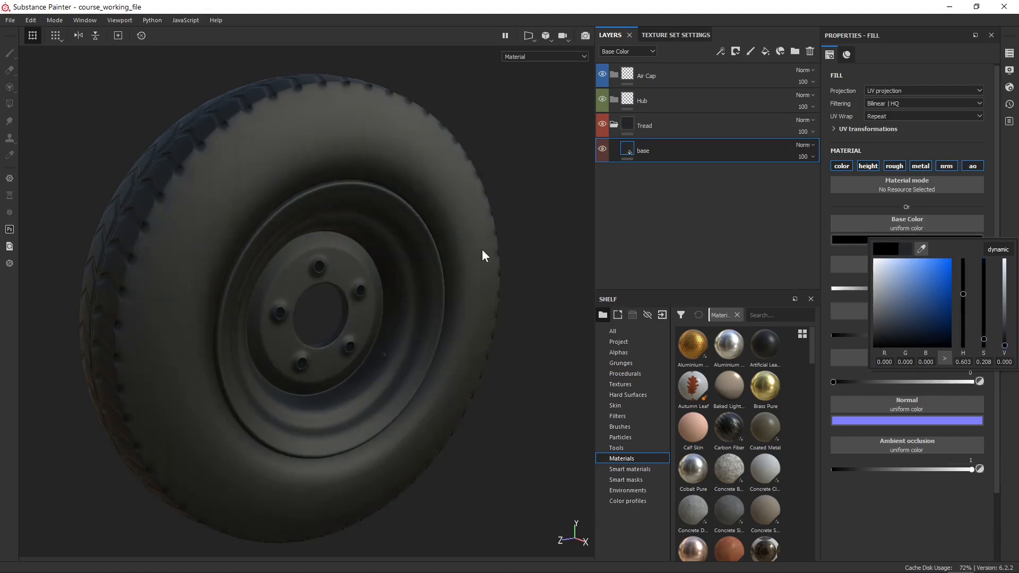
Step: Undo the black Base Color and sample a very dark blue-grey from the Artificial Leather preview, with hue 0.603, saturation 0.208 and value 0.021
left_click_drag(482, 250, 520, 257, "alt")
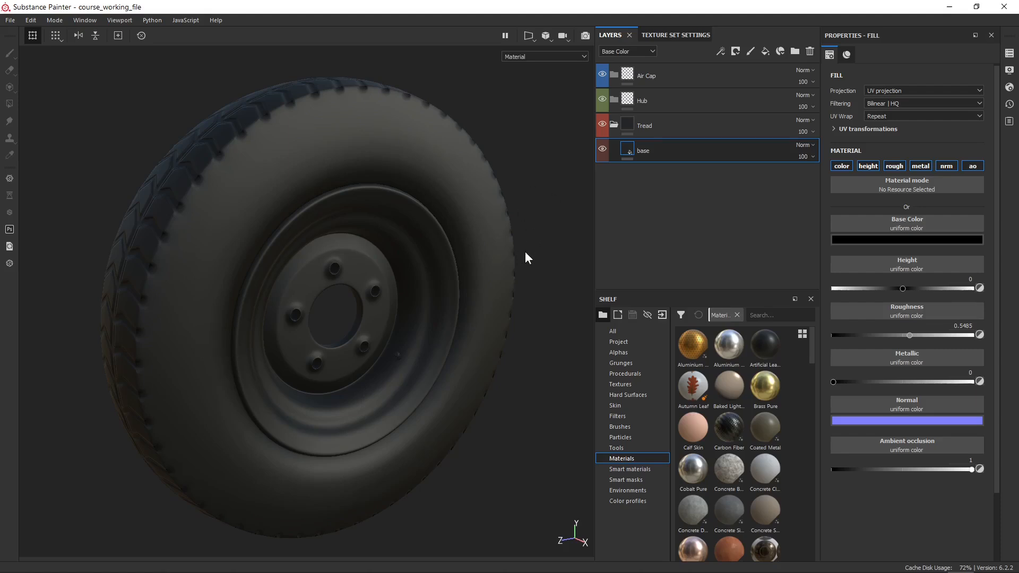
key("ctrl+z")
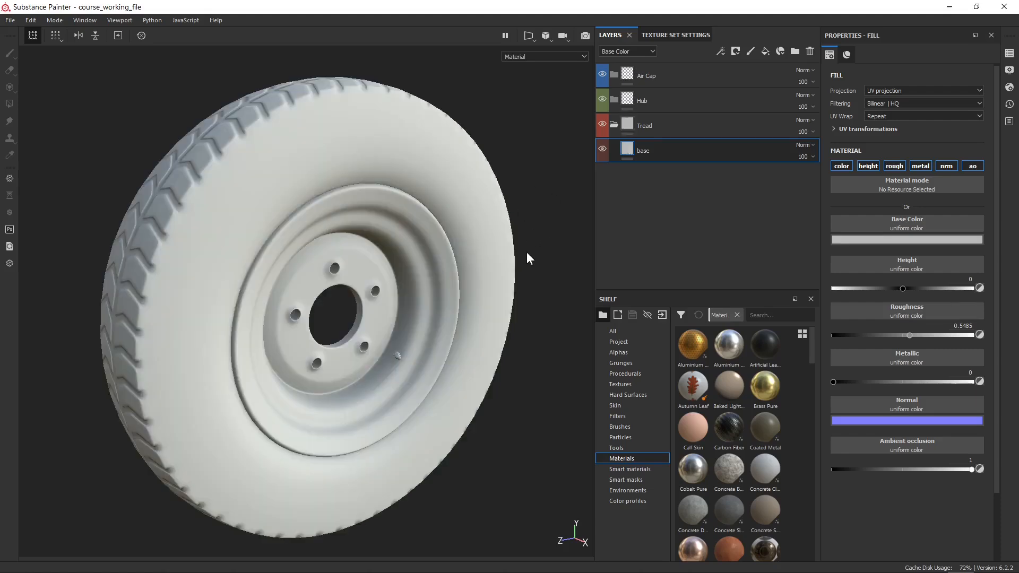
left_click(892, 239)
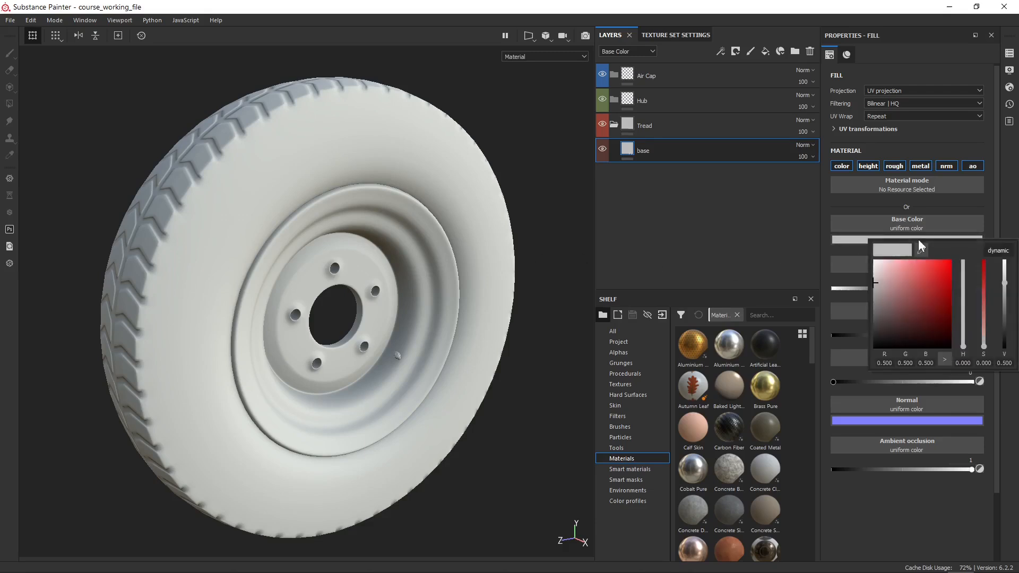
left_click(875, 330)
left_click_drag(921, 250, 765, 344)
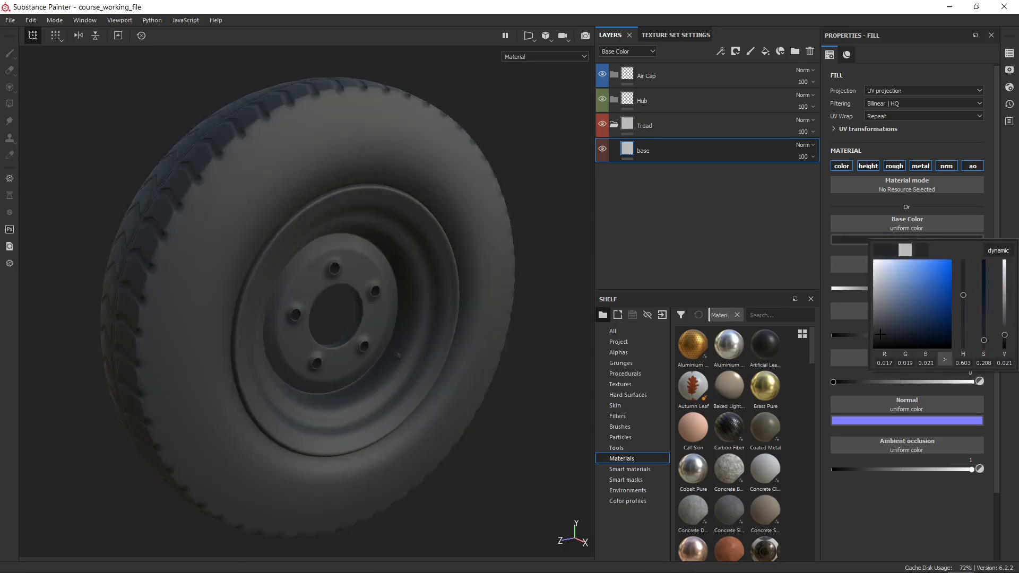
left_click(785, 240)
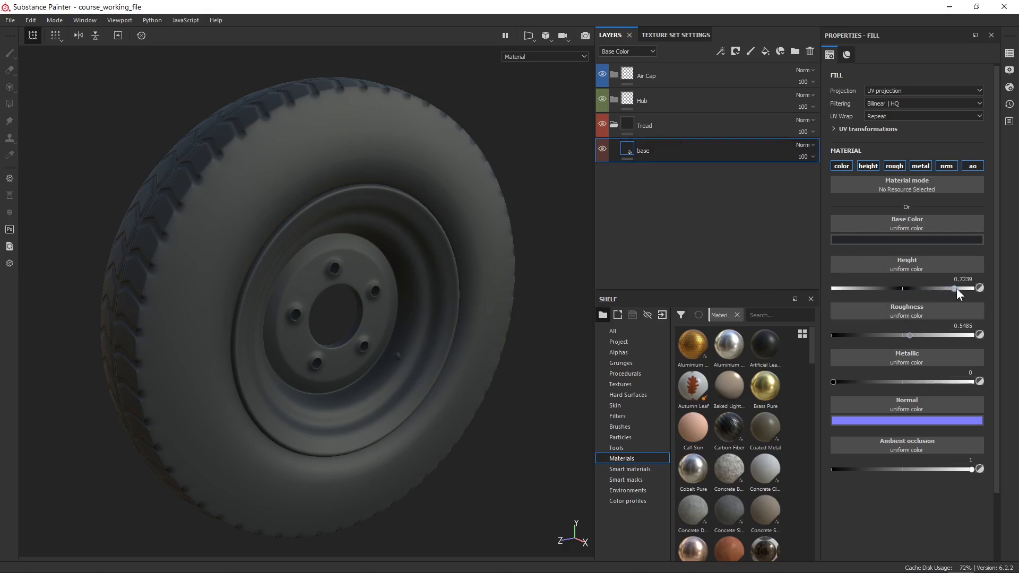
Step: Try a higher height of about 0.72 on the base layer, undo it, and set the layer's roughness to 0.25
left_click_drag(896, 295, 932, 293)
key("ctrl+z")
left_click_drag(914, 334, 836, 308)
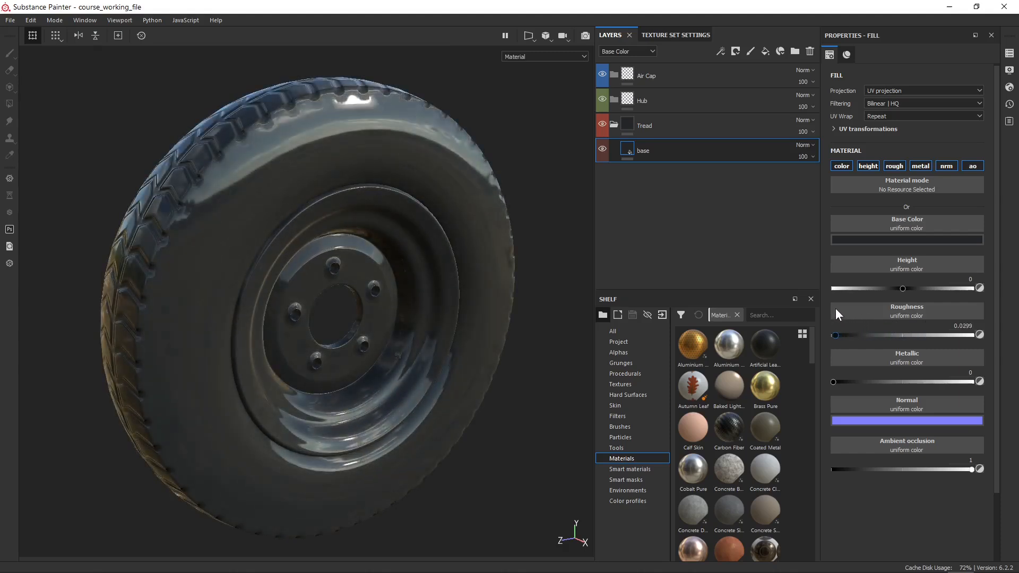
left_click(964, 325)
type("0.25")
key("Return")
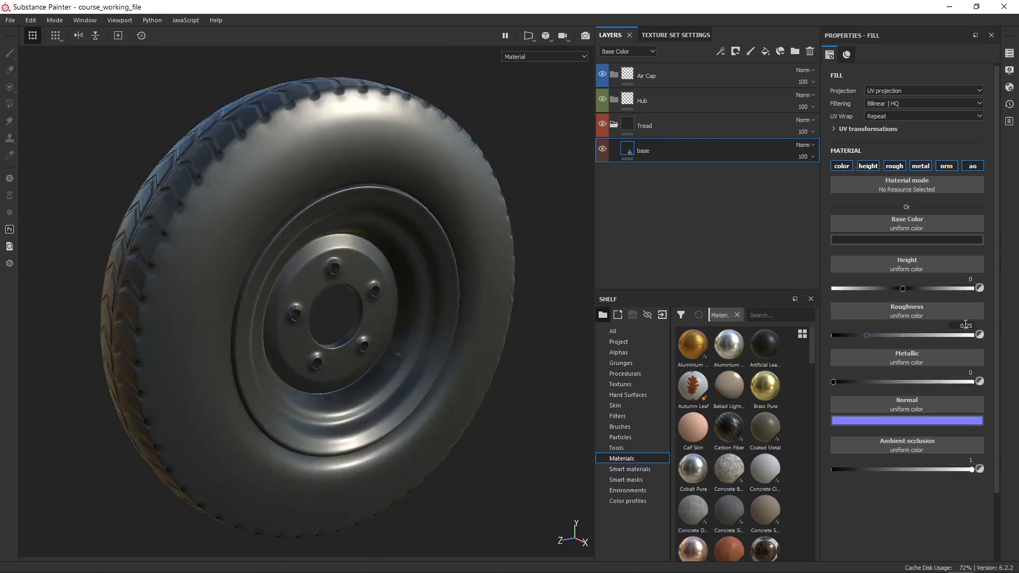
Step: Add a black mask to the Tread folder
left_click_drag(446, 256, 393, 212, "alt")
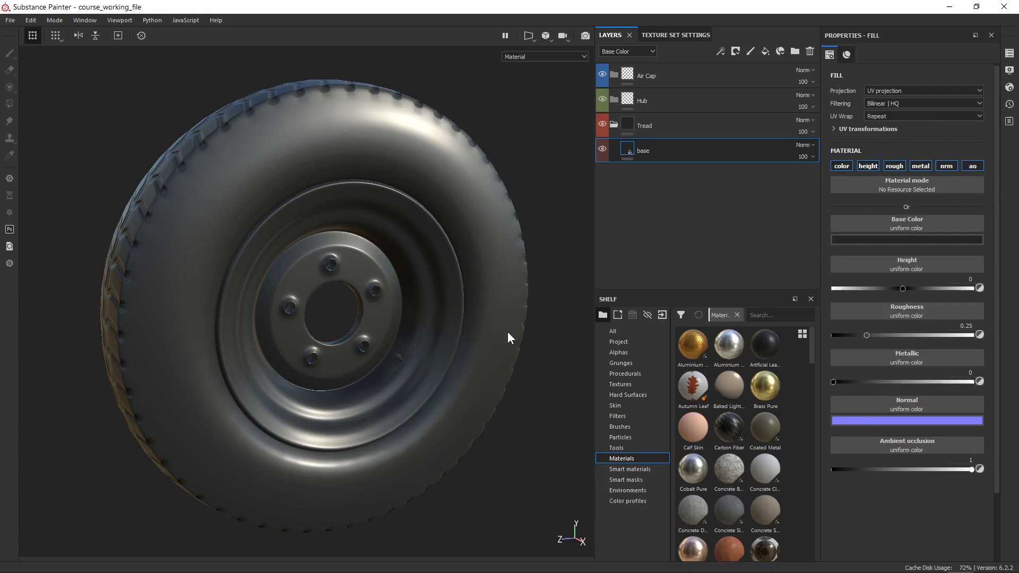
left_click_drag(457, 278, 496, 163, "alt")
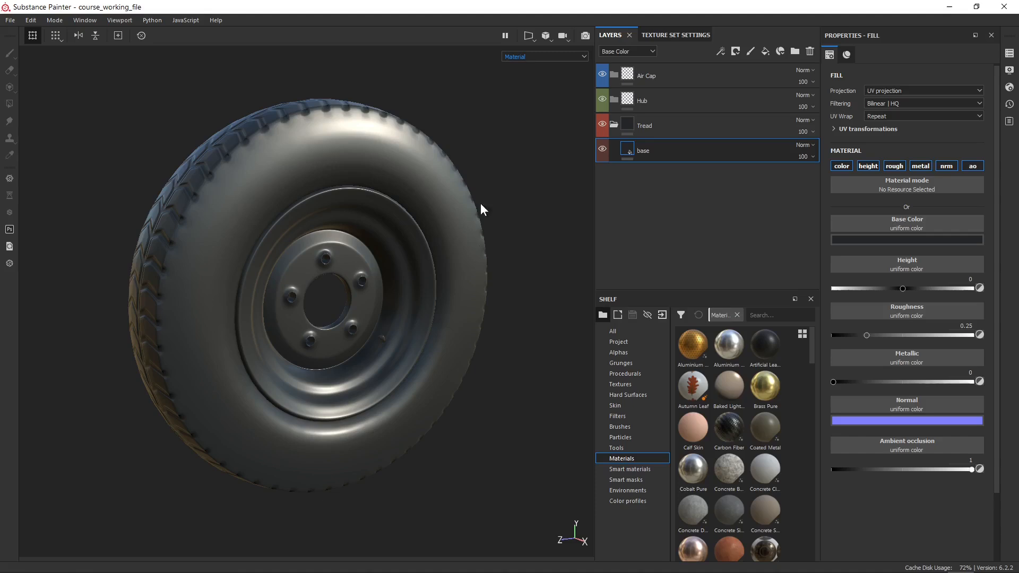
left_click_drag(382, 154, 487, 287, "alt")
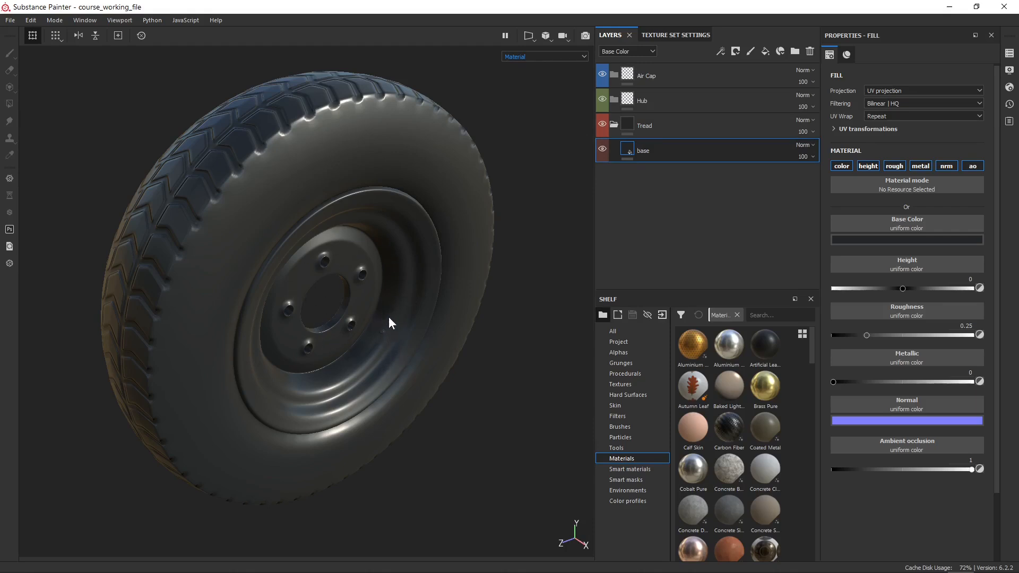
left_click(673, 123)
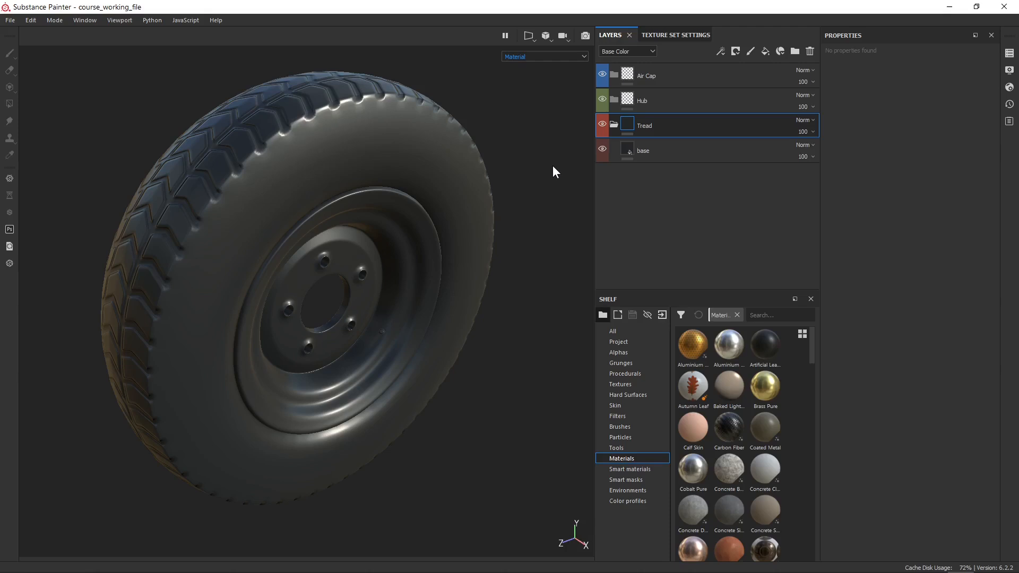
right_click(666, 126)
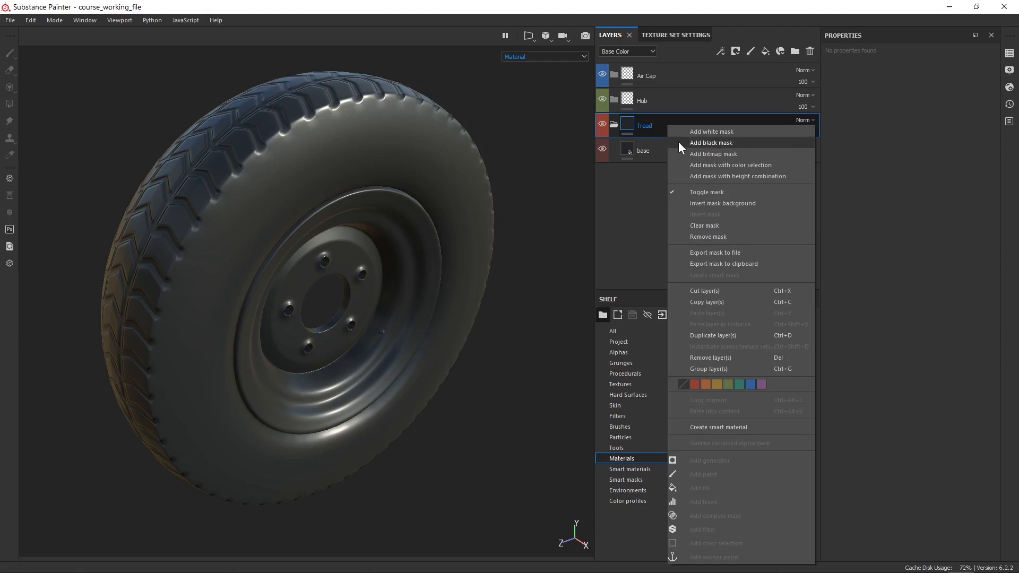
left_click(680, 142)
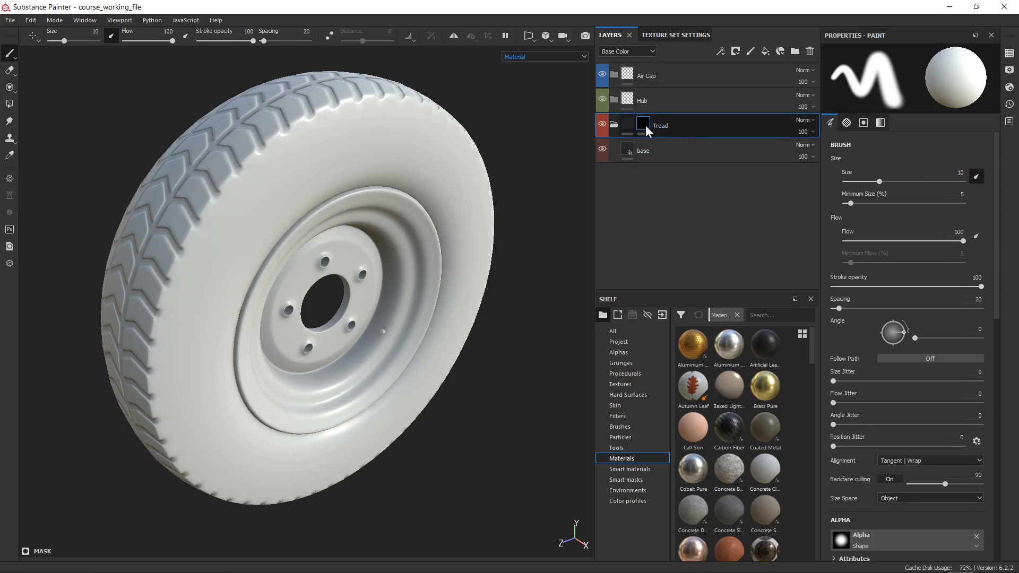
Step: Make the Tread folder's mask active and switch to the Polygon Fill tool with its fill value kept at 1
left_click(630, 128)
left_click(630, 130)
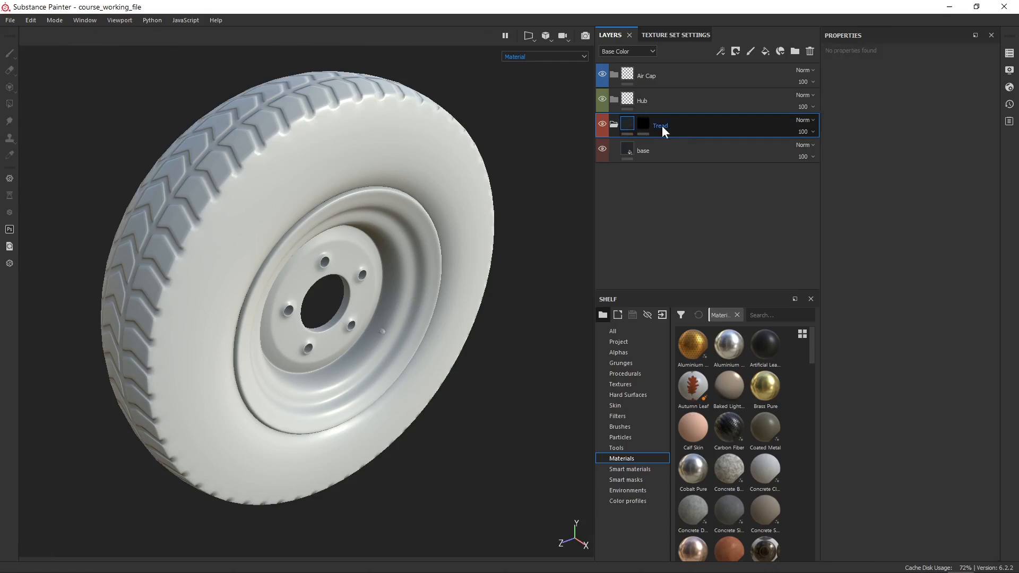
left_click(648, 127)
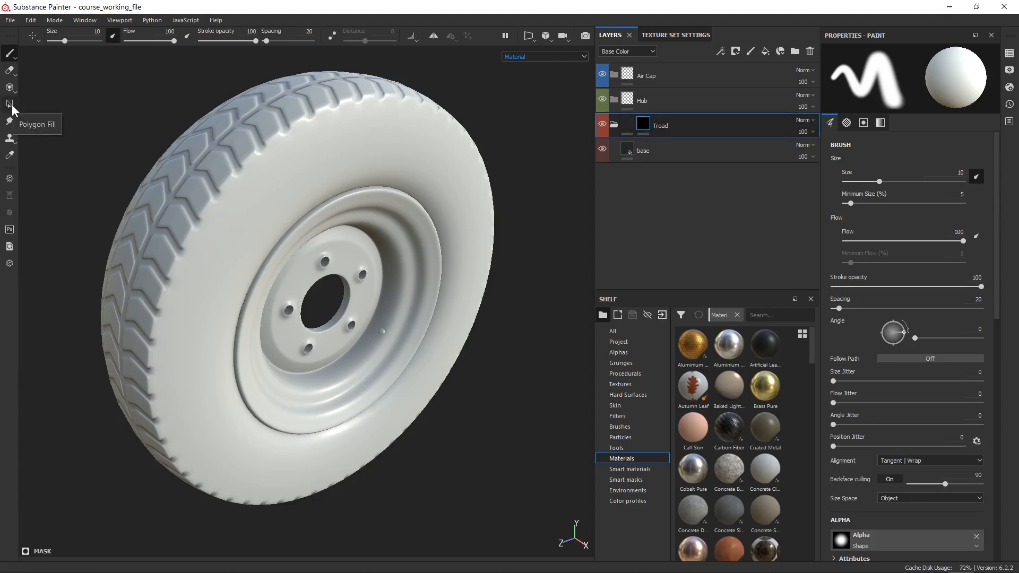
left_click(11, 106)
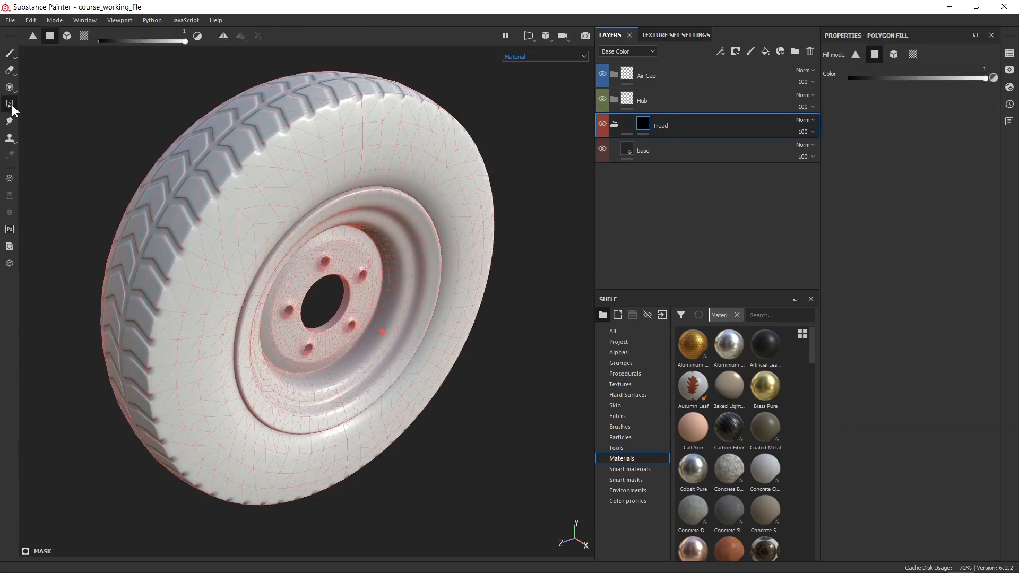
mouse_move(363, 140)
left_mouse_down("alt")
mouse_move(364, 171)
mouse_move(358, 155)
mouse_move(372, 161)
left_mouse_up("alt")
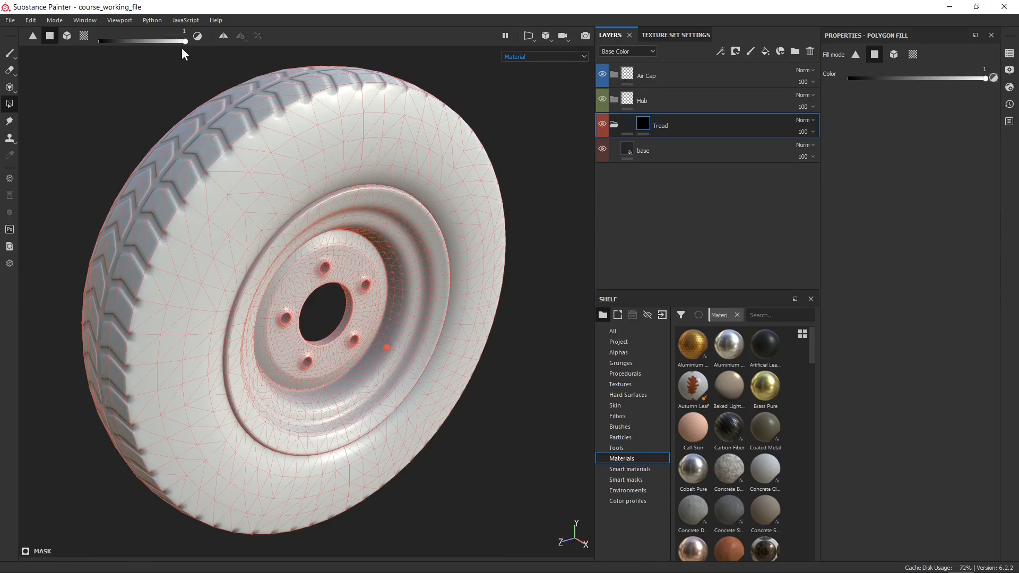
left_click_drag(177, 43, 259, 43)
Step: Fill a few patches of the tire's upper sidewall in the Tread mask, using the triangle and polygon fill modes
left_click(34, 40)
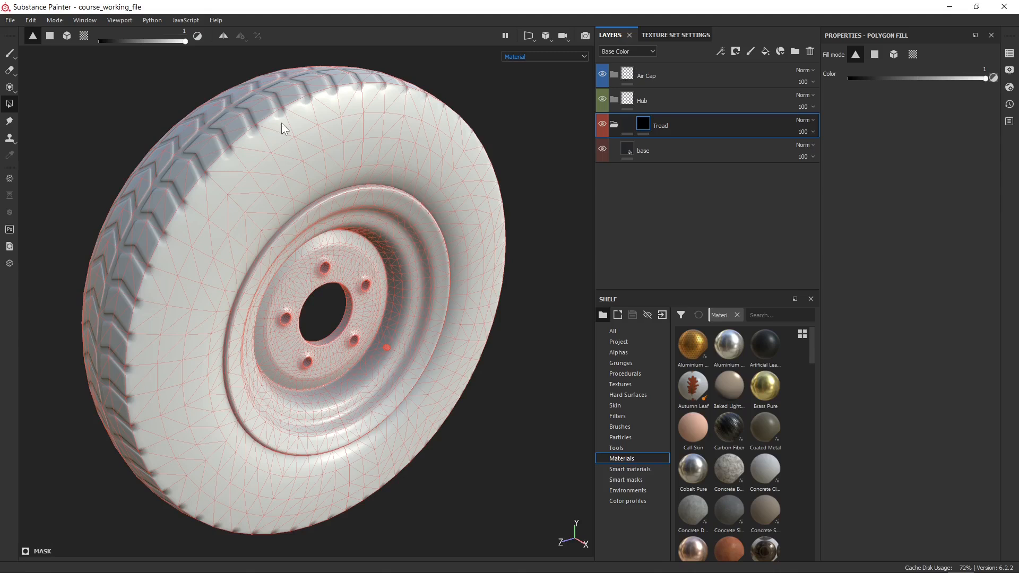
left_click(273, 139)
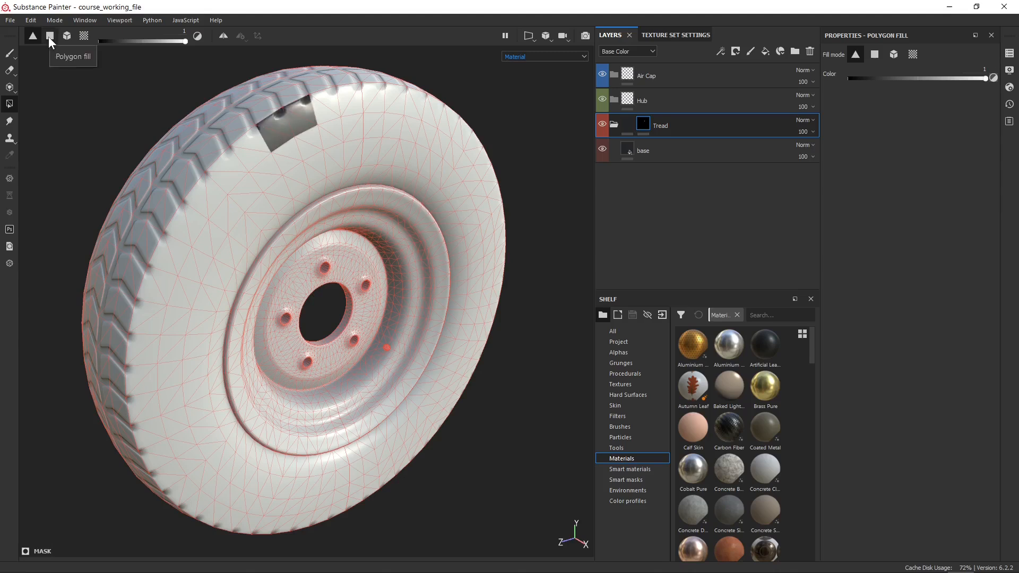
left_click(50, 36)
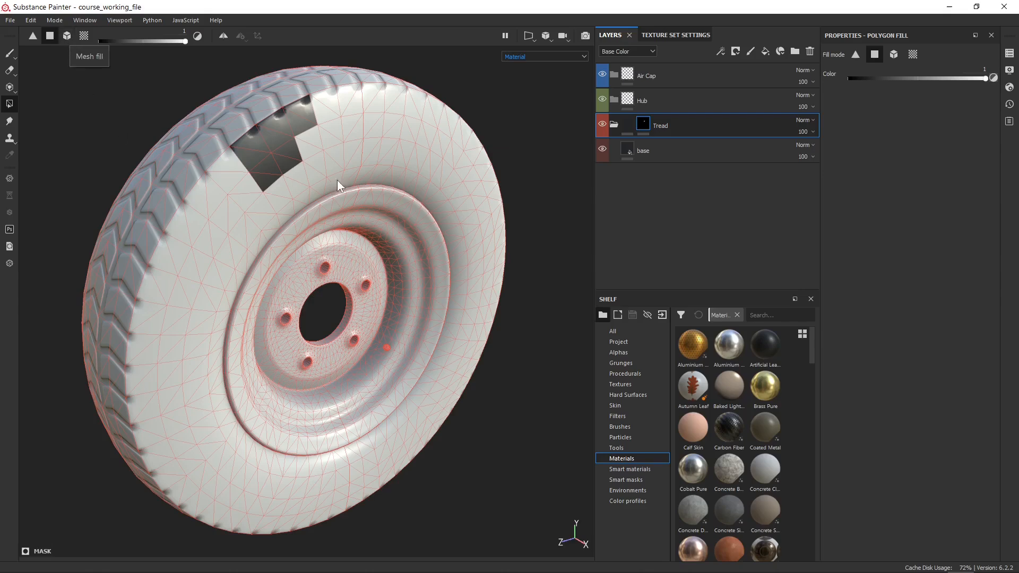
Step: Try filling the whole tire in the Tread mask with mesh fill, inspect the wheel, and undo the fill
left_click(64, 37)
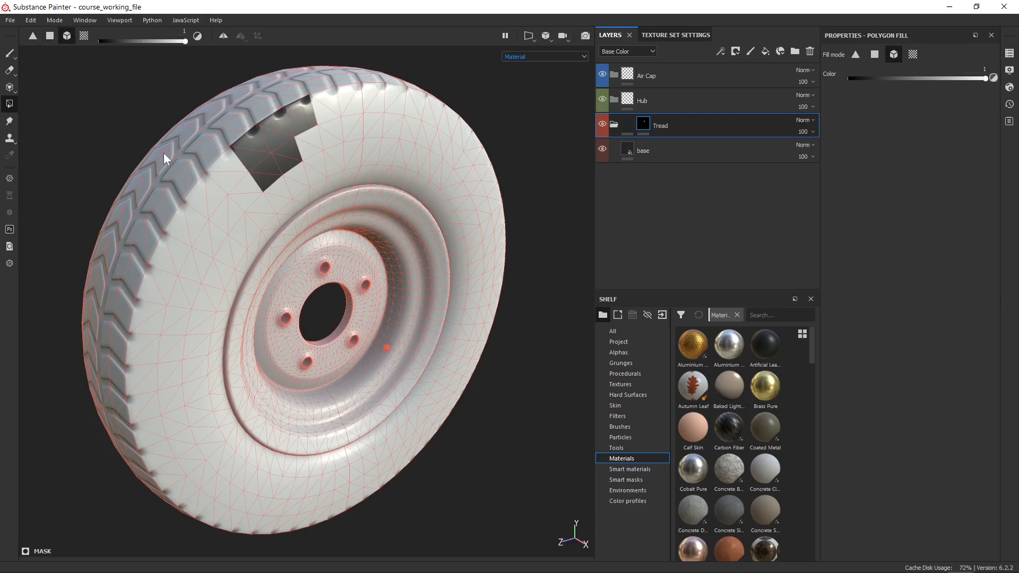
left_click(404, 112)
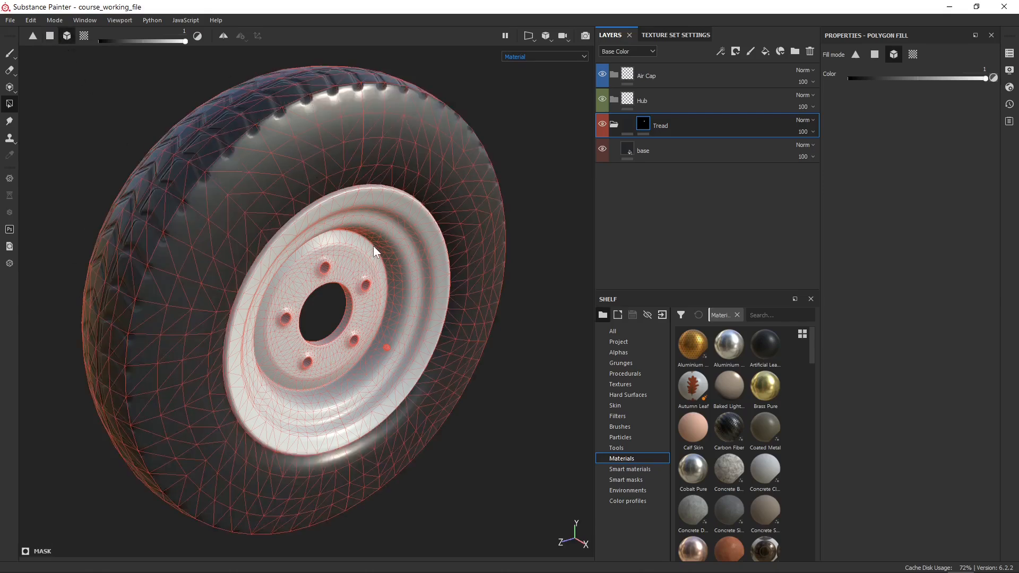
left_click_drag(353, 268, 313, 247, "alt")
middle_click_drag(313, 247, 315, 257, "alt")
key("ctrl+z")
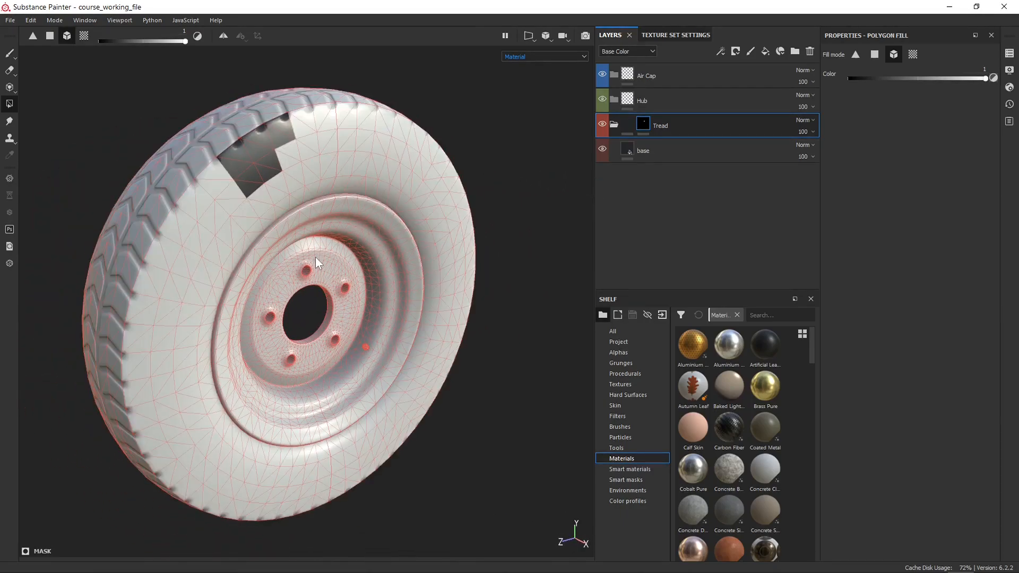
Step: In the 2D UV view, fill one sidewall strip and two rim strips in the Tread mask with UV chunk fill
left_click(83, 36)
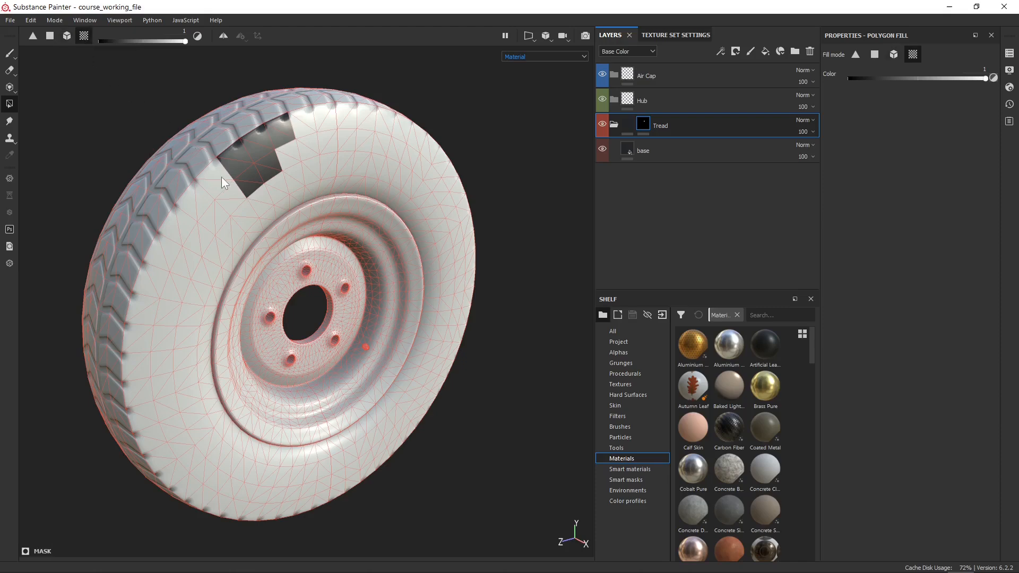
key("F2")
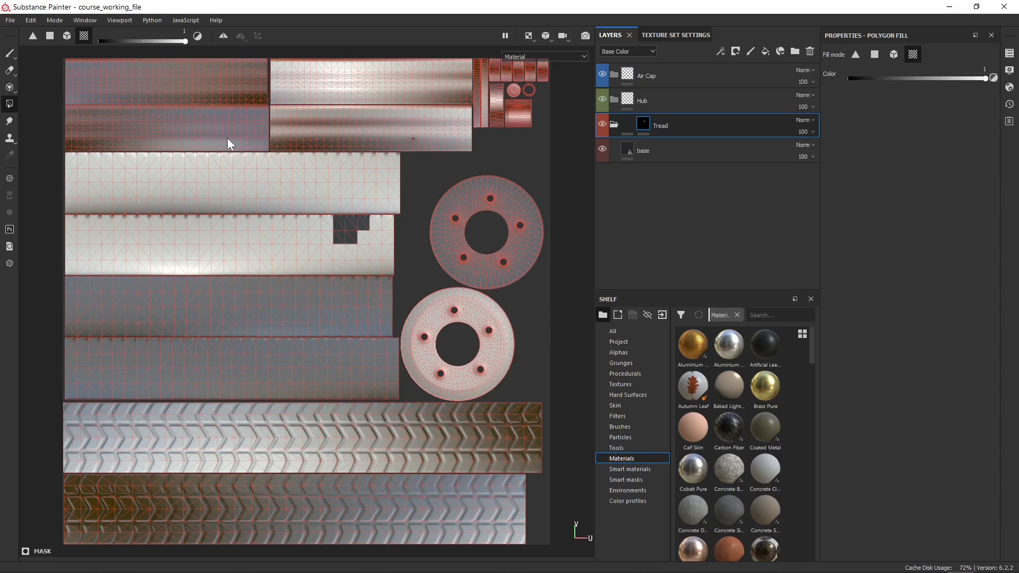
left_click(311, 180)
left_click(358, 129)
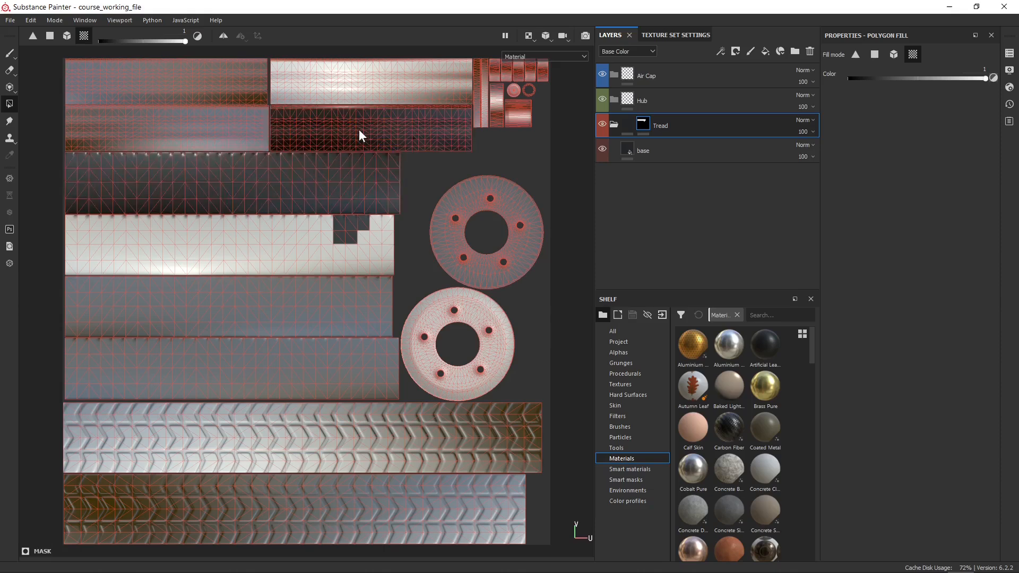
left_click(364, 92)
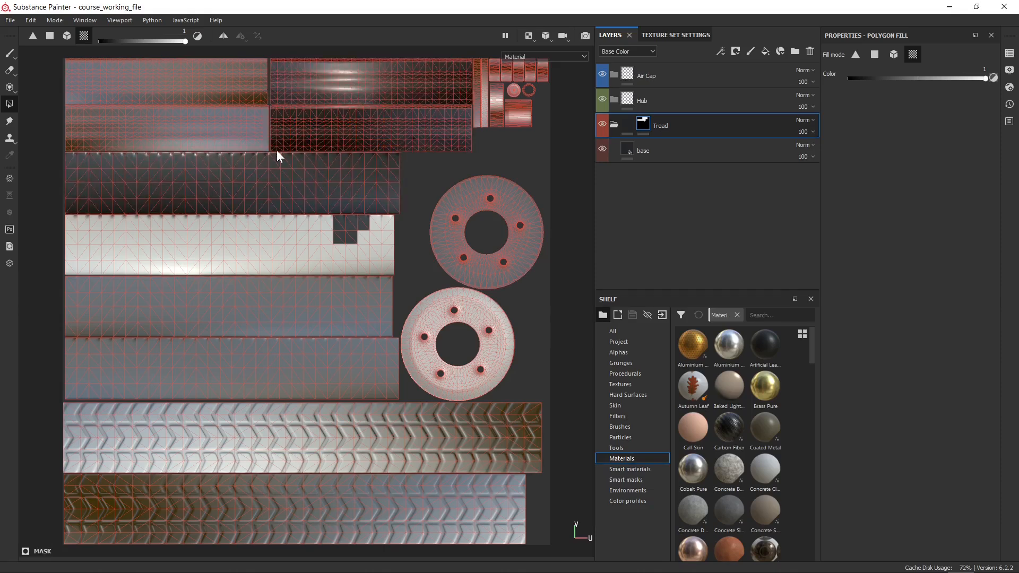
Step: Back in the 3D view, fill the unfilled front sidewall and one tread half by UV chunk, and inspect the tread
key("F2")
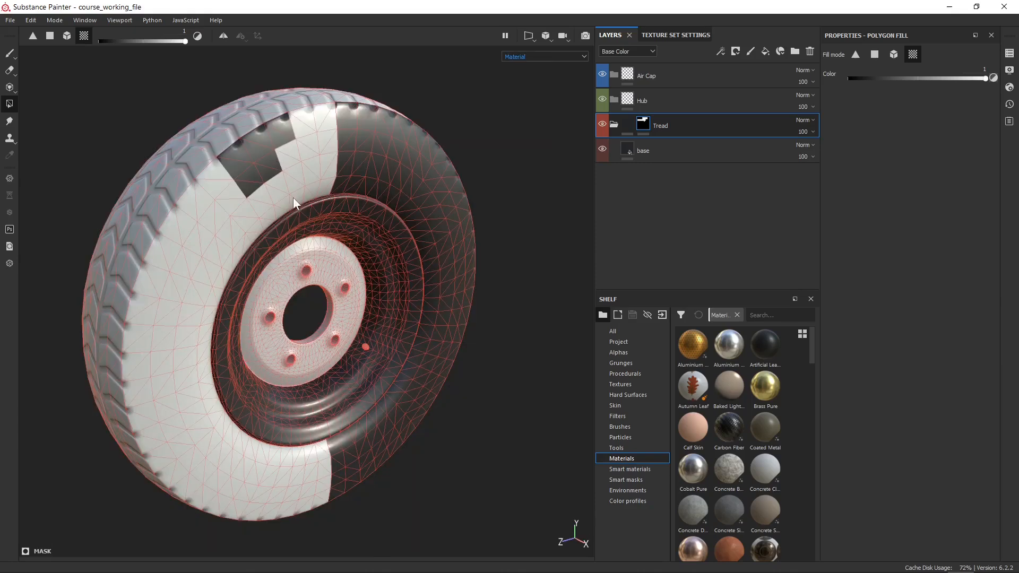
left_click(323, 149)
left_click(209, 144)
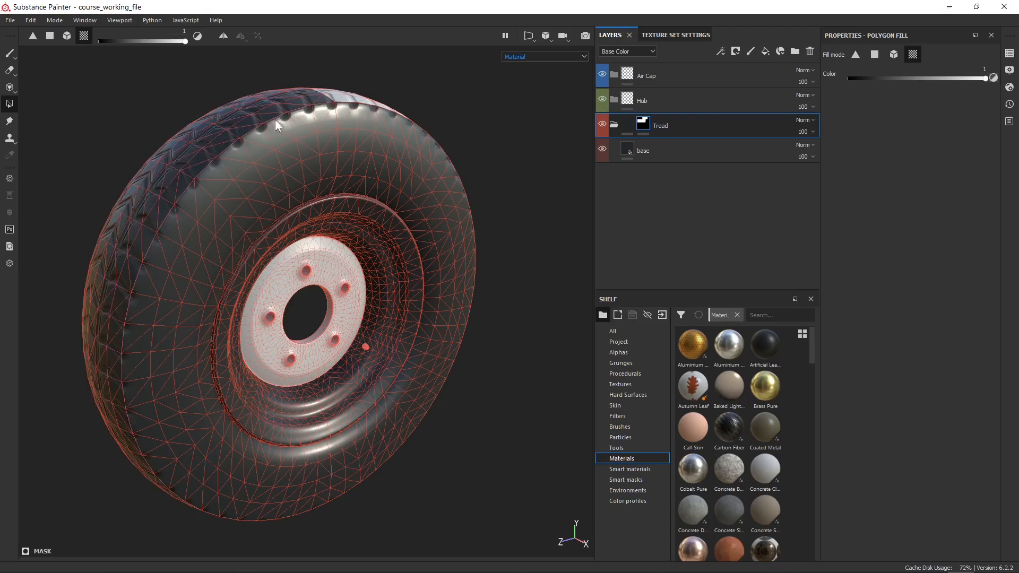
left_click_drag(423, 107, 324, 165, "alt")
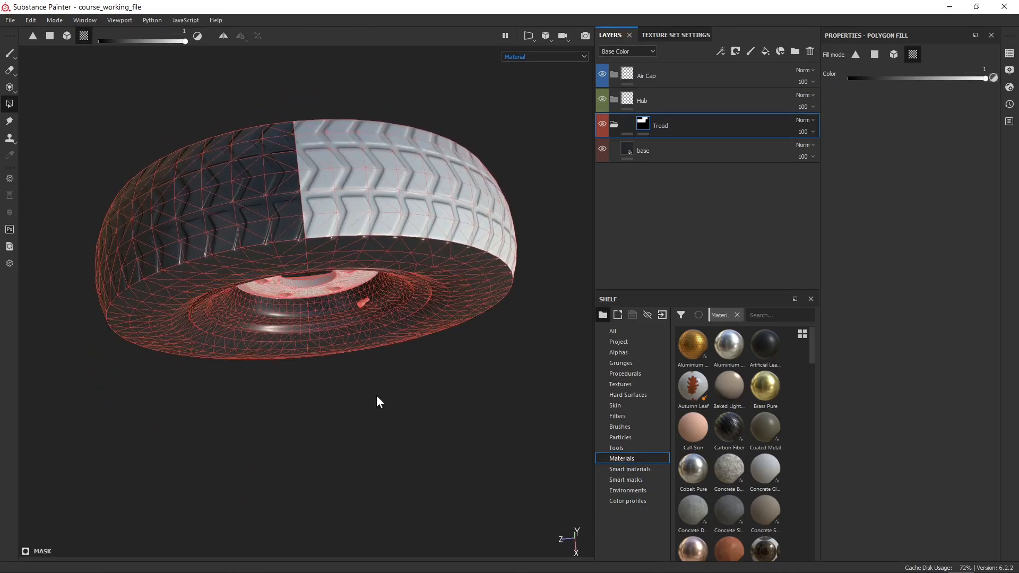
left_click_drag(378, 401, 444, 298, "alt")
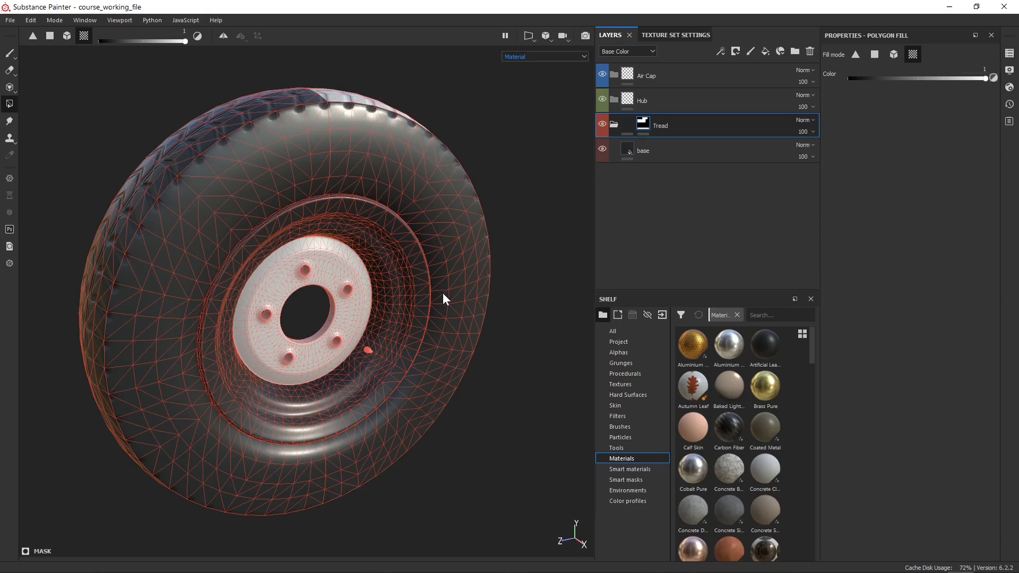
Step: Undo the recent UV chunk fills and fill the entire tire mesh in the Tread mask with mesh fill, leaving the rim unmasked
left_click(407, 231)
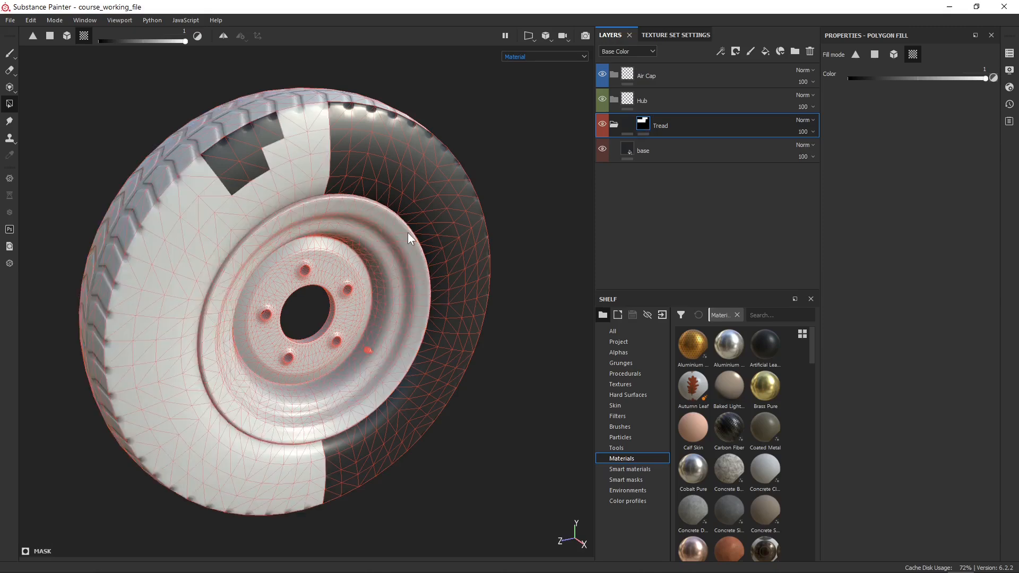
left_click(66, 35)
left_click(302, 142)
left_click_drag(367, 242, 351, 223, "alt")
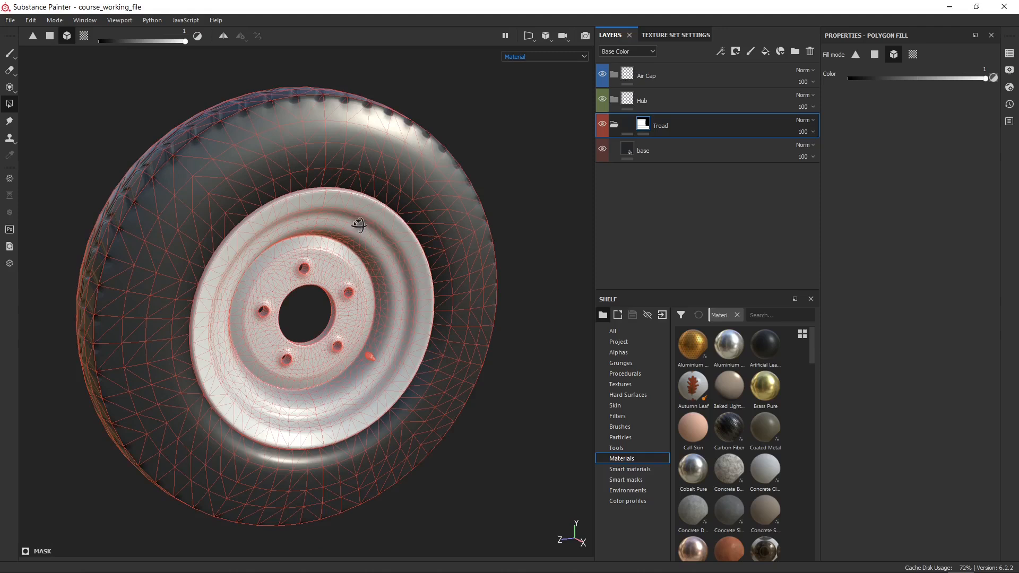
left_click(626, 126)
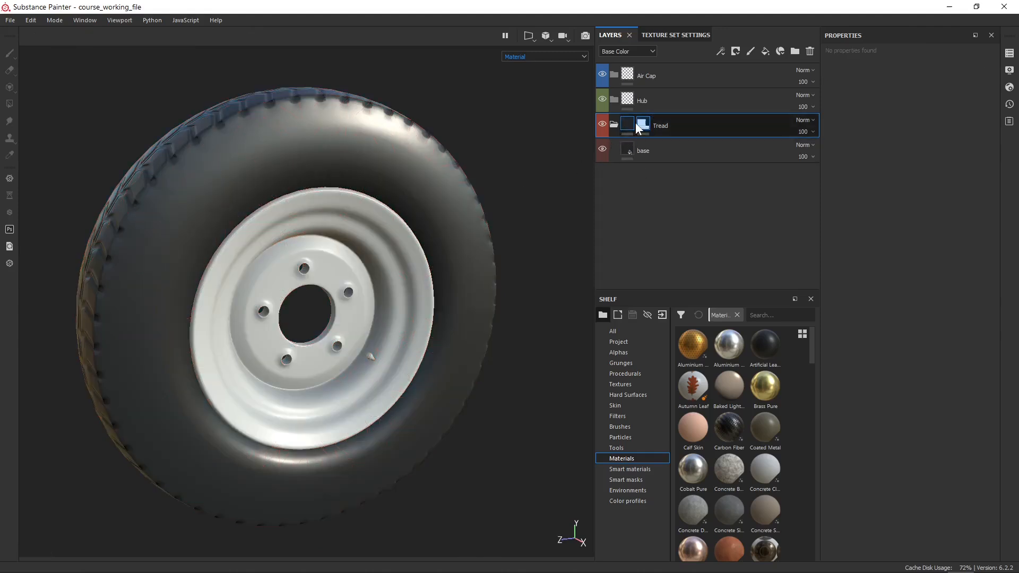
left_click_drag(329, 208, 363, 215, "alt")
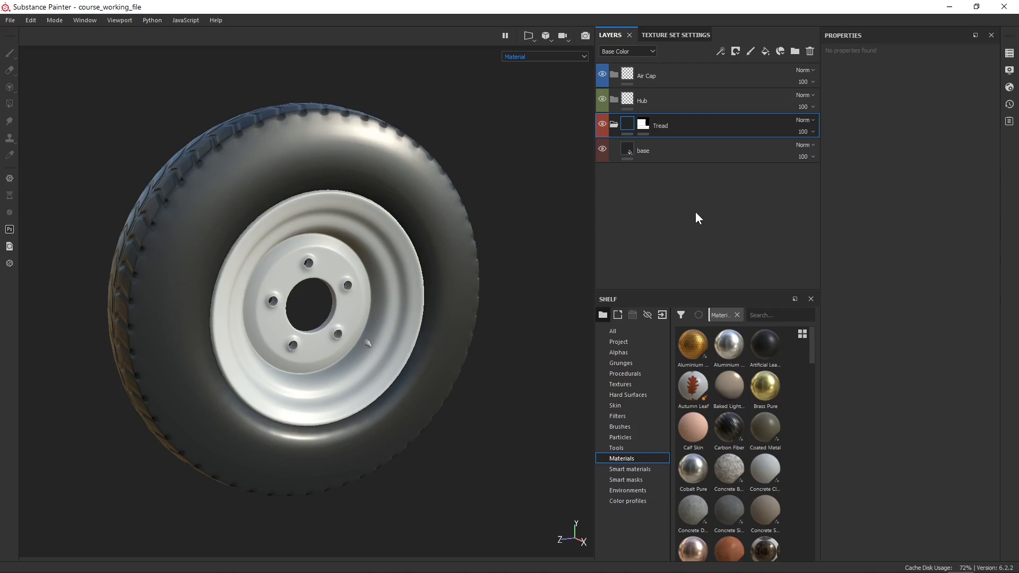
Step: Add a fill layer named "rubber surface" with a black mask above the base layer in the Tread folder
left_click(699, 150)
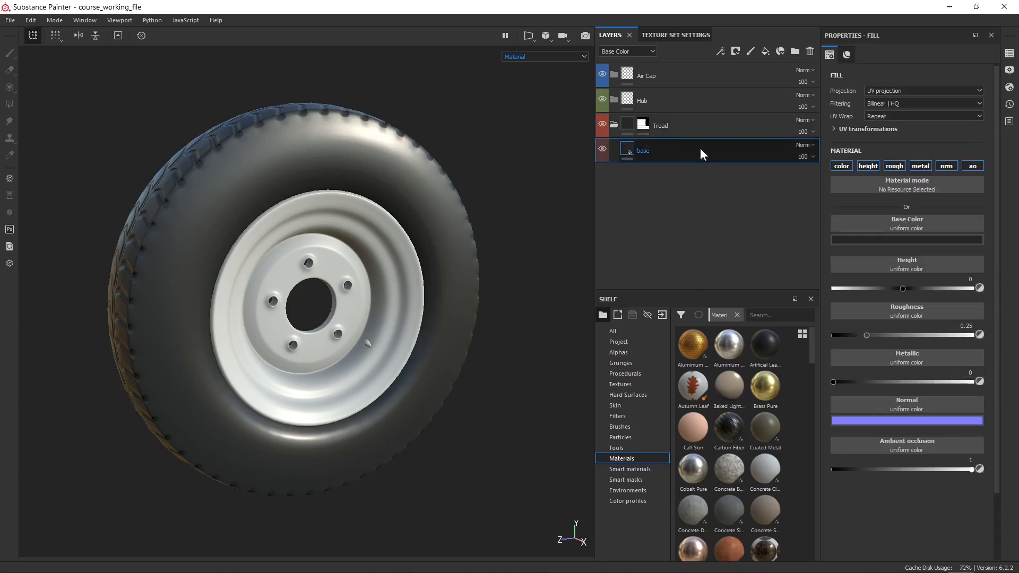
left_click(767, 51)
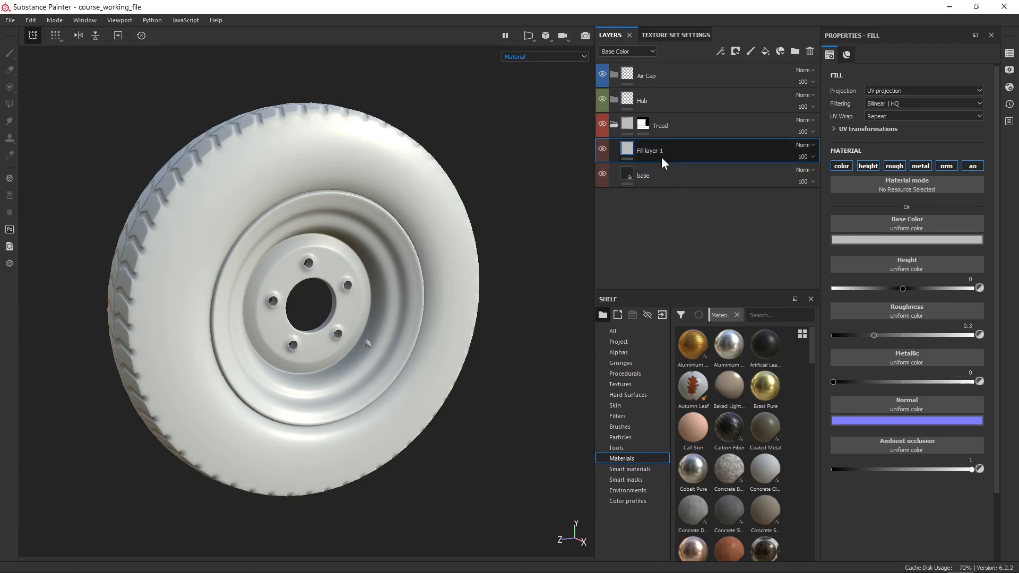
type("rubber surface")
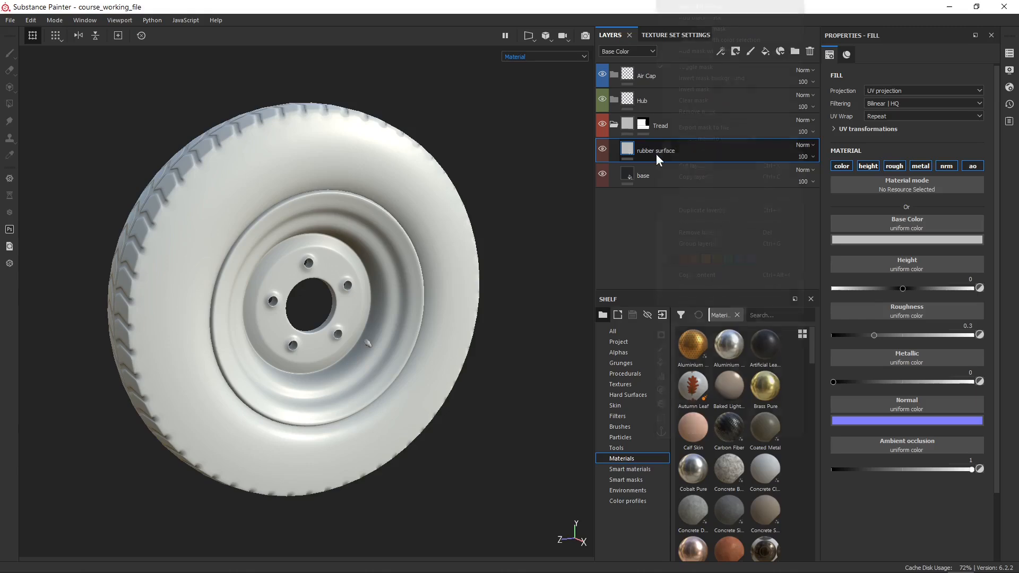
right_click(656, 154)
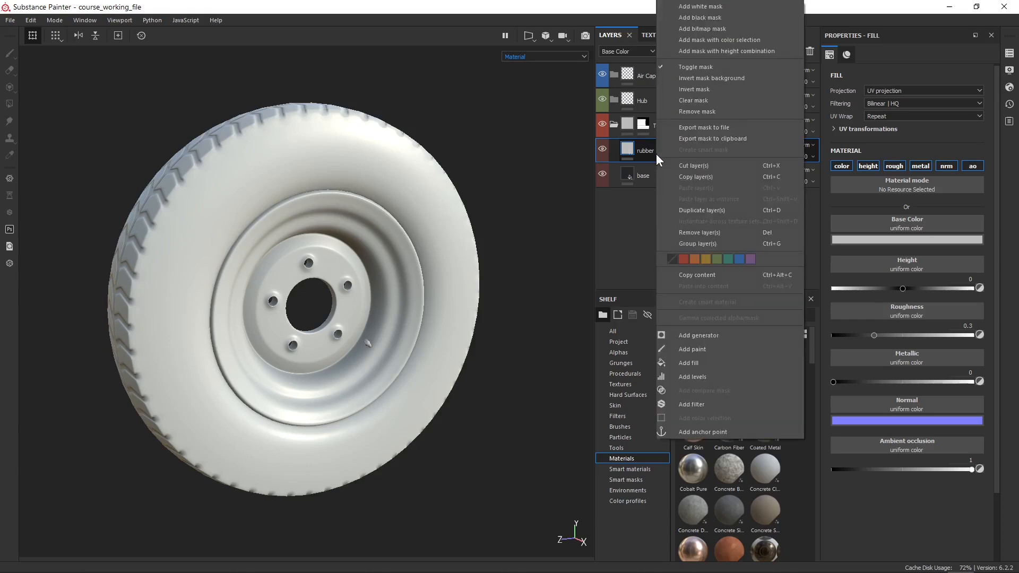
left_click(701, 17)
Step: Limit the rubber surface fill to the height channel by disabling color, rough, metal, nrm and ao
right_click_drag(275, 133, 418, 270, "alt")
middle_click_drag(418, 271, 455, 345, "alt")
right_click_drag(425, 221, 462, 268, "alt")
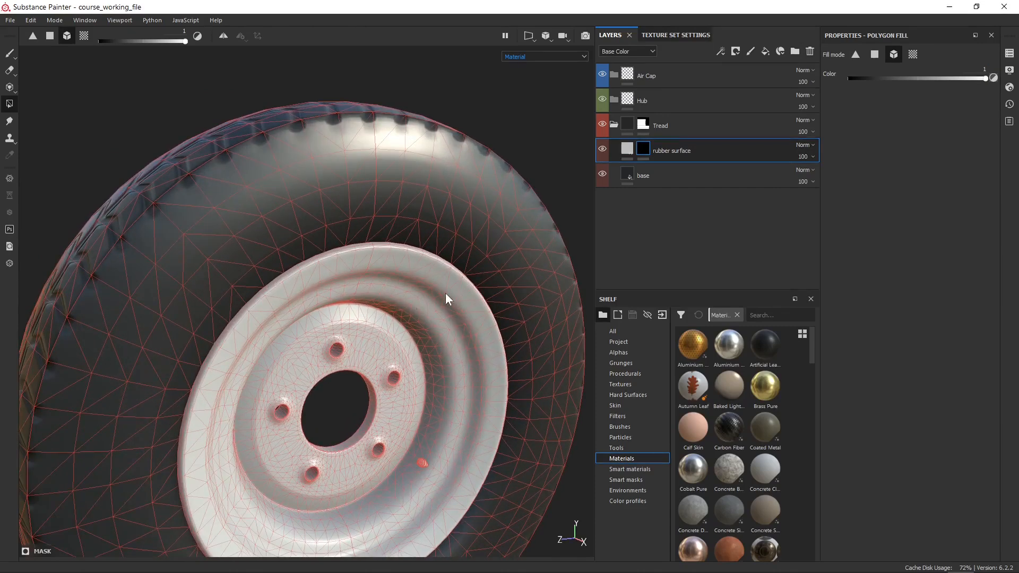
left_click(628, 147)
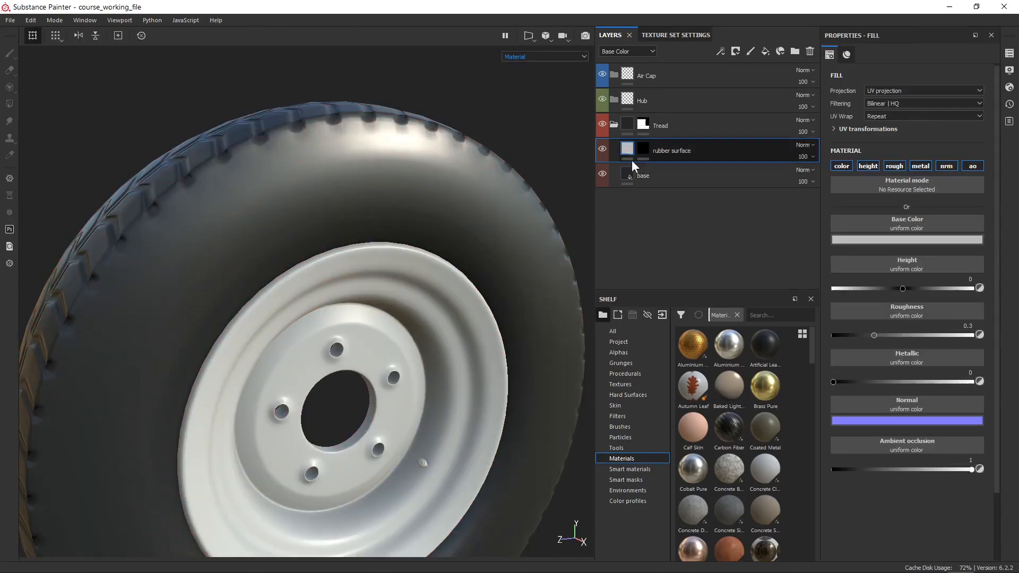
left_click(839, 167)
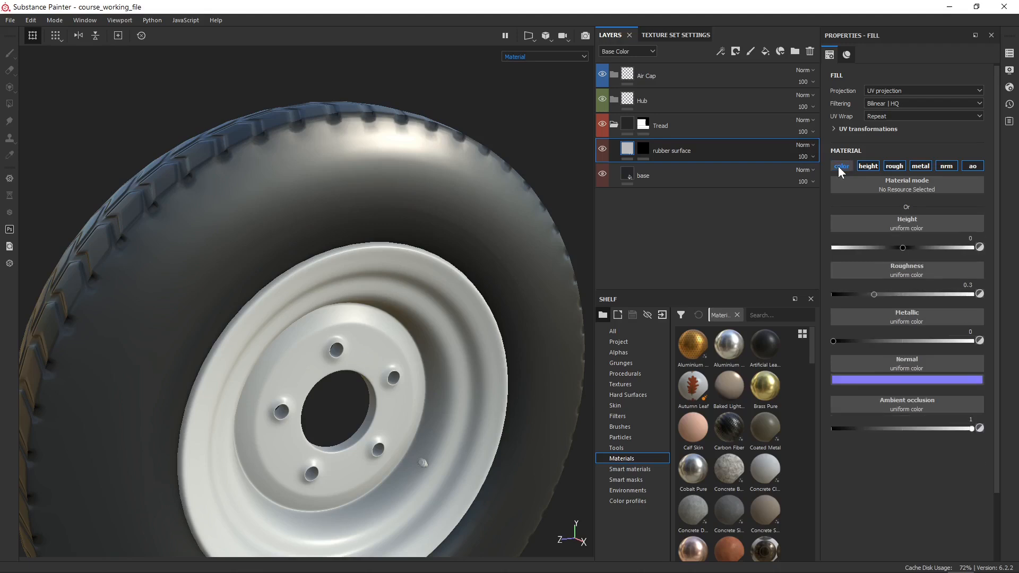
left_click(899, 166)
left_click(918, 166)
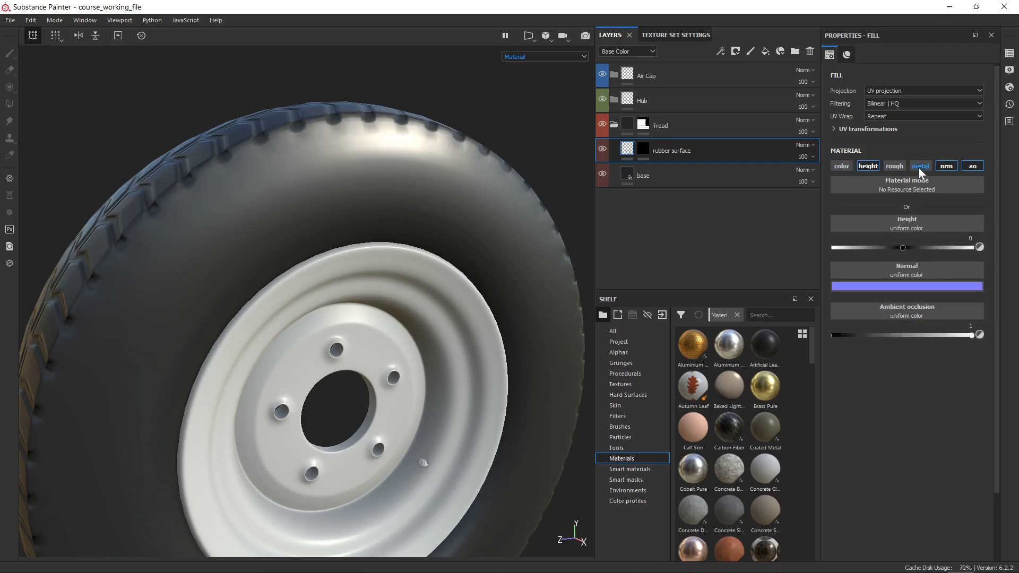
left_click(944, 167)
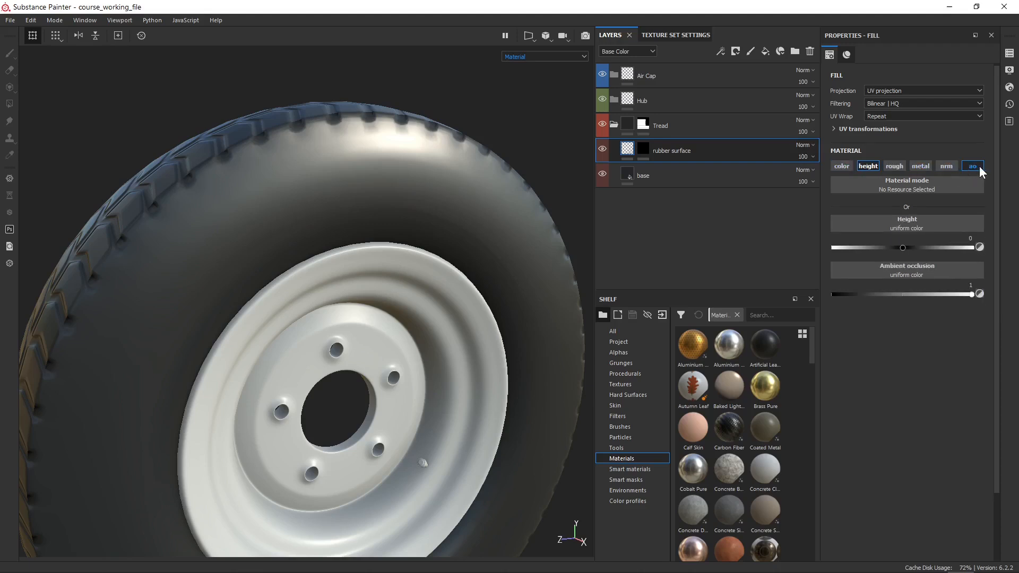
left_click(979, 166)
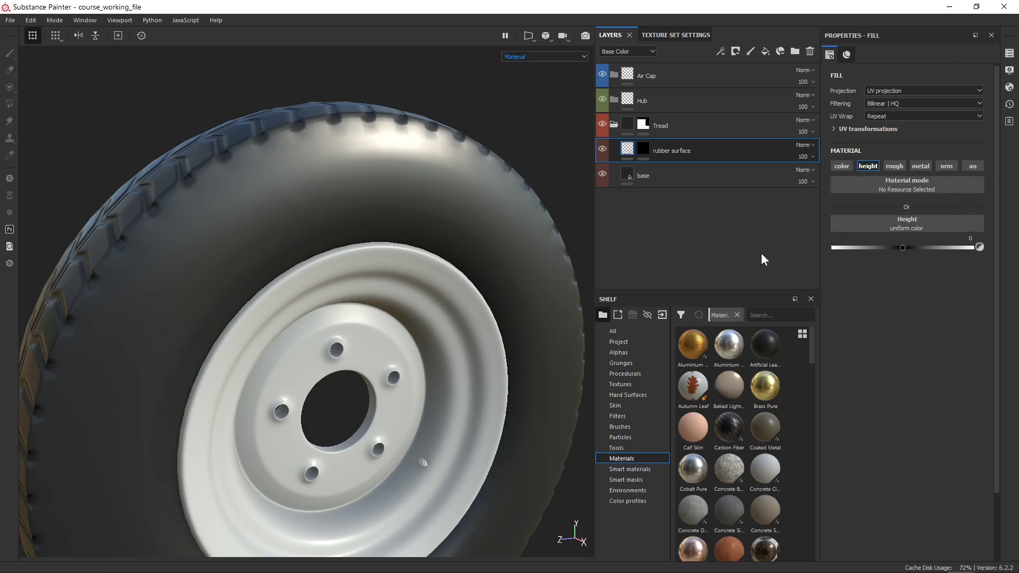
Step: Examine the tire in the Normal+Height+Mesh channel view, and return to the Material view
left_click_drag(368, 152, 426, 154, "alt")
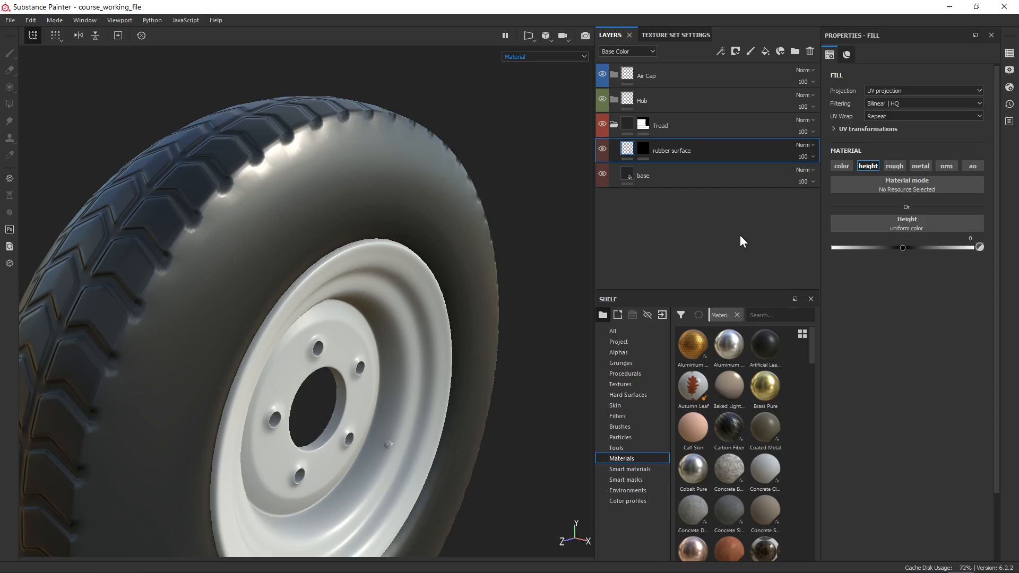
left_click(544, 54)
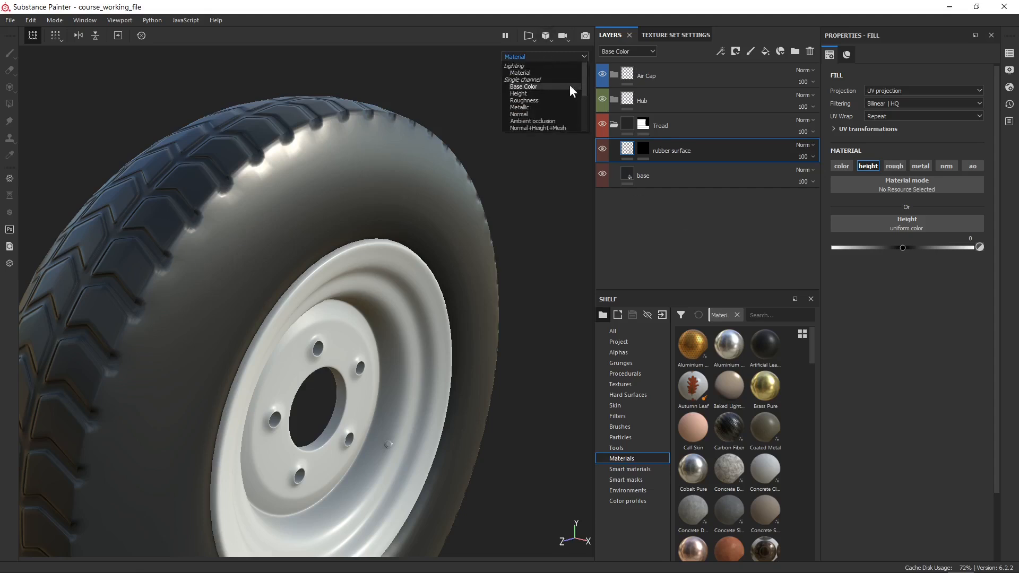
left_click_drag(586, 70, 587, 85)
left_click(542, 100)
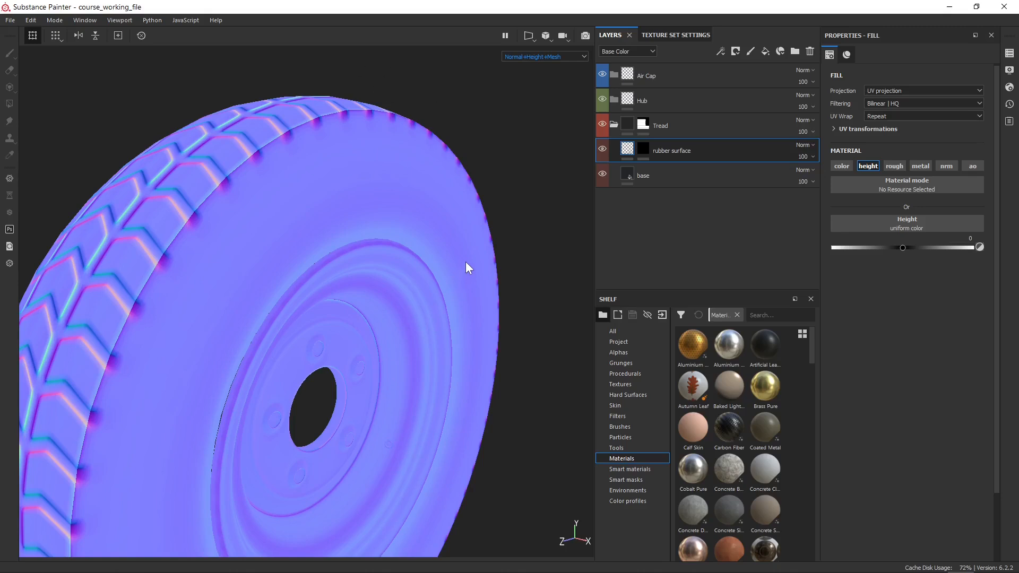
key("m")
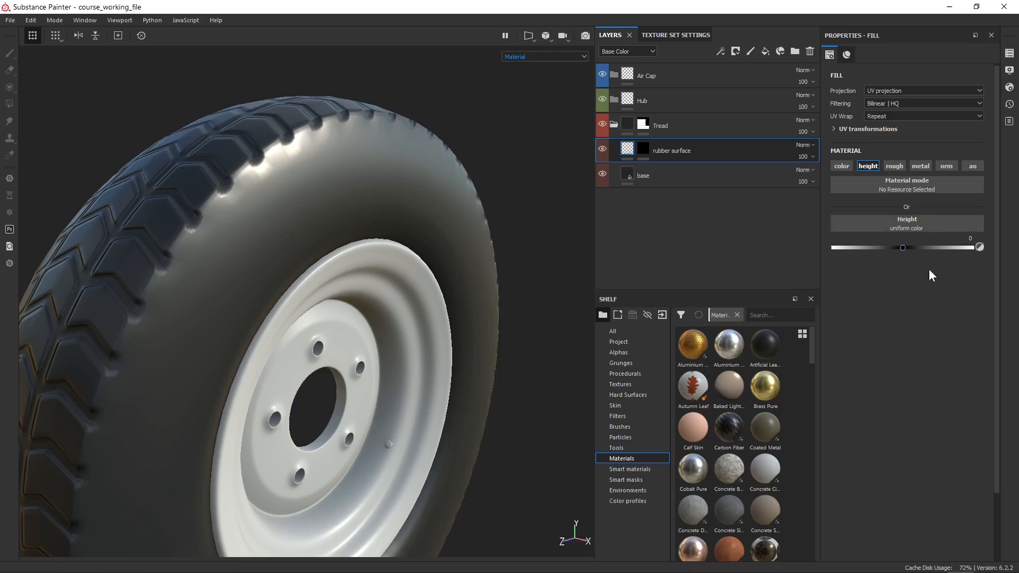
Step: Set the height of the rubber surface fill to 0.06
left_click(964, 237)
type(".06")
key("Return")
mouse_move(433, 177)
left_mouse_down("alt")
mouse_move(455, 174)
mouse_move(428, 173)
left_mouse_up("alt")
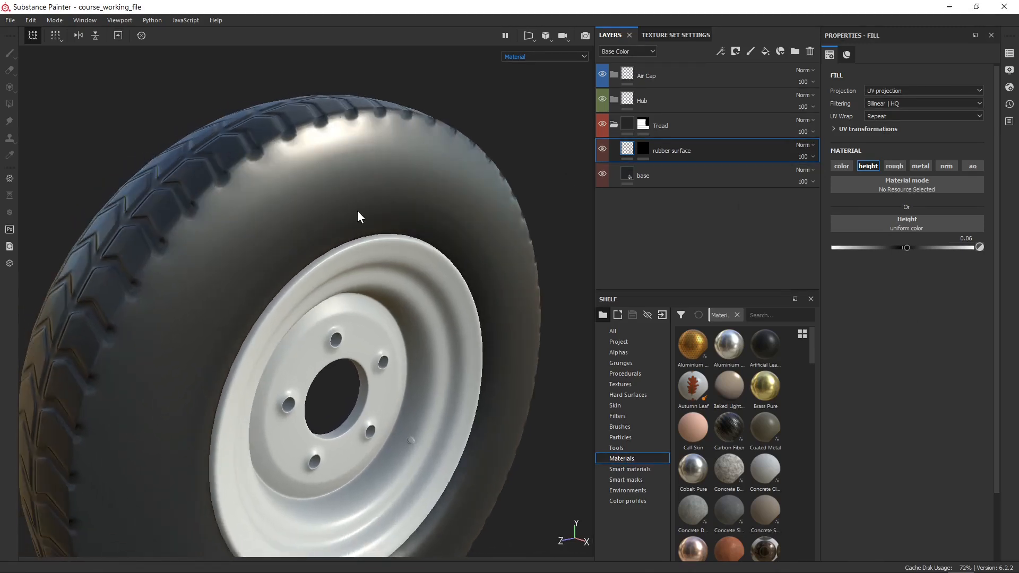
Step: Select the rubber surface layer's black mask and add a fill effect to it
left_click(642, 150)
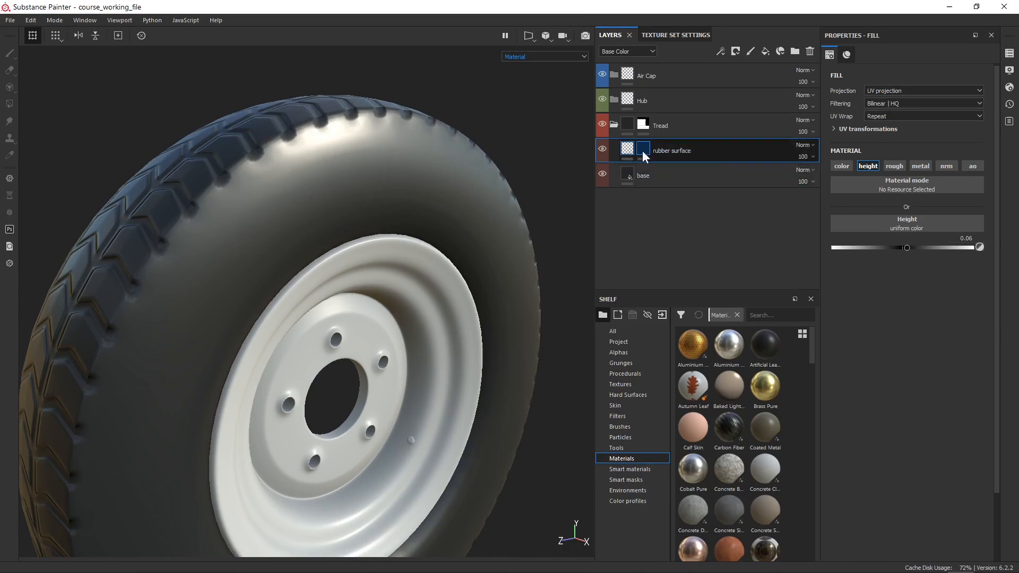
key("4")
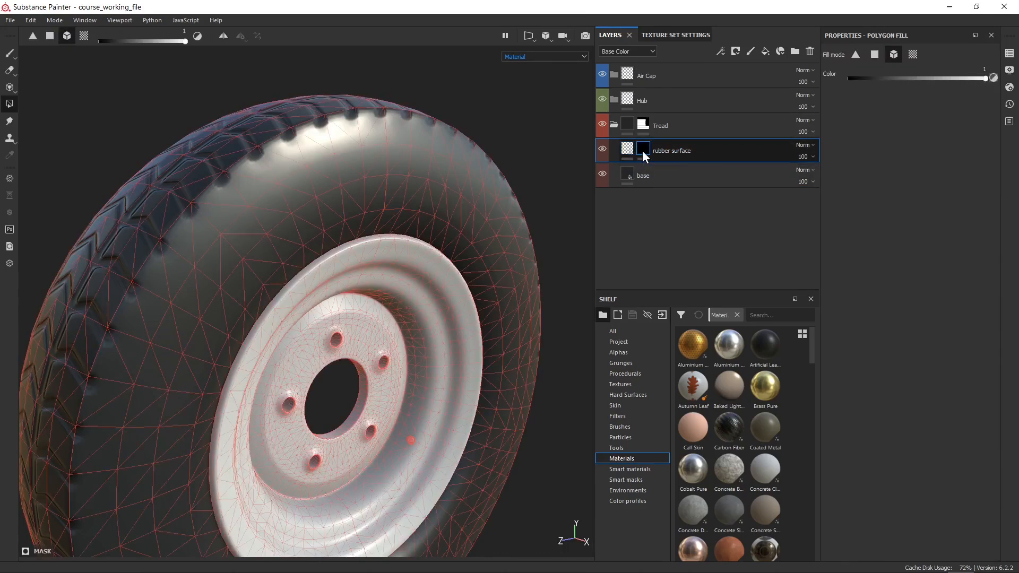
left_click(13, 50)
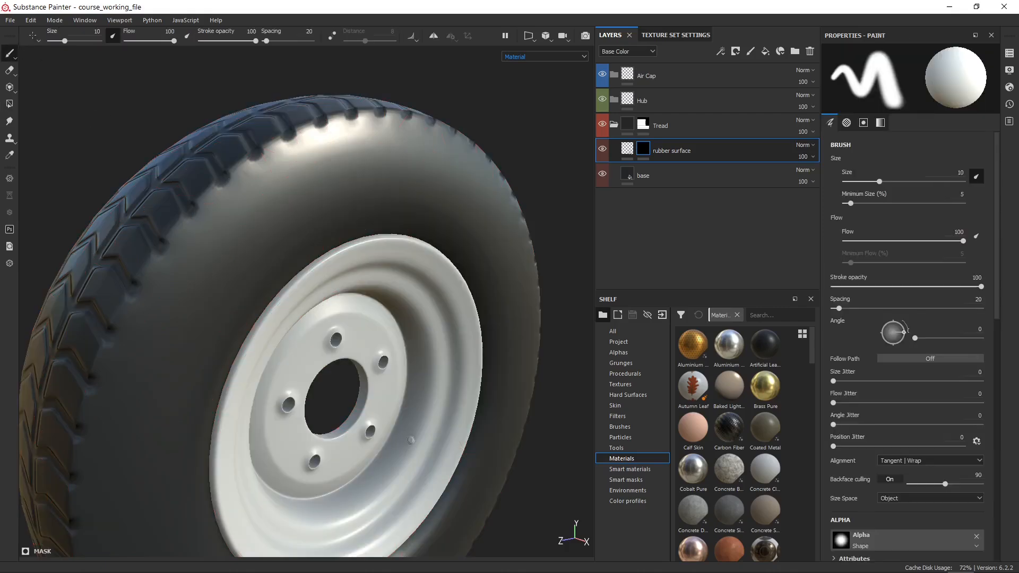
right_click(642, 152)
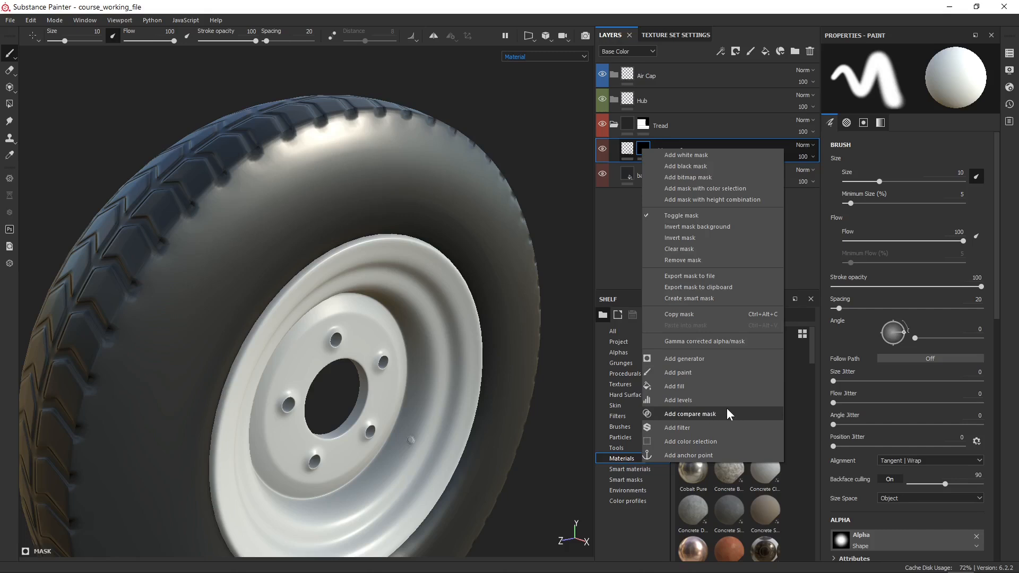
left_click(702, 385)
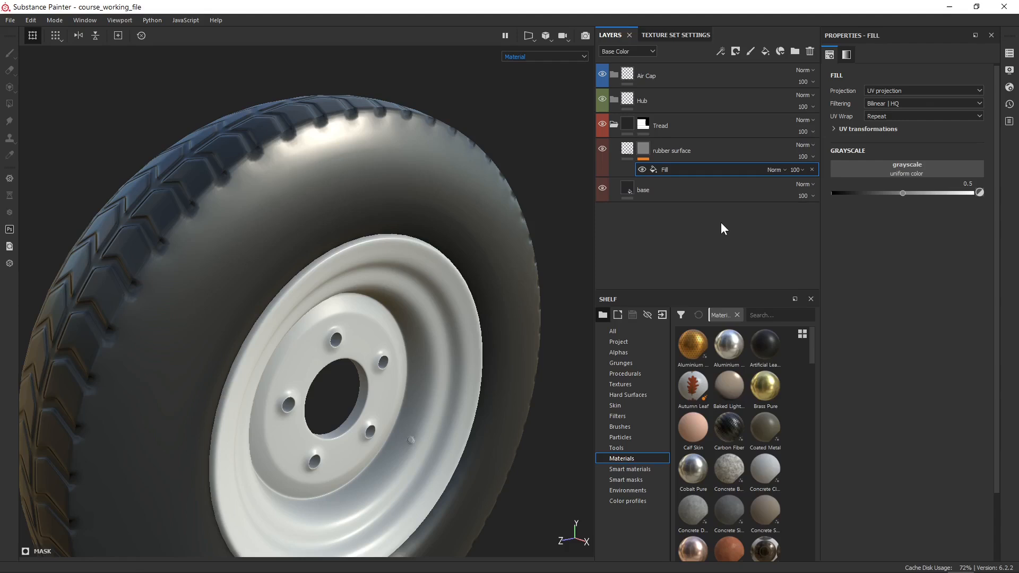
Step: Find the fractal textures by searching the resources and assign Fractal Sum Base as the mask fill's grayscale
left_click(885, 169)
scroll(934, 255, "down", 3)
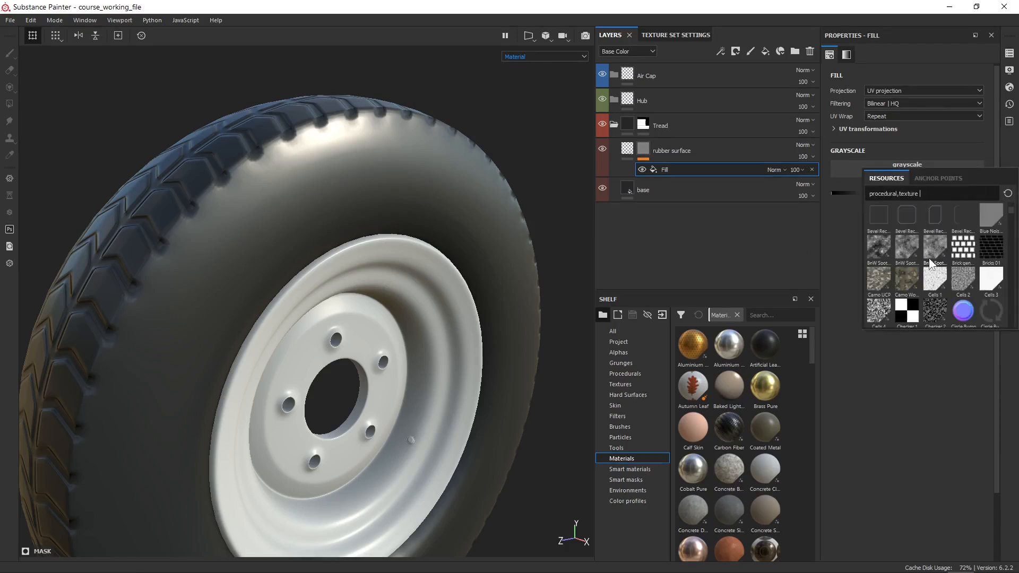
left_click_drag(1012, 213, 1013, 233)
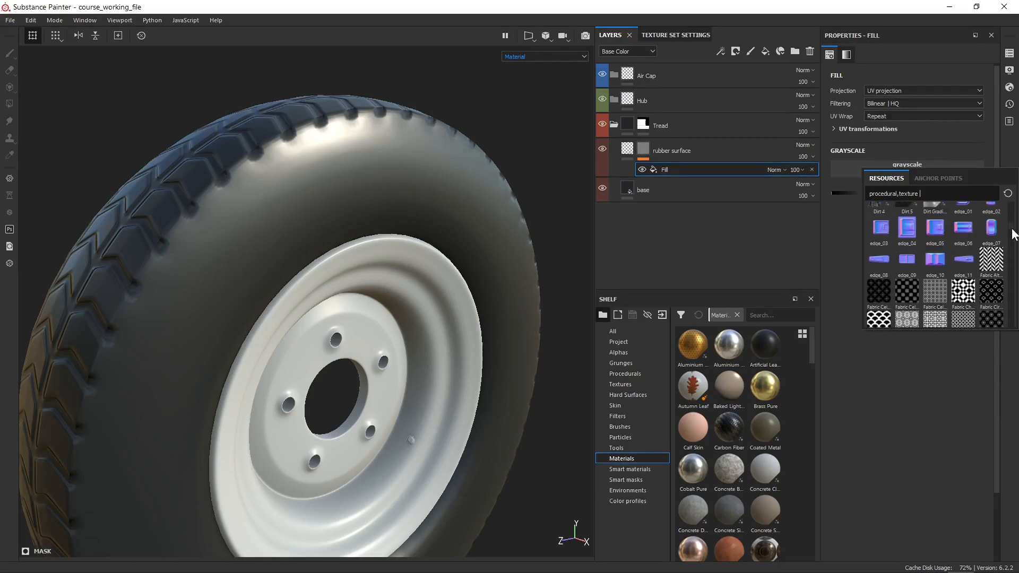
type("fracta")
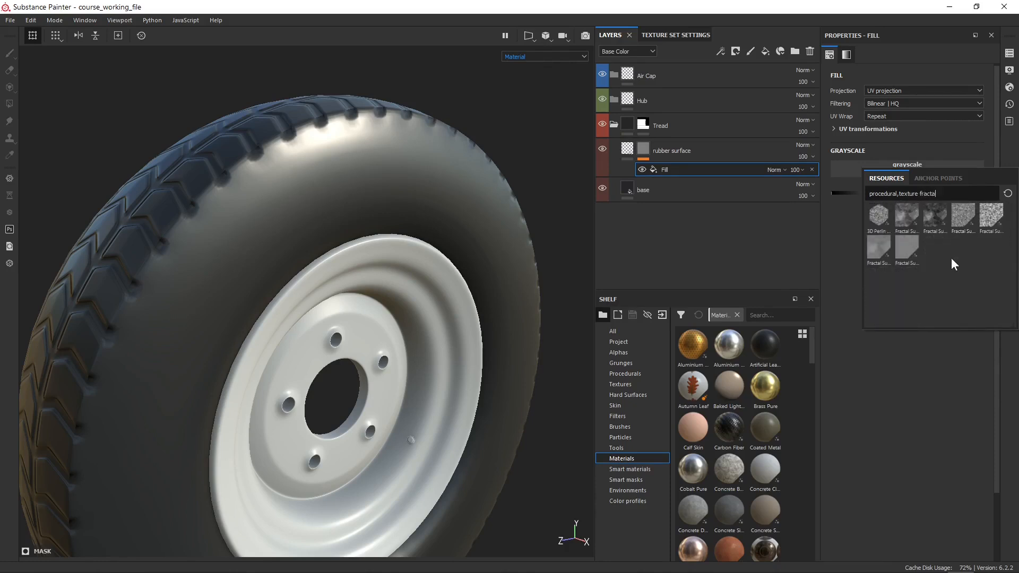
mouse_move(903, 244)
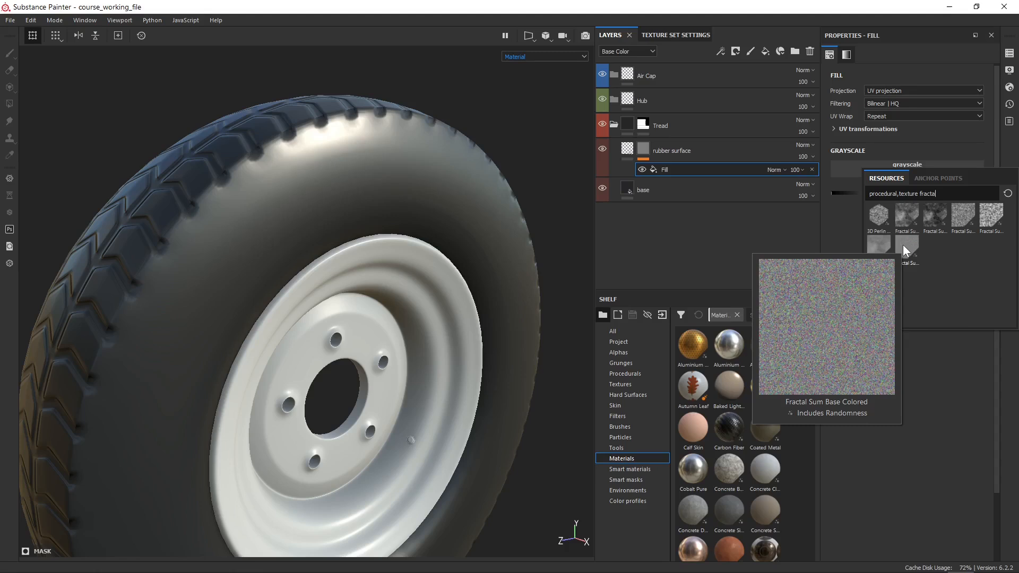
left_click(875, 250)
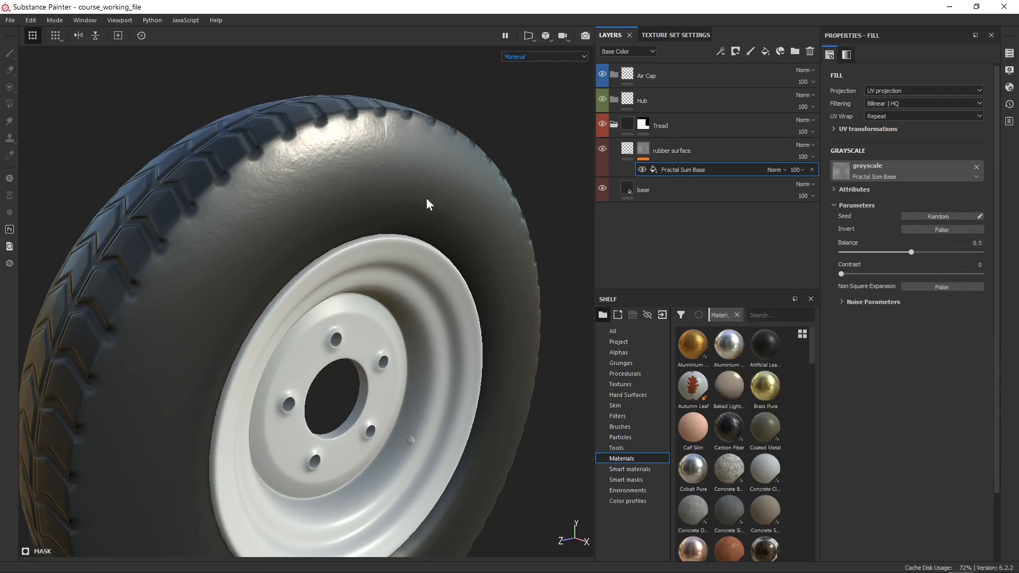
Step: Examine the rubber bumps on the sidewall up close under changed lighting and in the Height channel view
right_click_drag(333, 209, 439, 415, "alt")
left_click_drag(438, 415, 391, 225, "alt")
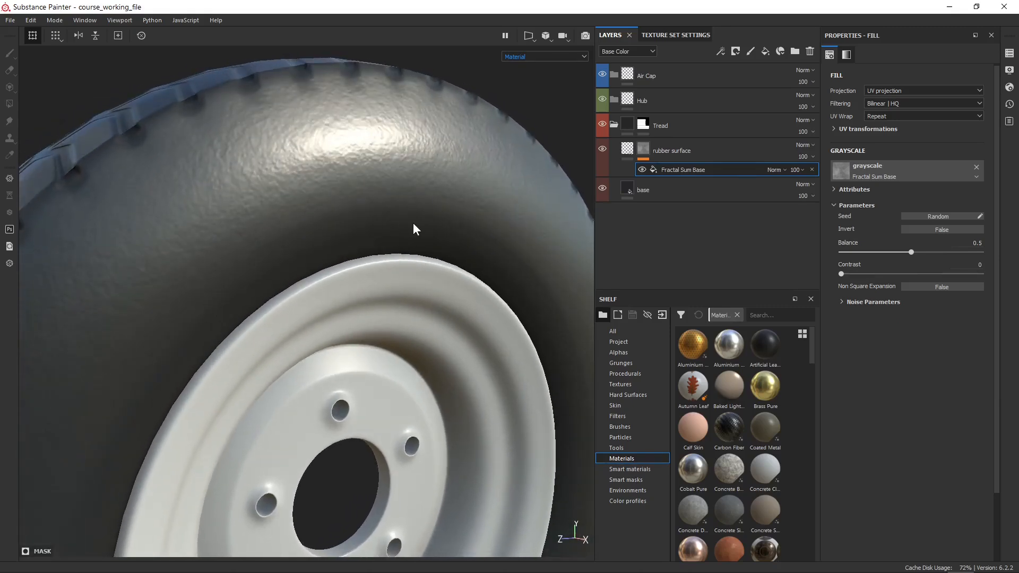
mouse_move(416, 227)
right_mouse_down("shift")
mouse_move(430, 222)
mouse_move(409, 220)
mouse_move(419, 225)
right_mouse_up("shift")
left_click(569, 54)
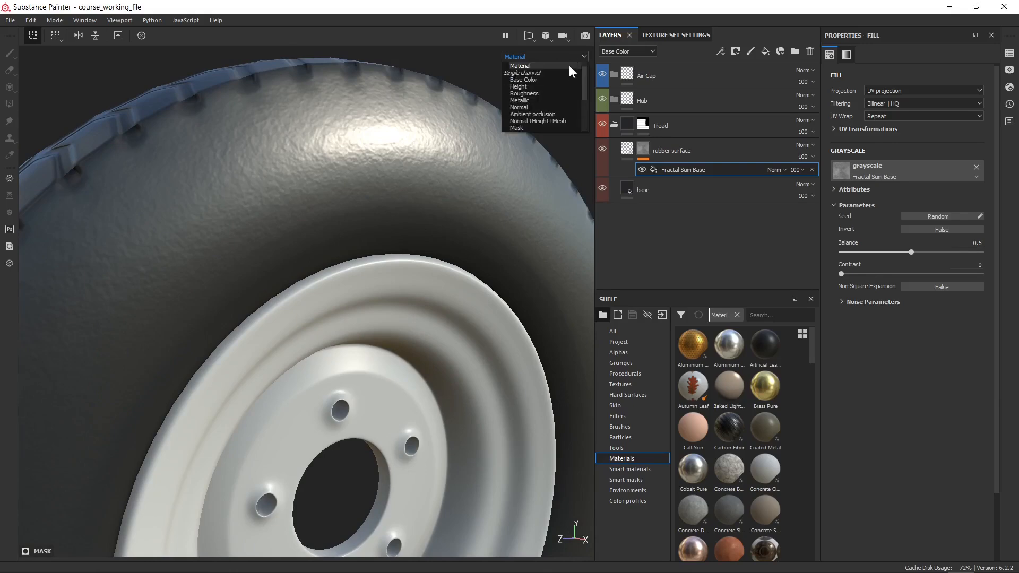
left_click(534, 87)
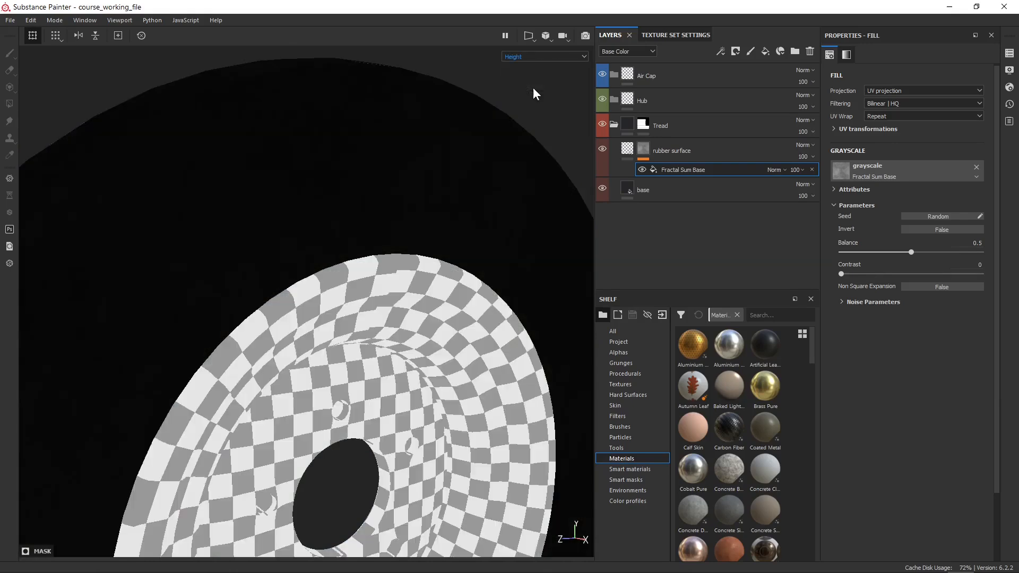
mouse_move(382, 157)
left_mouse_down("alt")
mouse_move(444, 228)
mouse_move(382, 154)
left_mouse_up("alt")
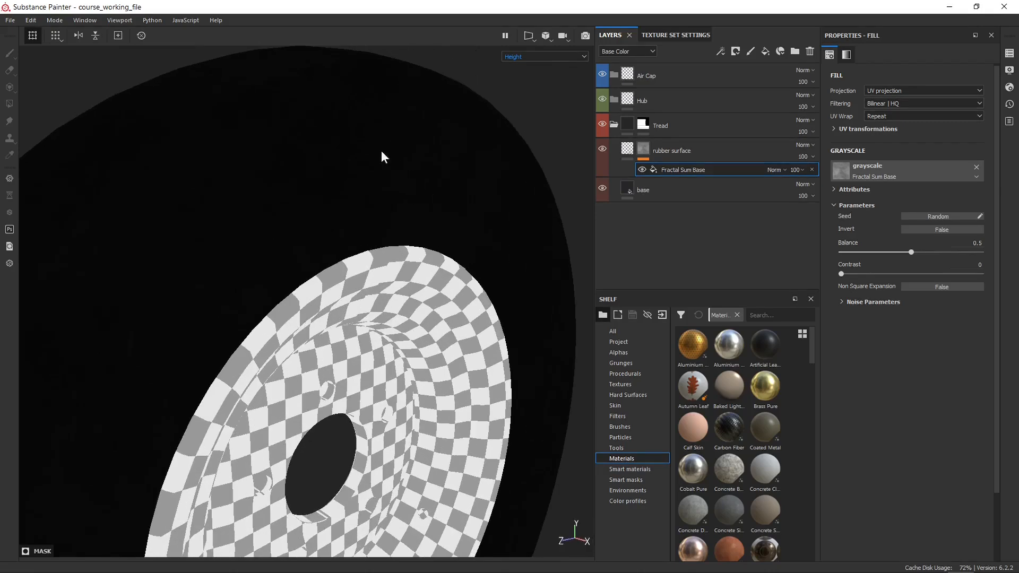
Step: Inspect the sidewall surface in the Normal+Height+Mesh channel view, and switch back to the Material view
left_click(555, 56)
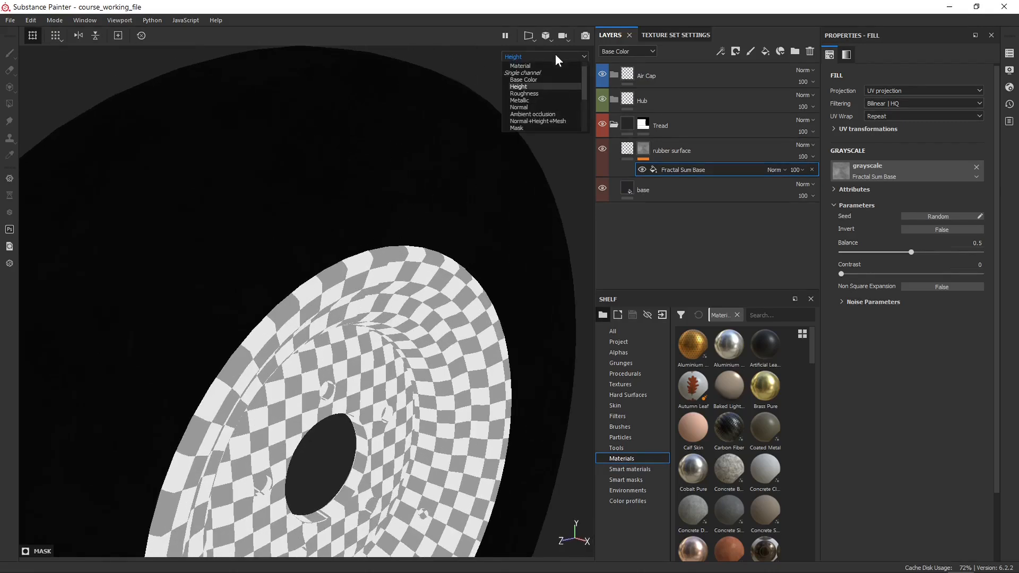
left_click(536, 121)
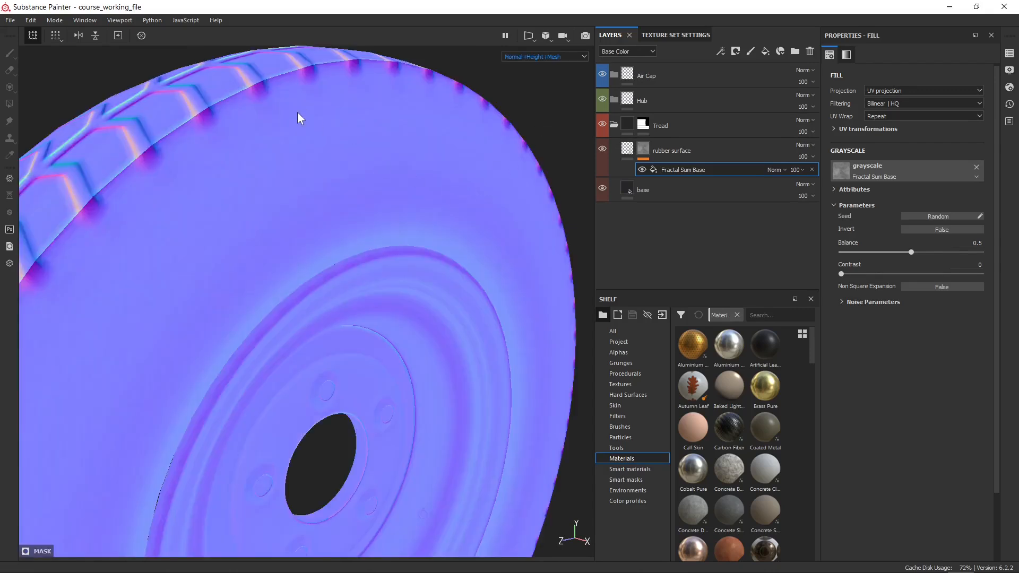
right_click_drag(301, 118, 293, 207, "alt")
middle_click_drag(293, 207, 373, 257, "alt")
left_click_drag(373, 257, 393, 269, "alt")
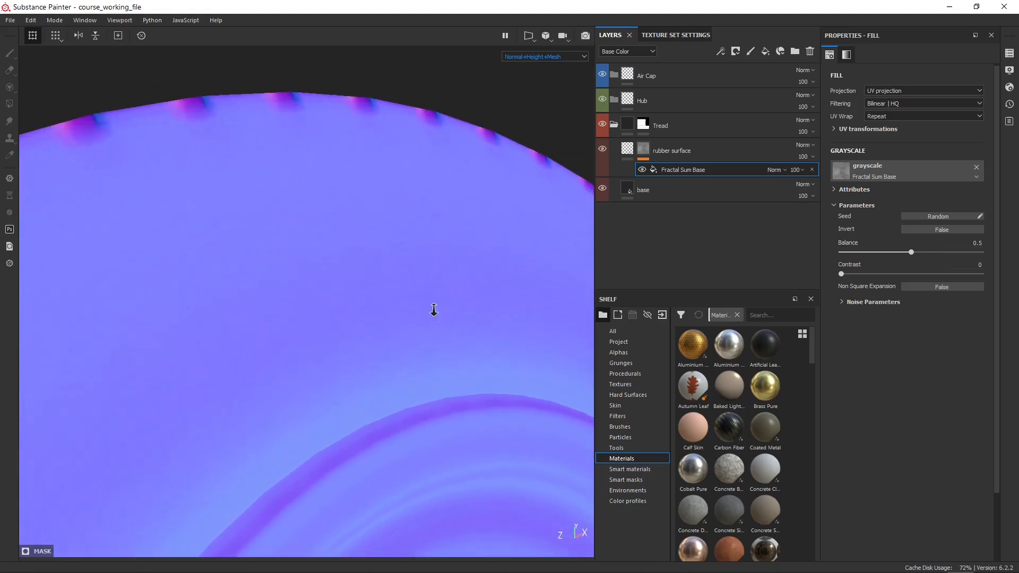
left_click_drag(432, 311, 362, 164, "alt")
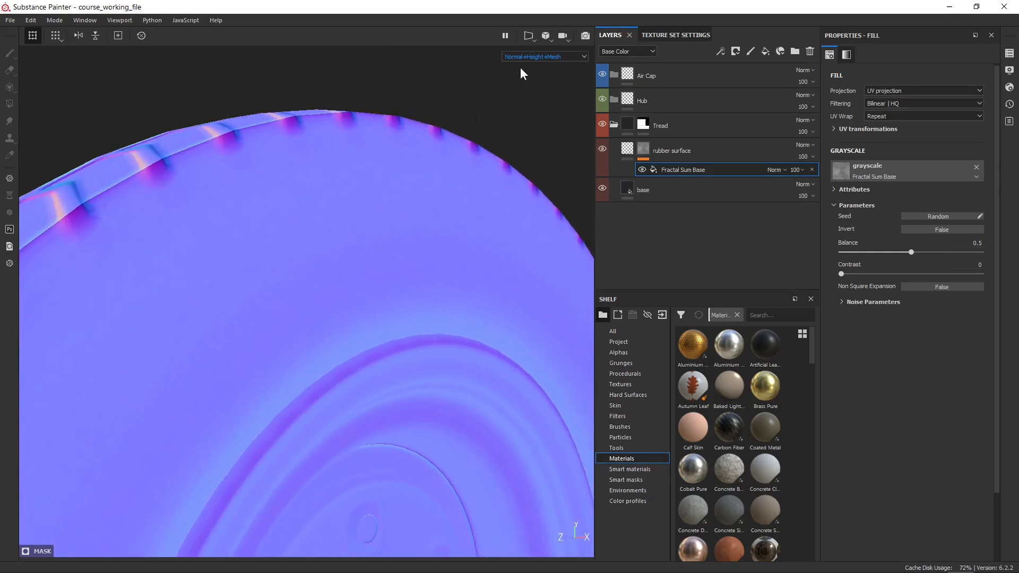
key("m")
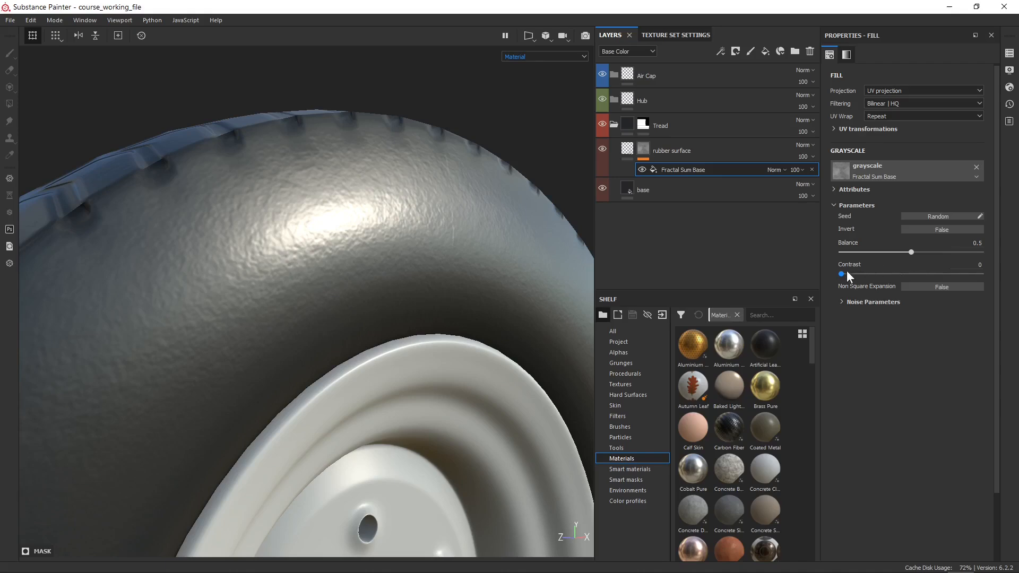
Step: Raise the Fractal Sum Base contrast to 0.87 and check the bumps on the sidewall
left_click_drag(847, 272, 963, 263)
left_click_drag(421, 202, 453, 274, "alt")
middle_click_drag(452, 274, 460, 285, "alt")
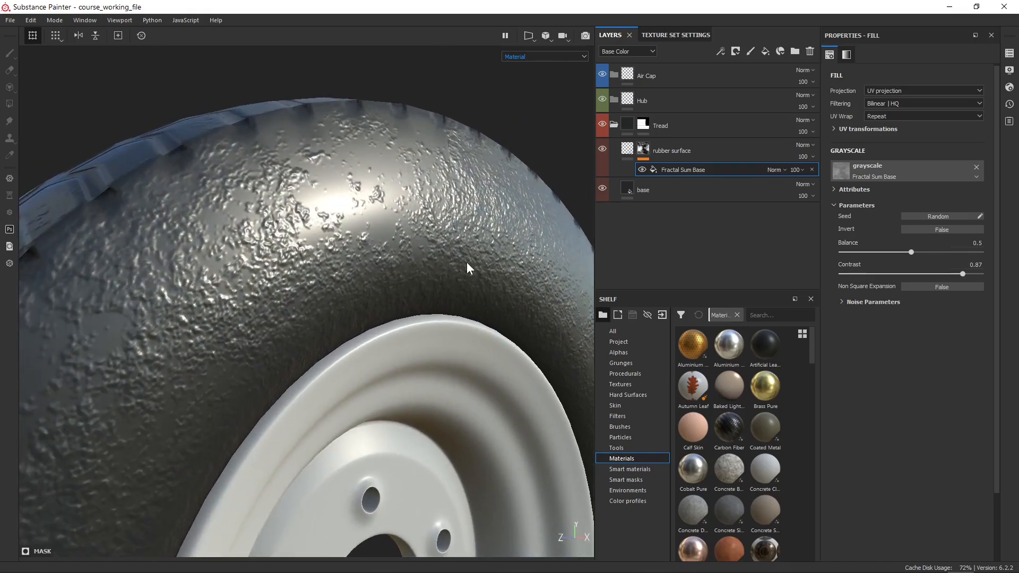
Step: Set the Fractal Sum Base contrast to 0.2
left_click(967, 262)
type(".")
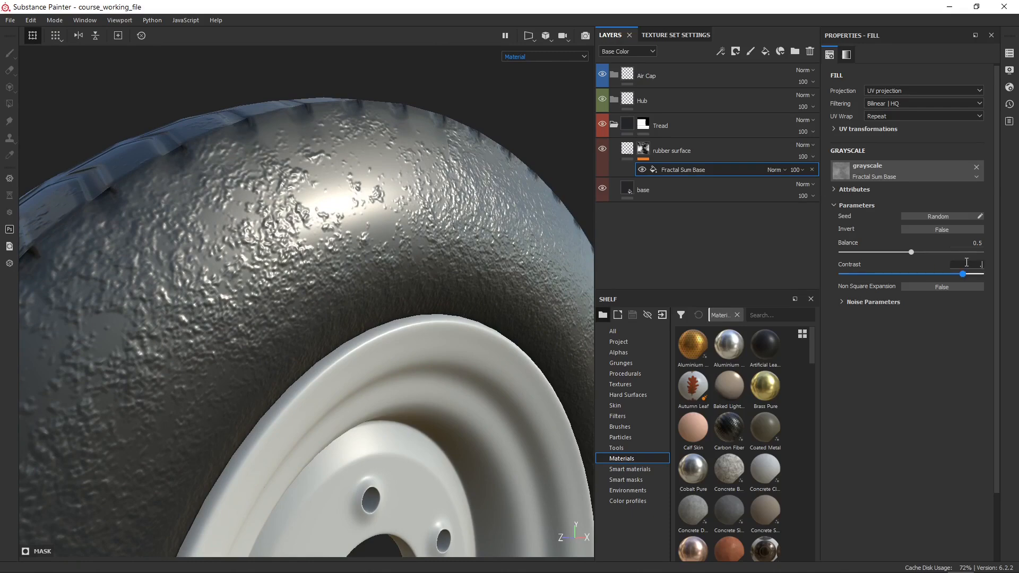
type("2")
key("Return")
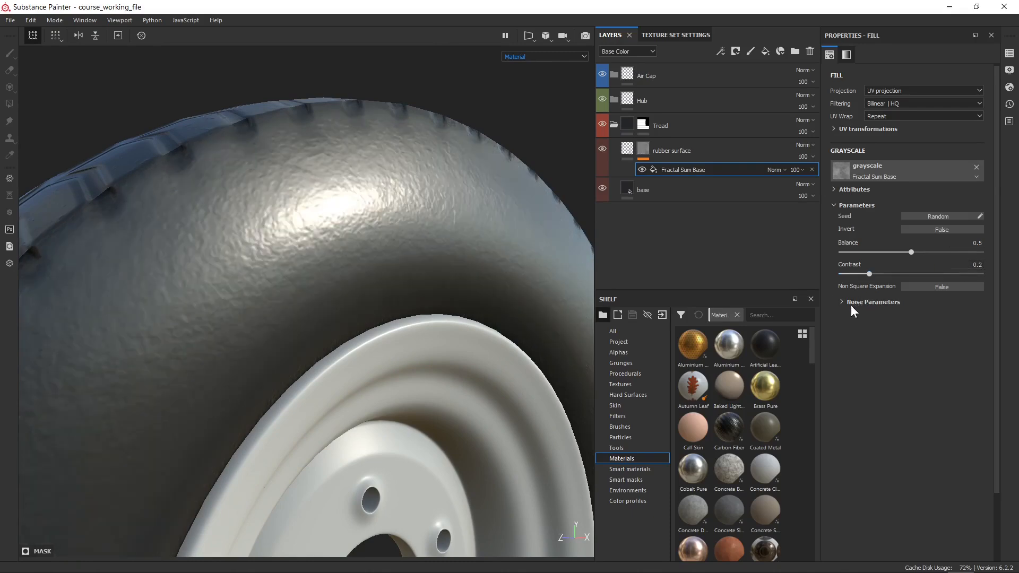
Step: Raise the Global Opacity in the fractal's Noise Parameters to 2 and check the sidewall bumps
left_click(855, 304)
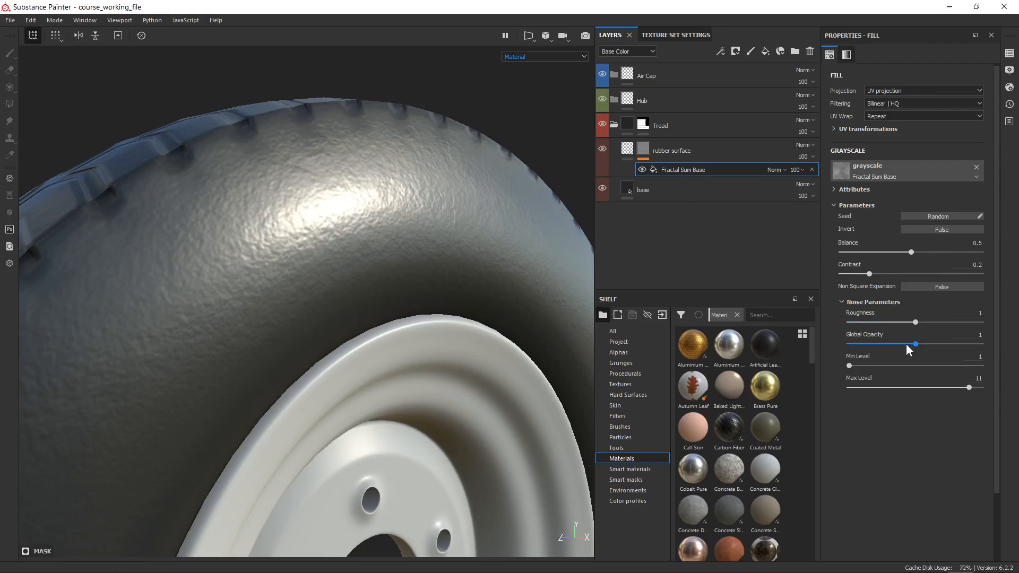
left_click_drag(916, 342, 980, 349)
left_click_drag(494, 255, 429, 188, "alt")
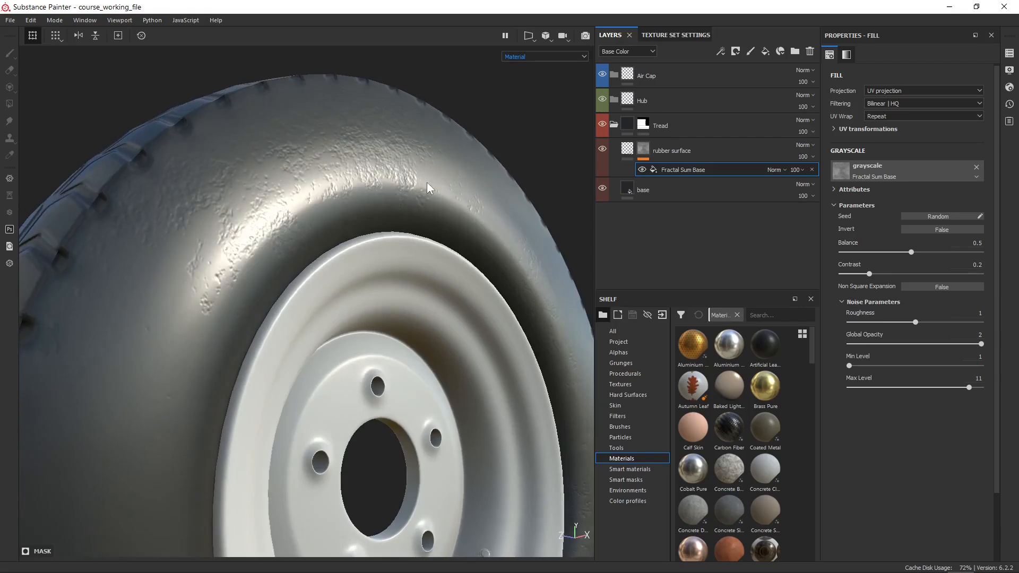
right_click_drag(298, 169, 374, 345, "alt")
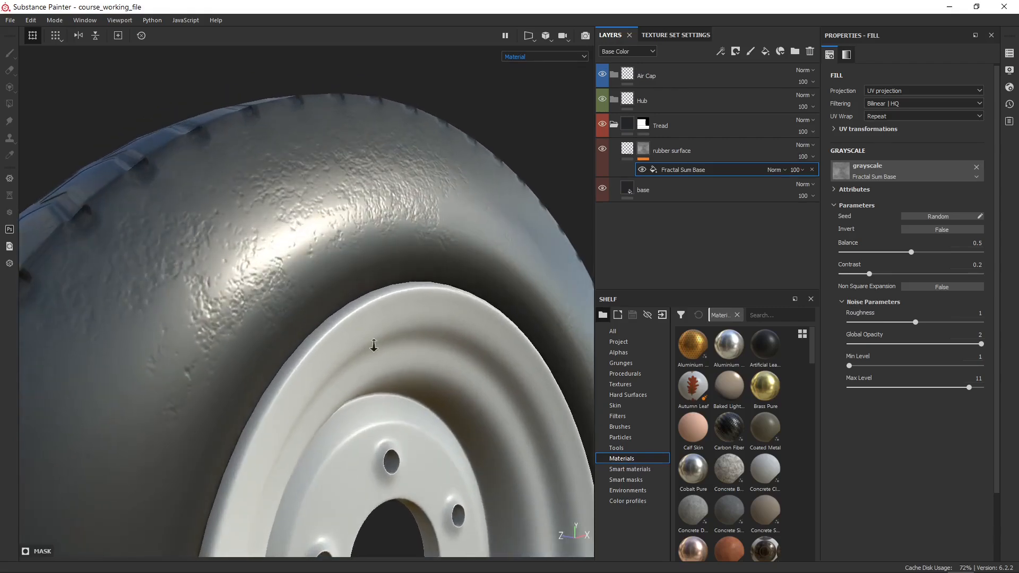
mouse_move(346, 234)
left_mouse_down("alt")
mouse_move(391, 262)
mouse_move(389, 221)
mouse_move(352, 231)
left_mouse_up("alt")
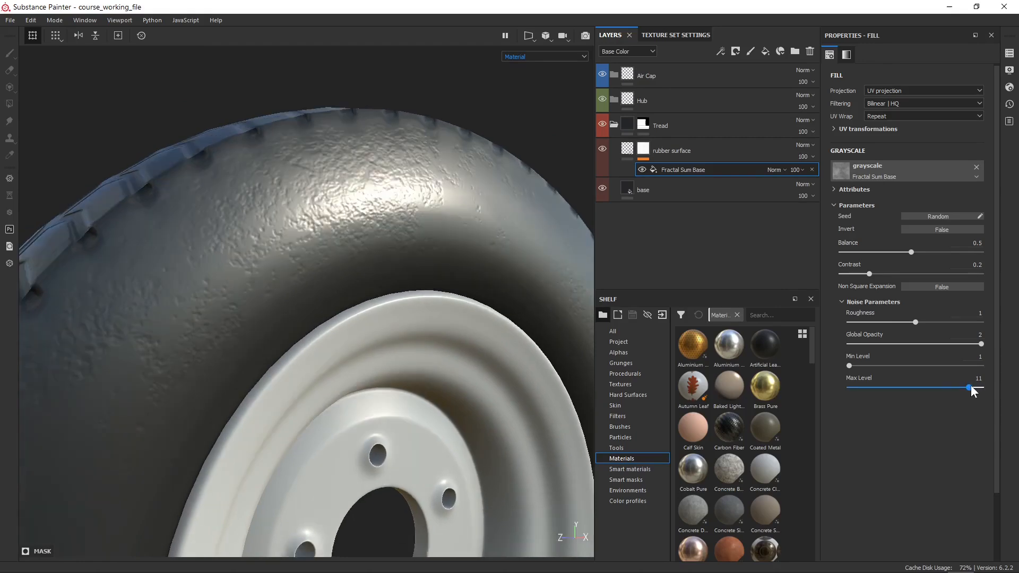
Step: Try a higher noise Max Level, undo it, and set the Min Level to 6, inspecting the sidewall bumps up close
left_click_drag(970, 388, 979, 386)
key("ctrl+z")
left_click_drag(850, 366, 908, 375)
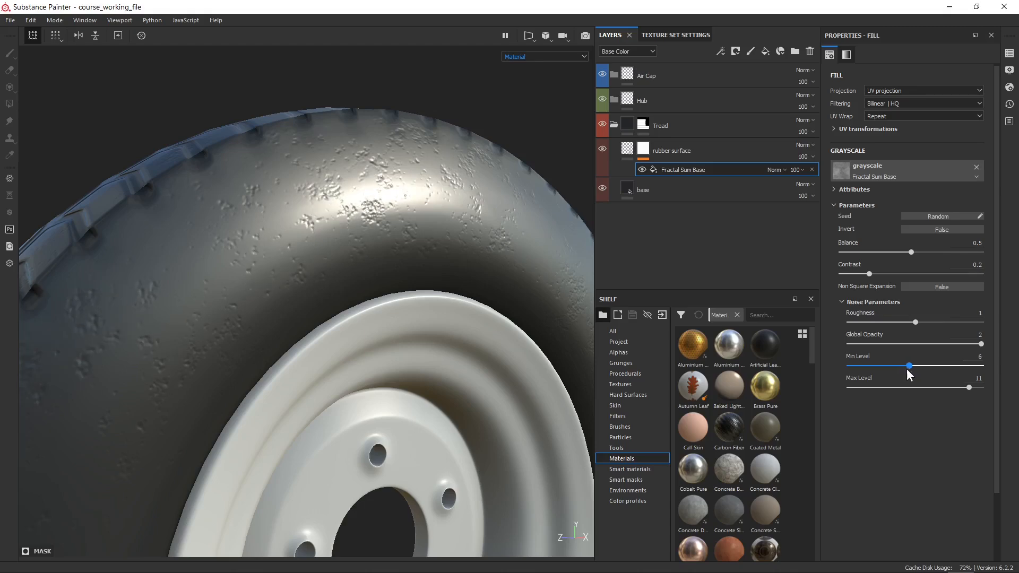
left_click_drag(391, 297, 379, 223, "alt")
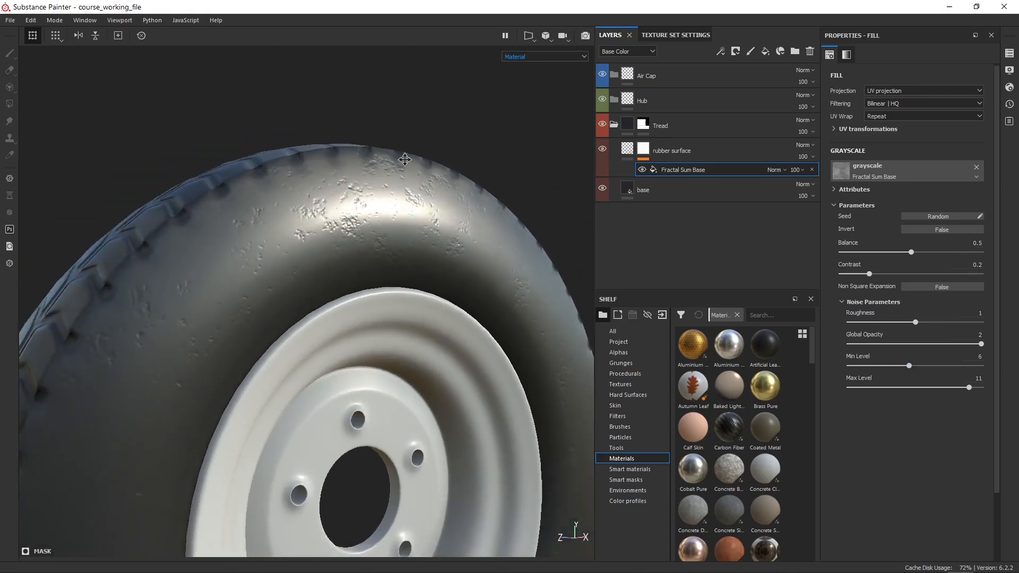
middle_click_drag(398, 159, 360, 83, "alt")
left_click_drag(366, 183, 380, 204, "alt")
middle_click_drag(379, 196, 394, 215, "alt")
left_click_drag(393, 215, 446, 305, "alt")
right_click_drag(368, 345, 373, 412, "alt")
middle_click_drag(329, 209, 319, 223, "alt")
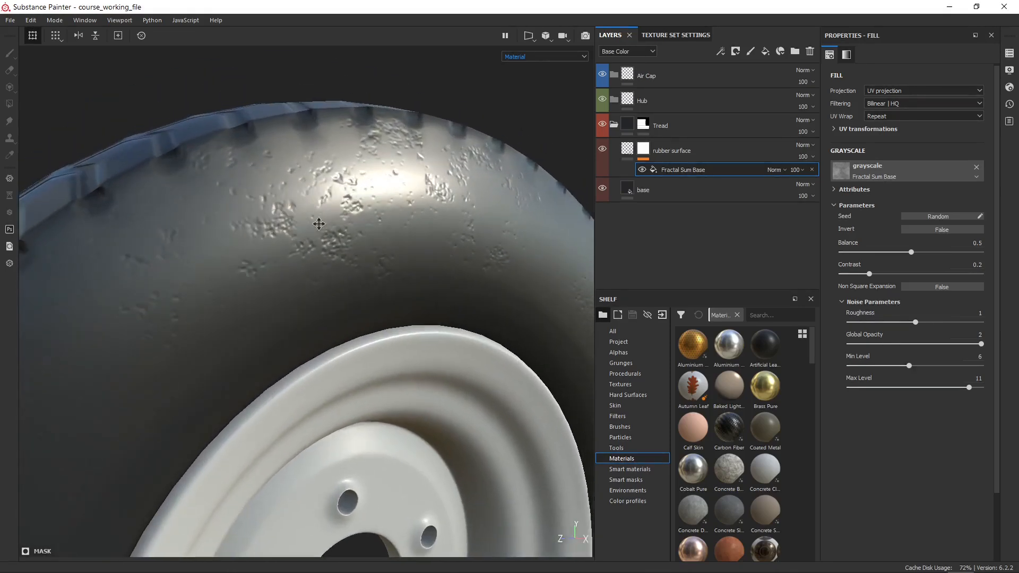
right_click_drag(318, 223, 355, 223, "alt")
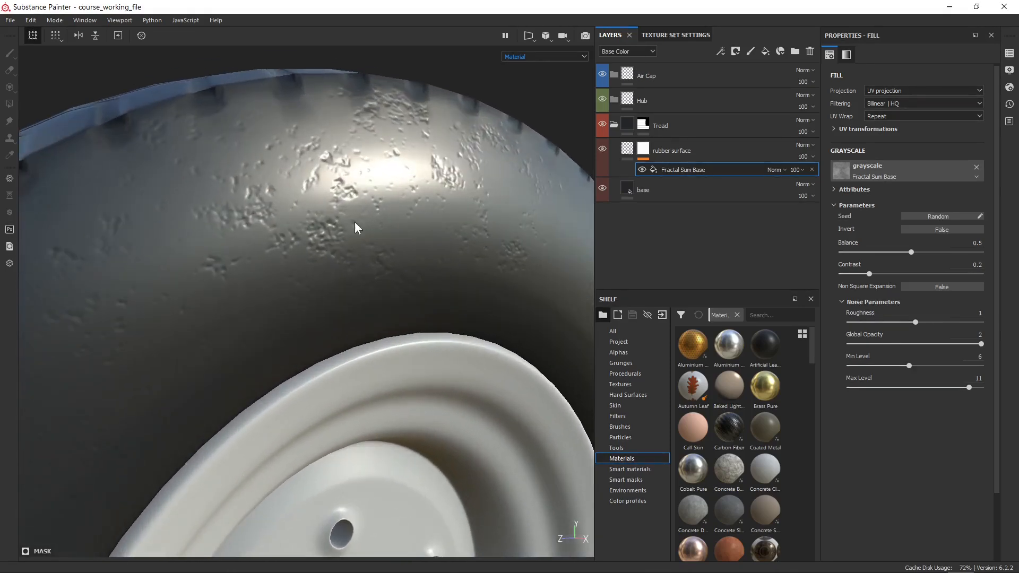
Step: Try a noise Max Level of 12 on the sidewall, and set it back to 11
left_click(983, 388)
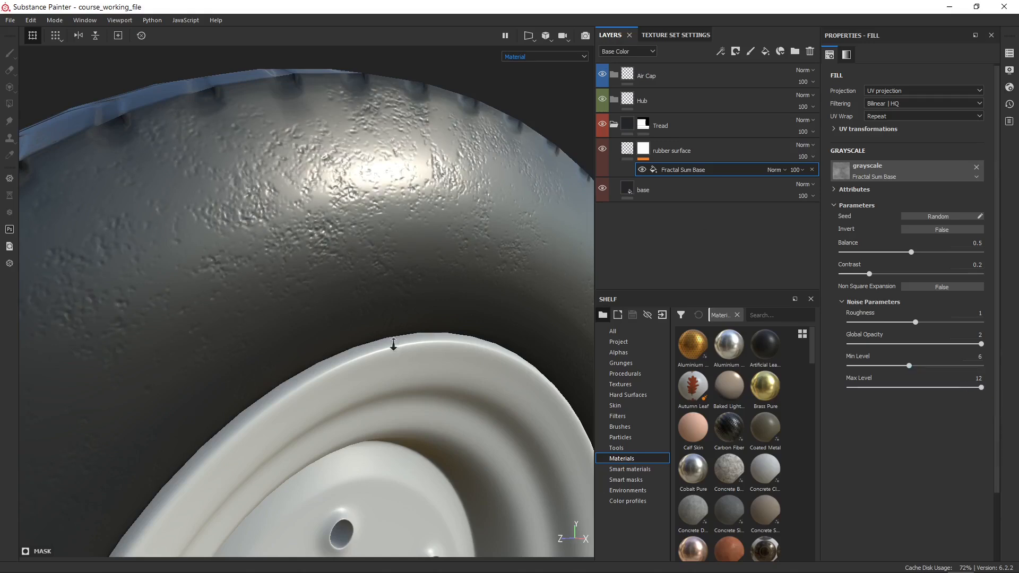
left_click_drag(393, 344, 413, 301, "alt")
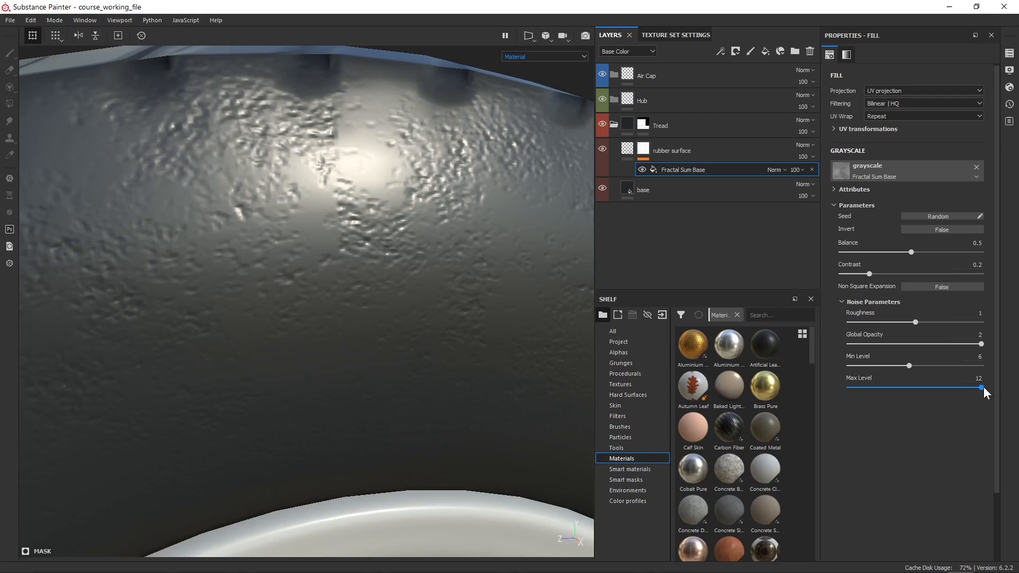
left_click_drag(983, 387, 969, 387)
left_click_drag(369, 229, 350, 164, "alt")
middle_click_drag(360, 273, 349, 234, "alt")
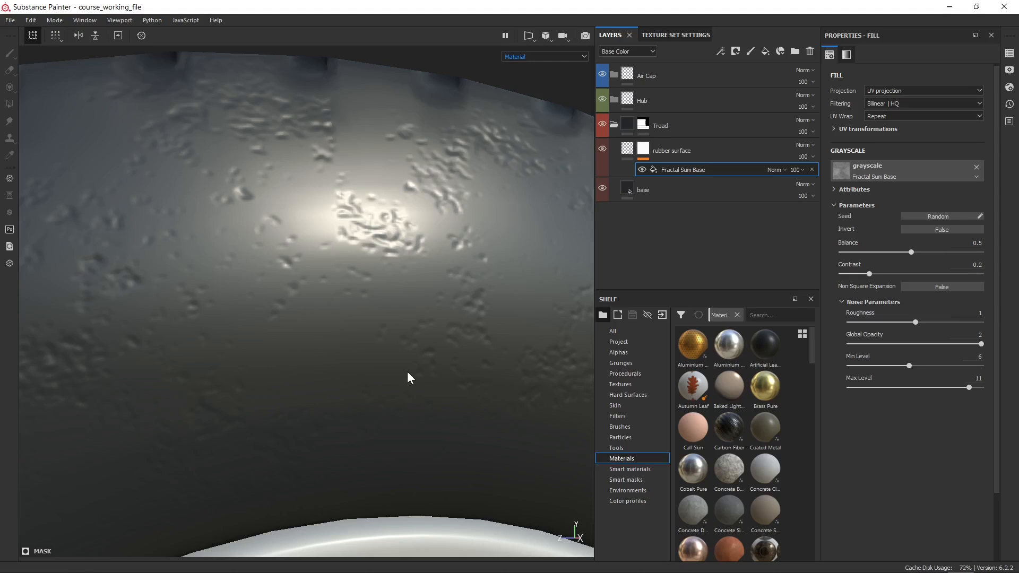
Step: Check the tire's UV layout in 2D and the sidewall in 3D, and set the fractal fill to Tri-planar projection
key("F3")
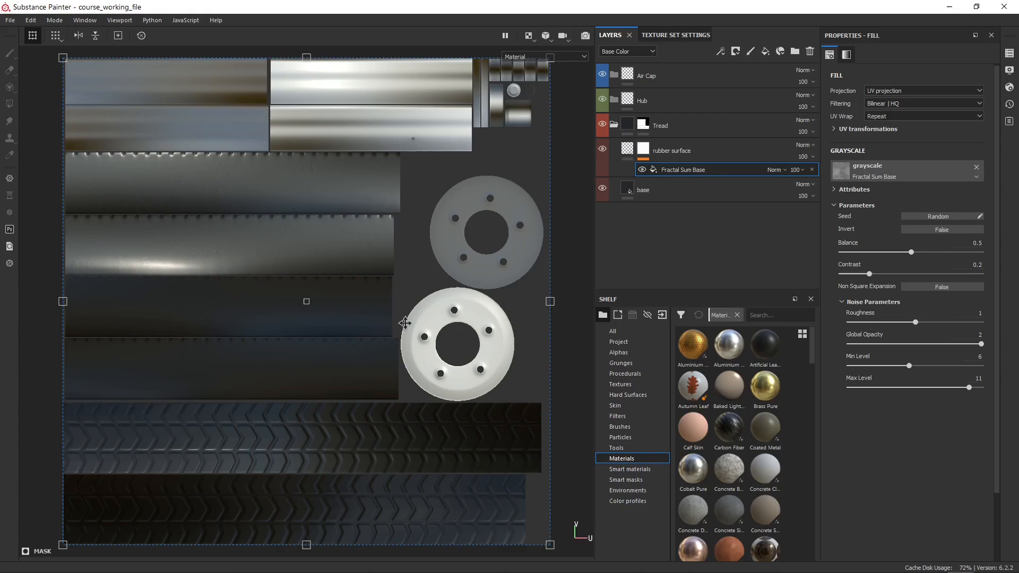
key("F2")
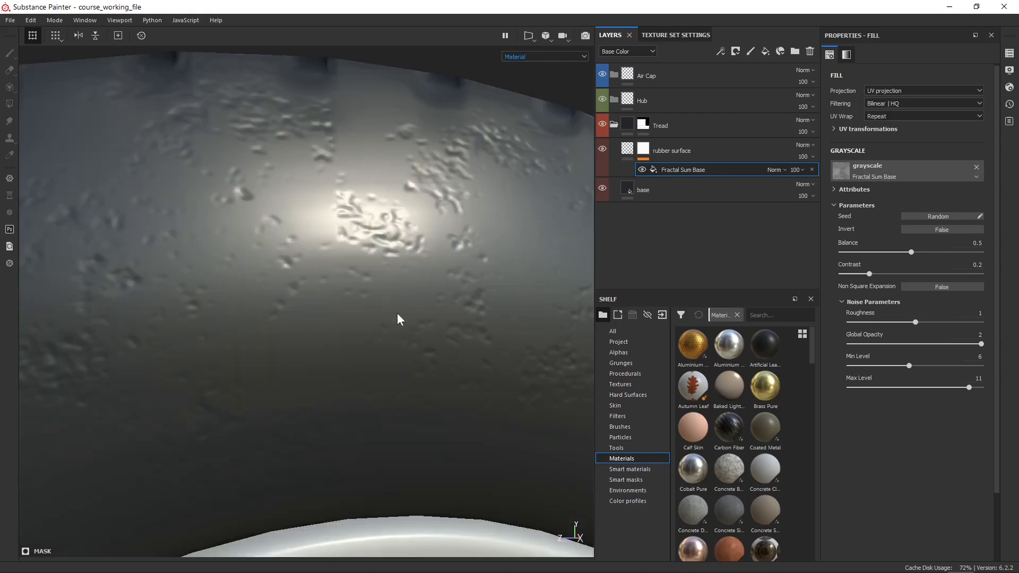
left_click_drag(398, 318, 371, 182, "alt")
right_click_drag(371, 182, 412, 264, "shift")
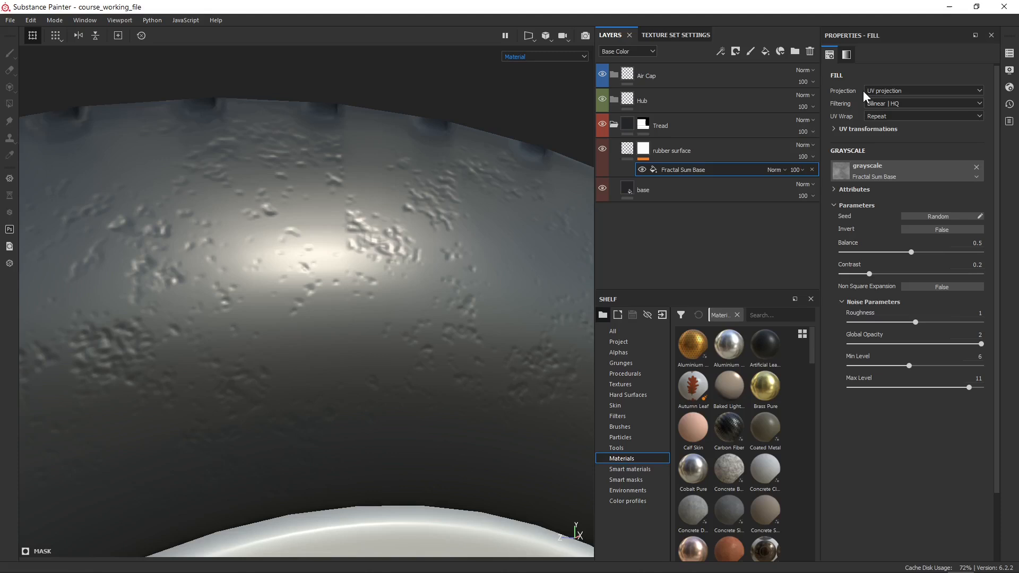
left_click(926, 91)
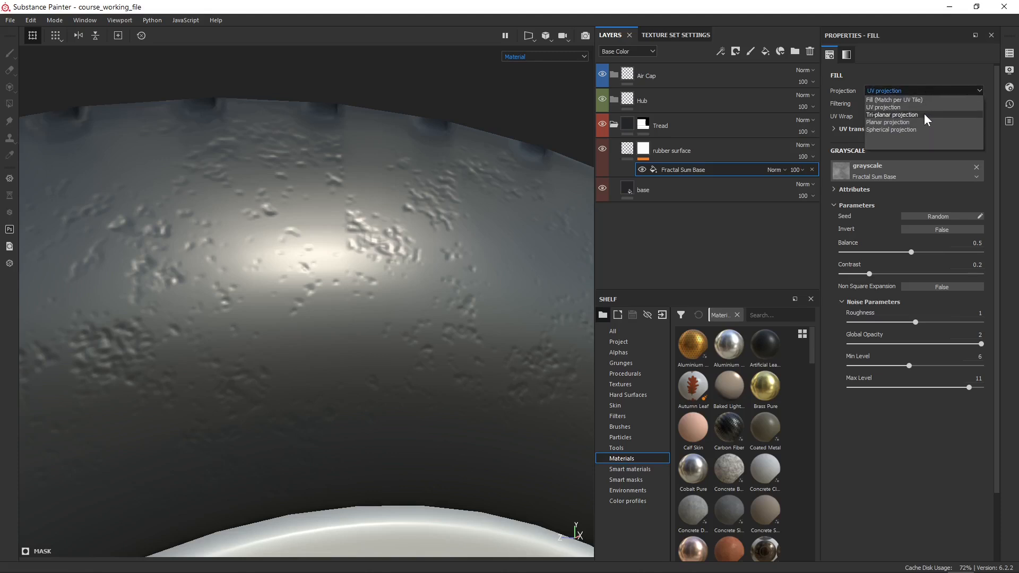
left_click(924, 114)
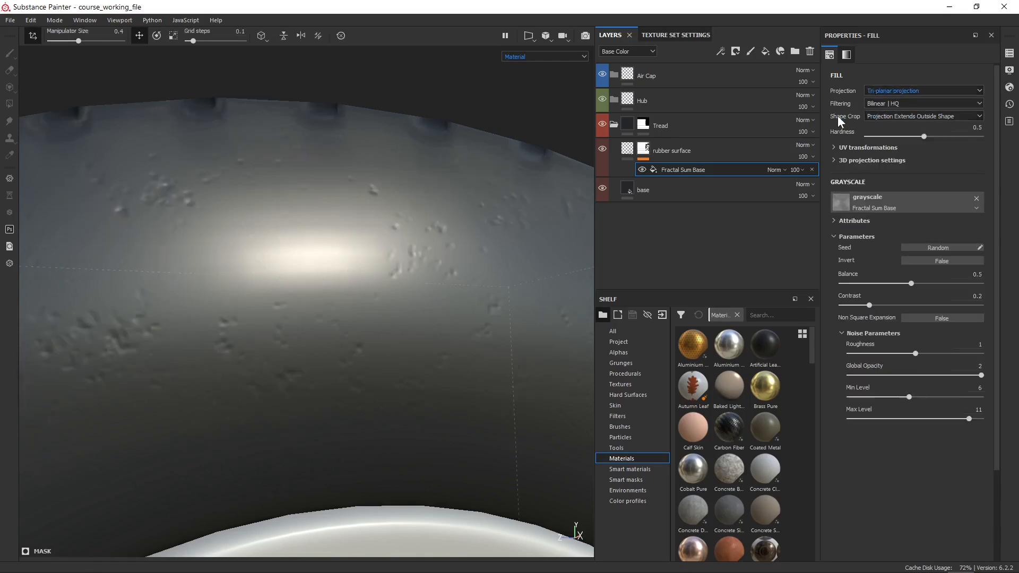
Step: Examine the tri-planar bumps around the tire from several angles and distances under changed lighting
scroll(407, 216, "down", 2)
scroll(407, 216, "down", 5)
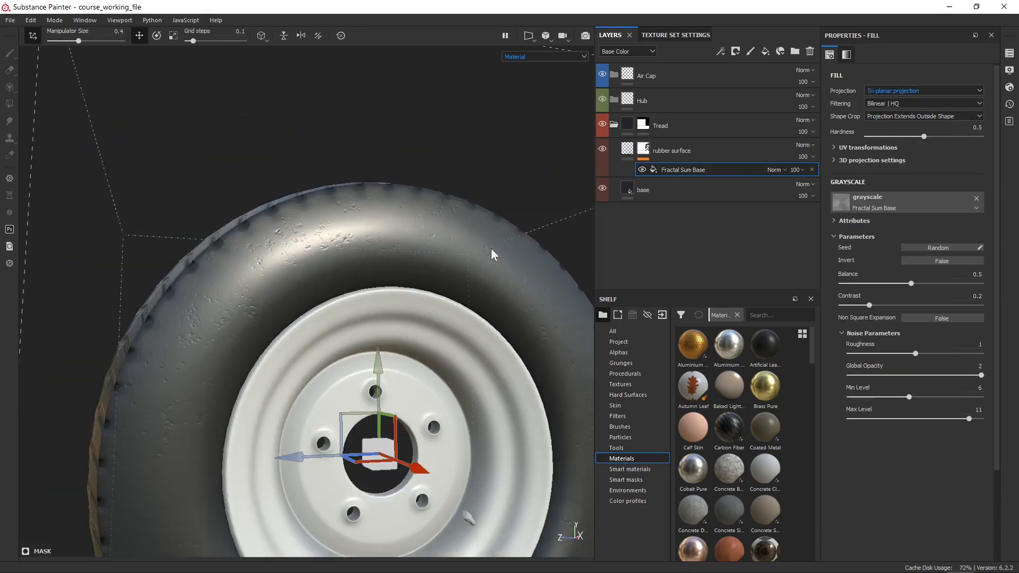
left_click_drag(504, 173, 448, 223, "alt")
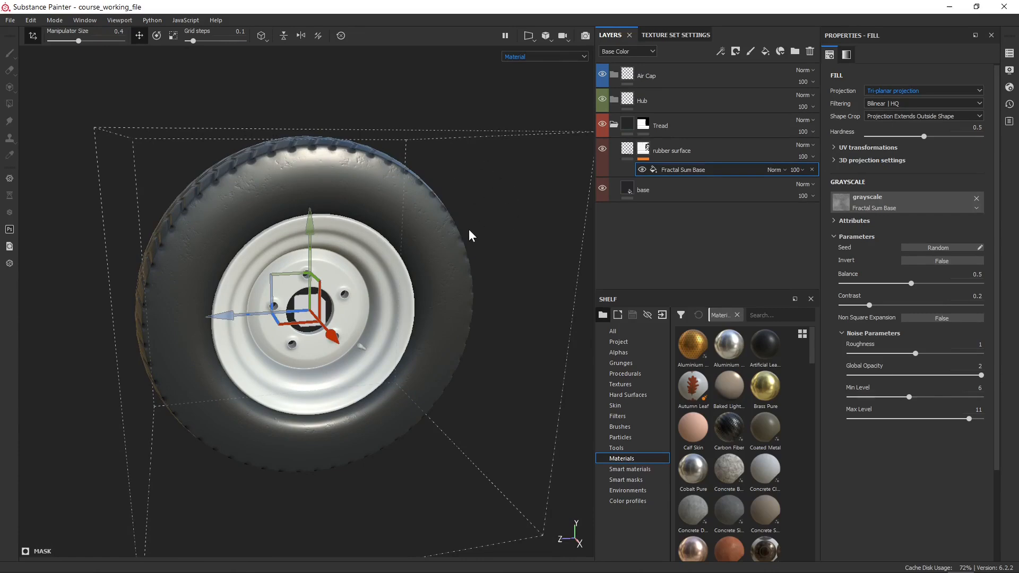
scroll(325, 113, "up", 5)
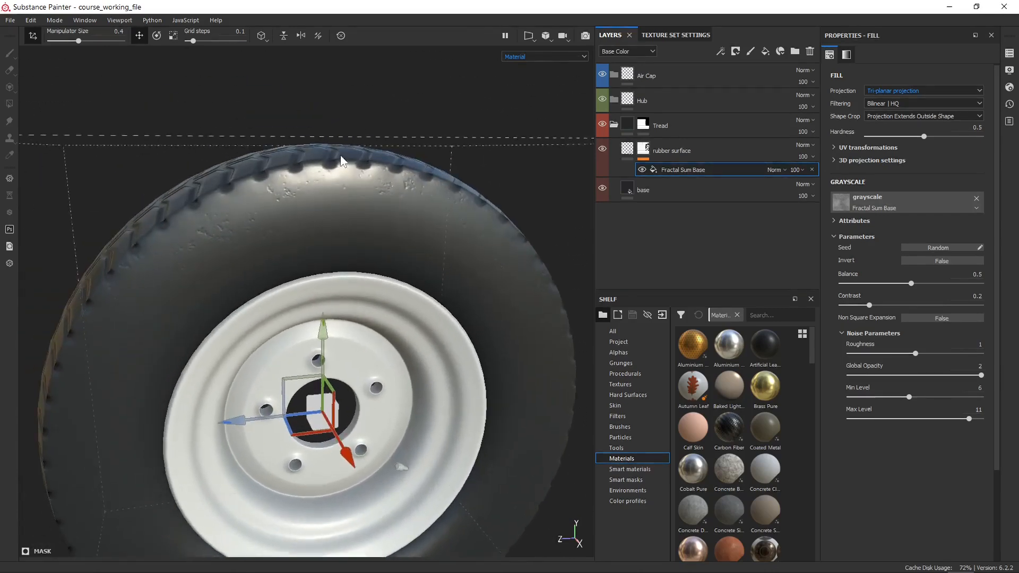
left_click_drag(392, 304, 387, 282, "alt")
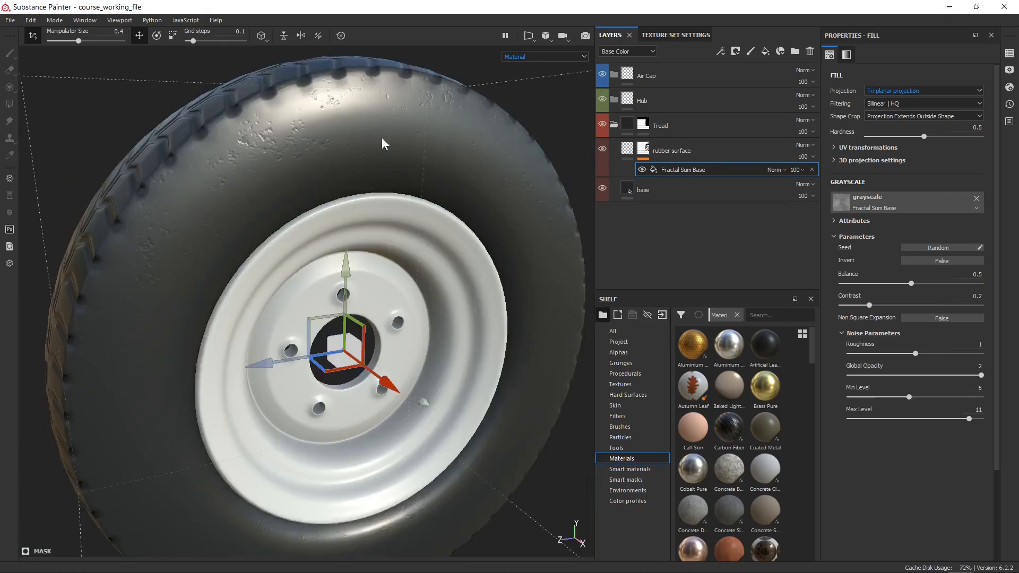
right_click_drag(493, 267, 475, 158, "alt")
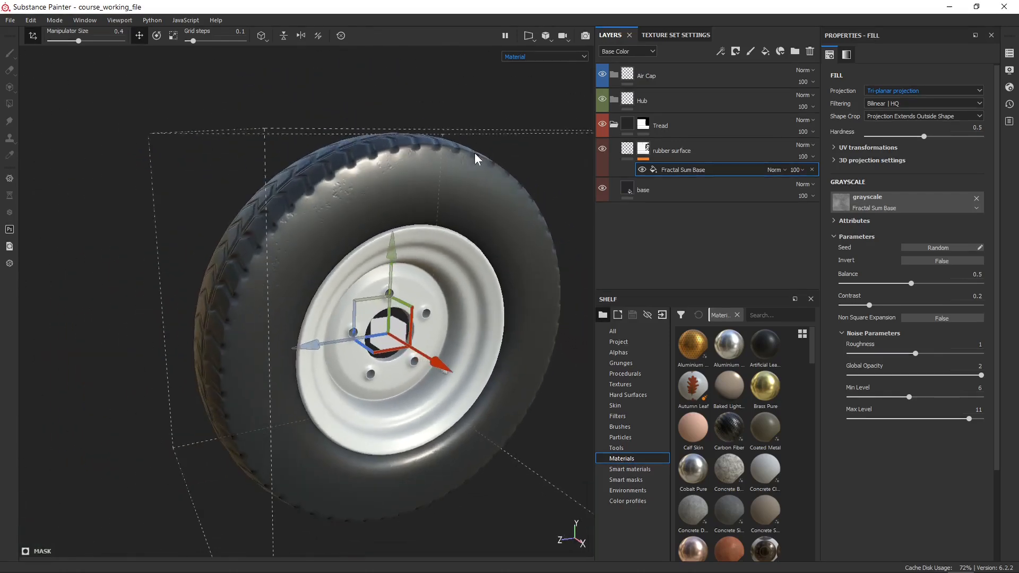
middle_click_drag(475, 181, 437, 139, "alt")
left_click_drag(437, 139, 435, 129, "alt")
right_click_drag(435, 129, 448, 154, "shift")
mouse_move(447, 155)
left_mouse_down("alt")
mouse_move(479, 101)
mouse_move(467, 153)
left_mouse_up("alt")
middle_click_drag(468, 153, 455, 179, "alt")
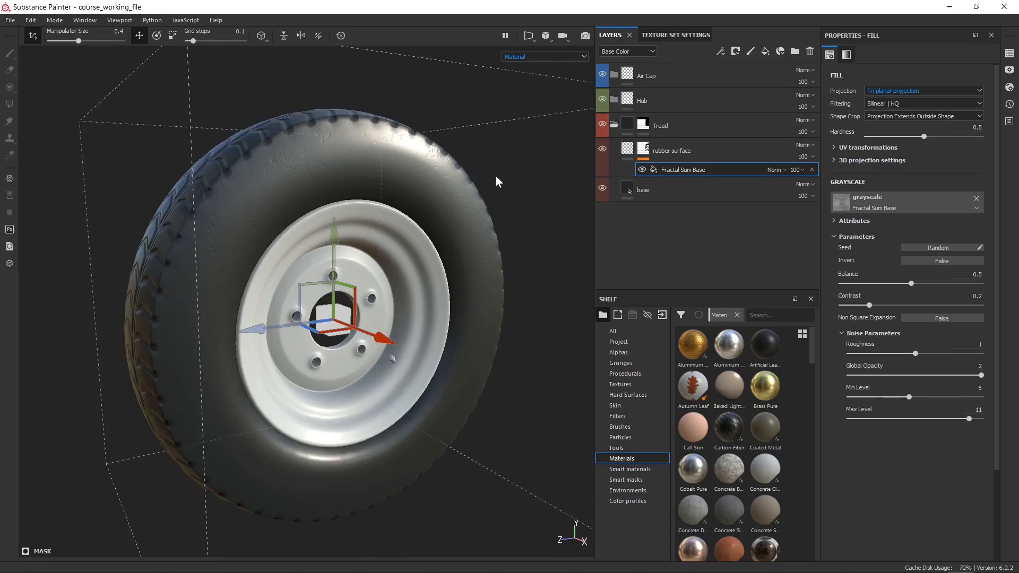
right_click_drag(496, 181, 471, 189, "shift")
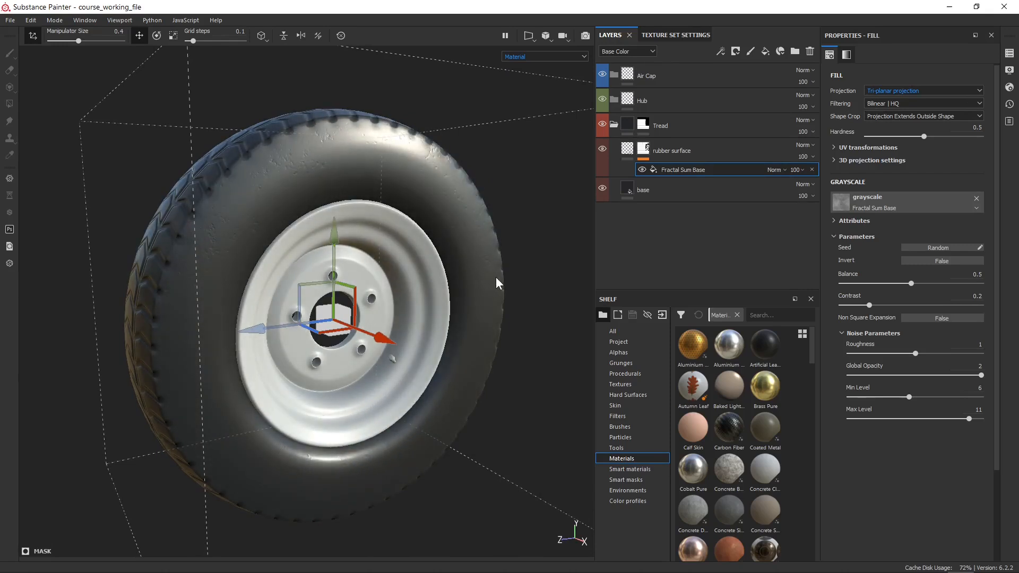
Step: Add a fill layer above rubber surface in the Tread folder and name it roughness
left_click(746, 151)
left_click(767, 51)
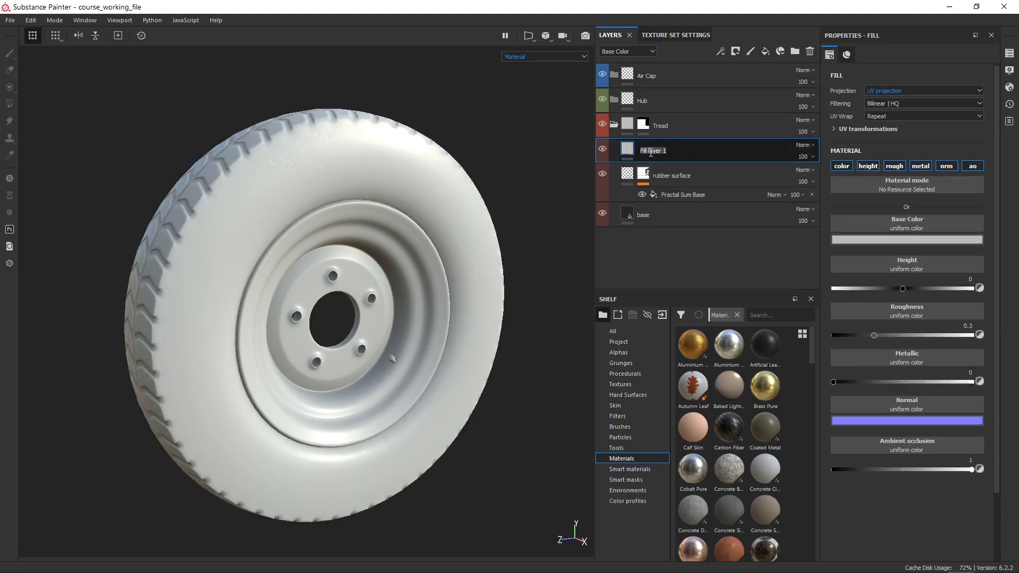
type("ru")
key("BackSpace")
type("oughness")
key("Return")
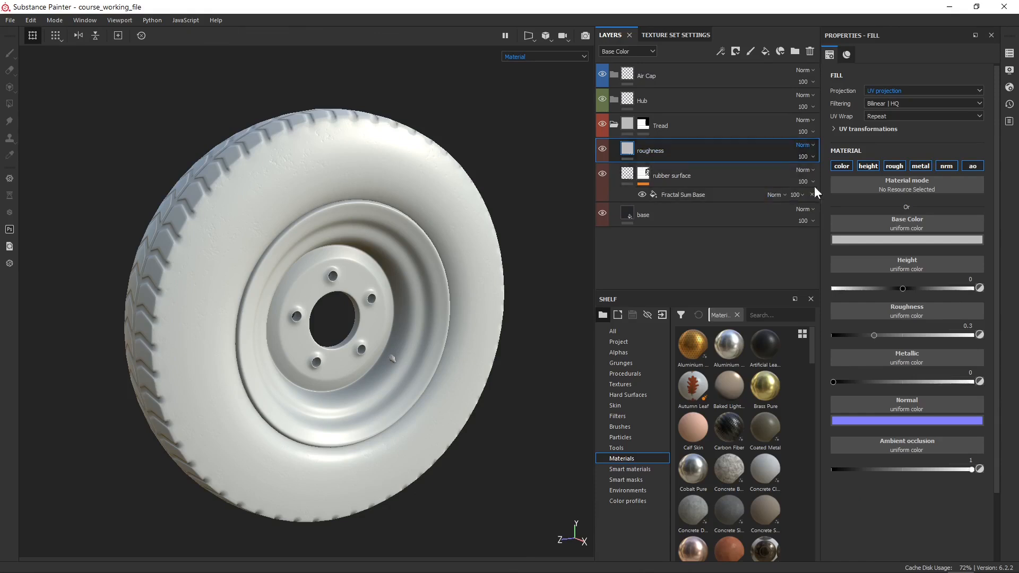
Step: Disable the color, height, metal, normal and ambient occlusion channels of the roughness layer, keeping only rough active
left_click(840, 167)
left_click(866, 165)
left_click(920, 166)
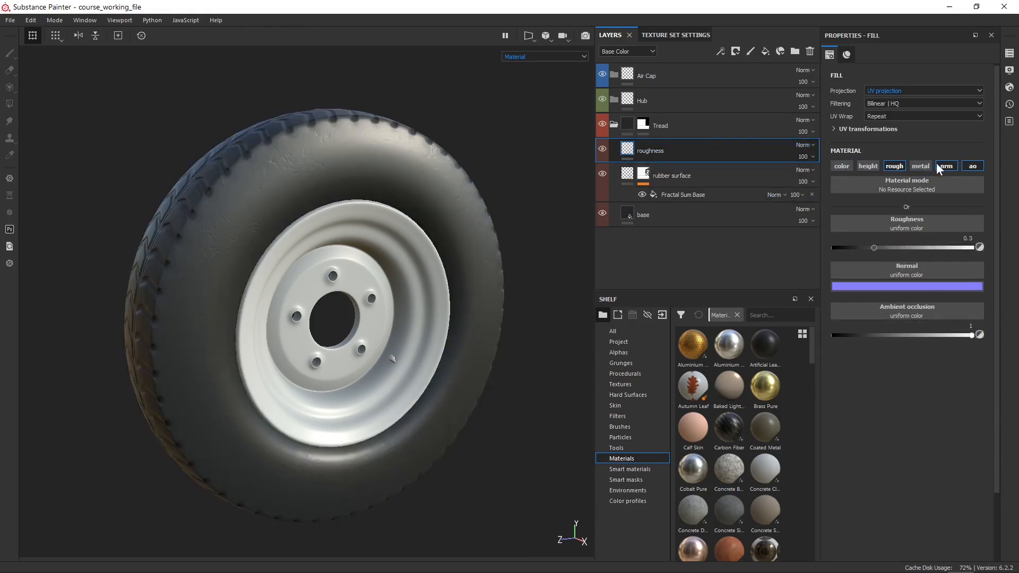
left_click(947, 166)
left_click(969, 166)
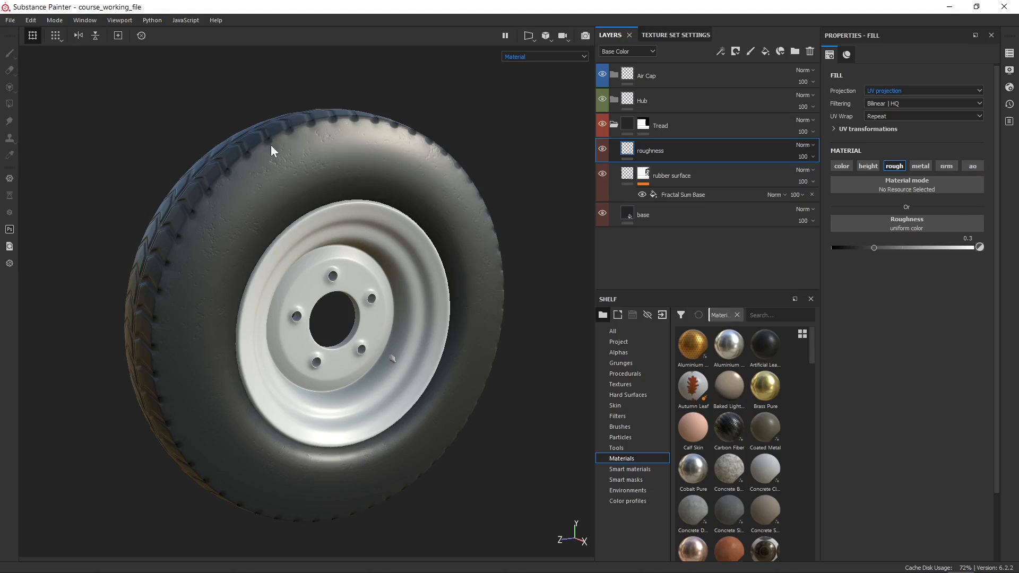
Step: Set the roughness layer's Roughness value to 0.75 and check the tire's surface
right_click_drag(273, 149, 409, 361, "alt")
middle_click_drag(485, 320, 438, 291, "alt")
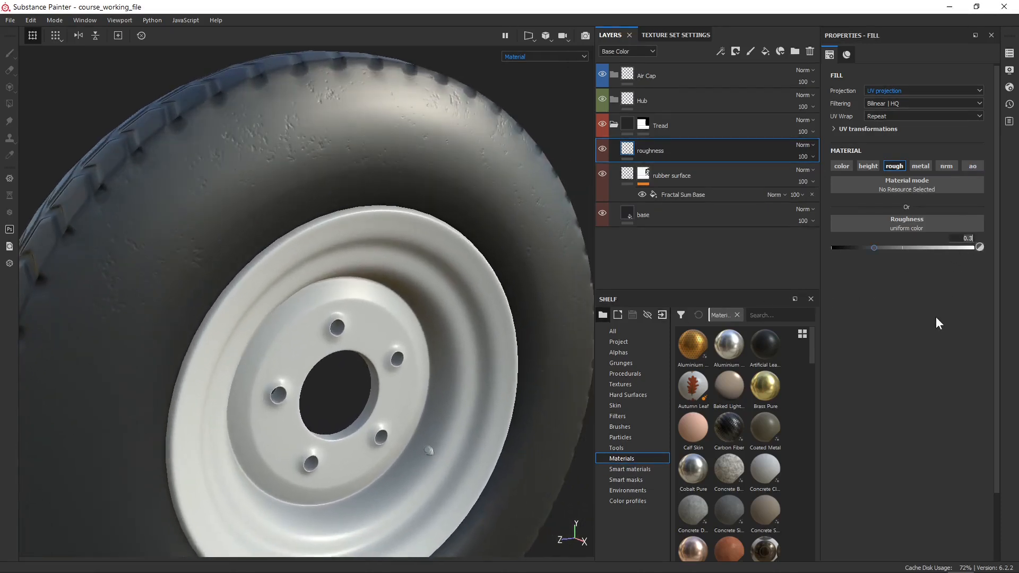
type("0.75")
key("Return")
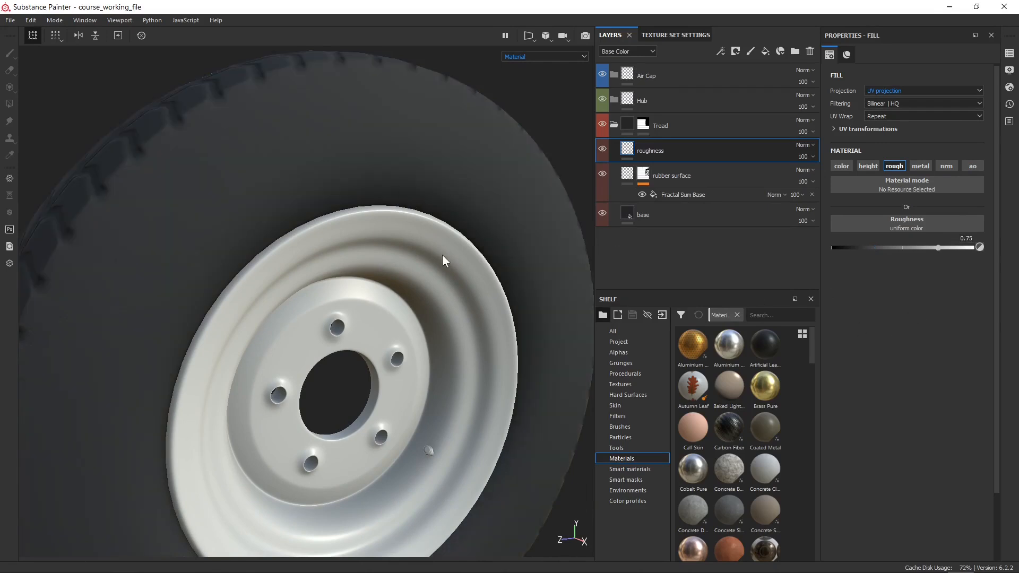
left_click_drag(446, 261, 385, 121, "alt")
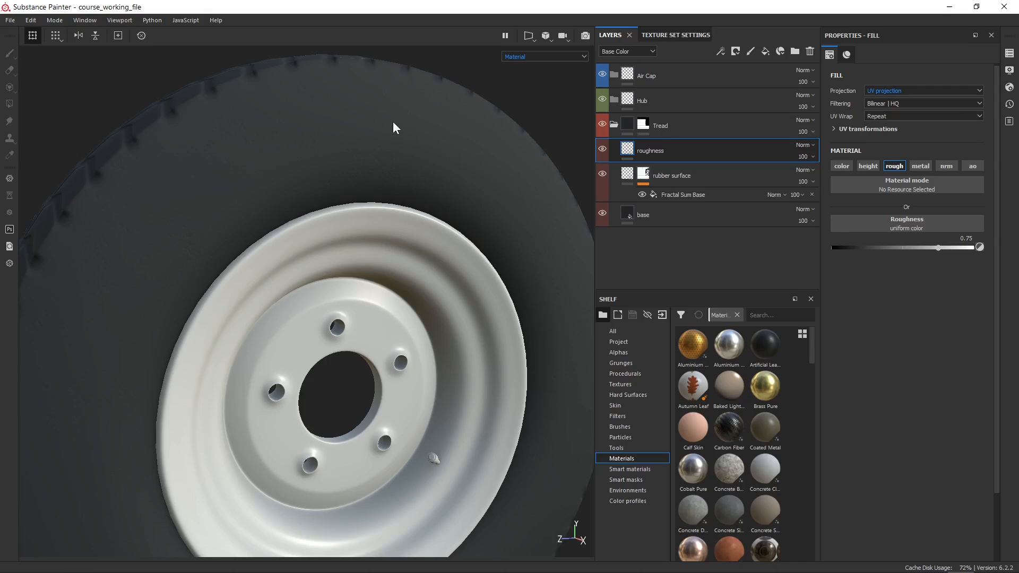
Step: Add a black mask to the roughness layer and put a fill effect in that mask
right_click(698, 146)
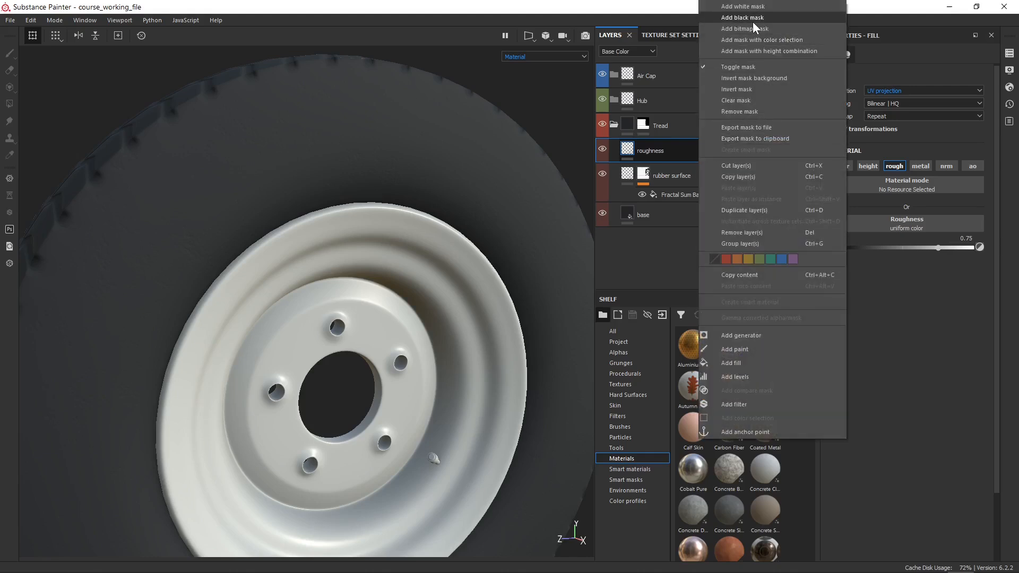
left_click(753, 19)
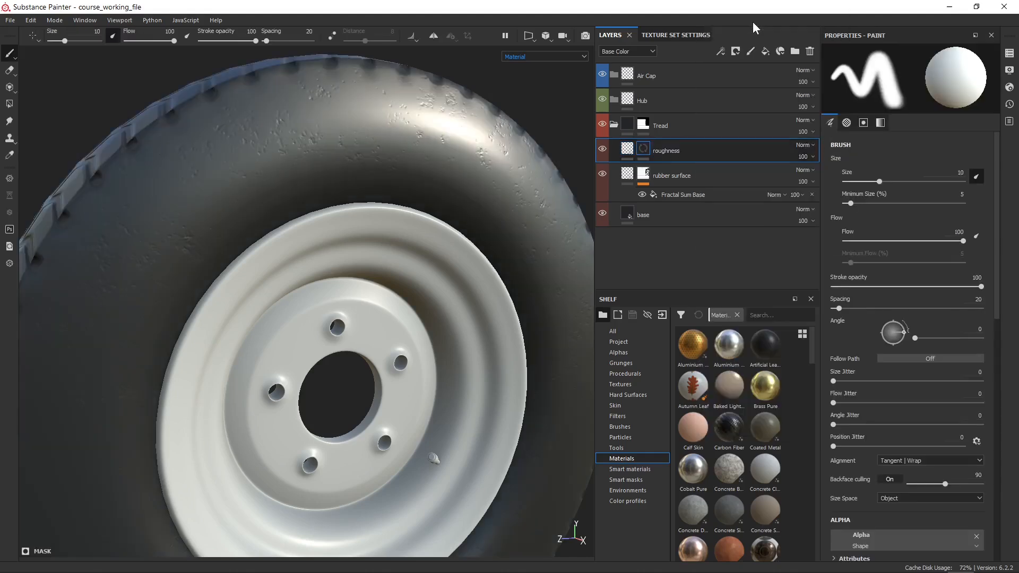
right_click(644, 149)
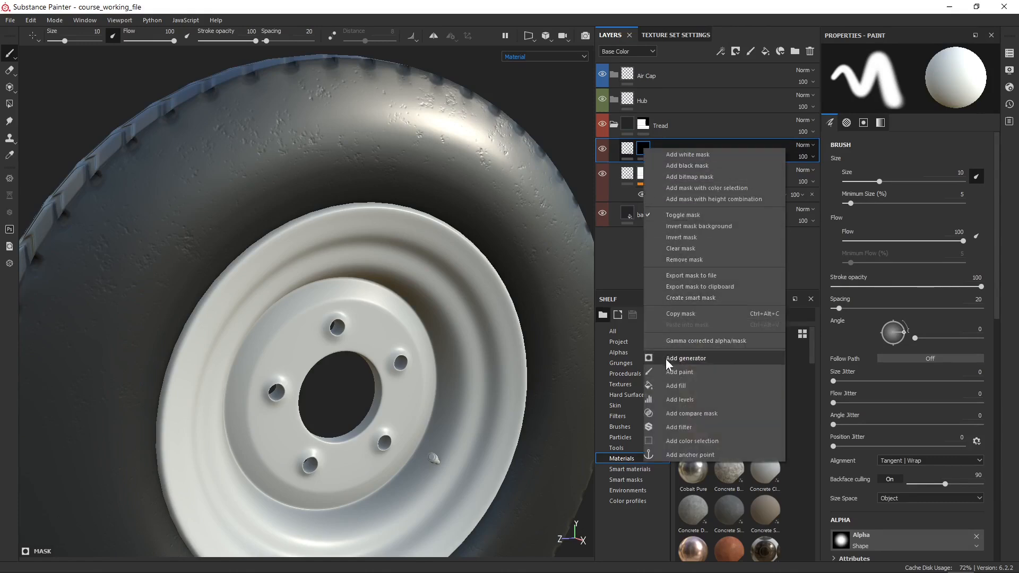
left_click(670, 386)
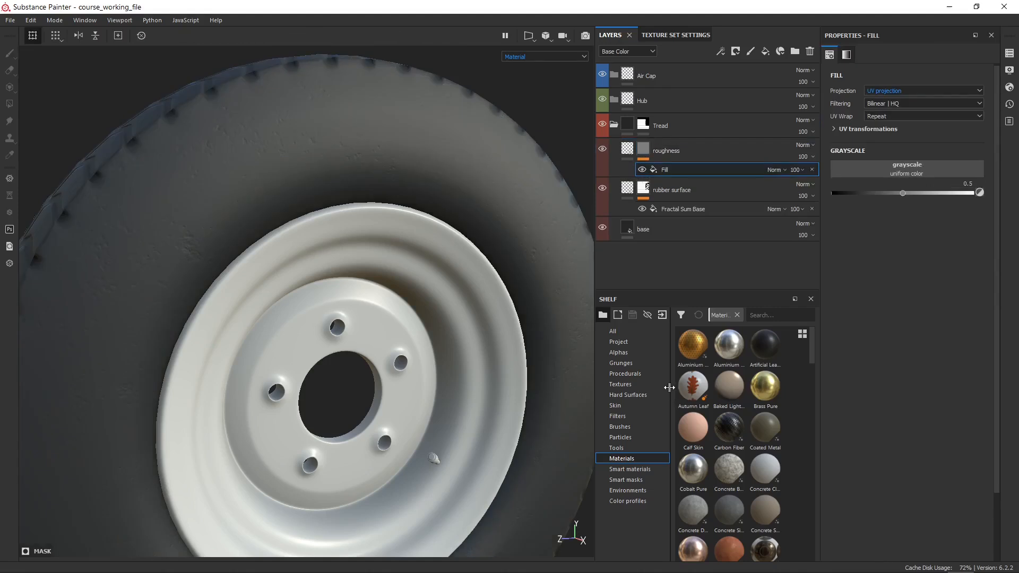
Step: Search the grayscale resources for "grunge leak dirt" and assign Grunge Leak Dirty to the roughness mask's fill
left_click(888, 170)
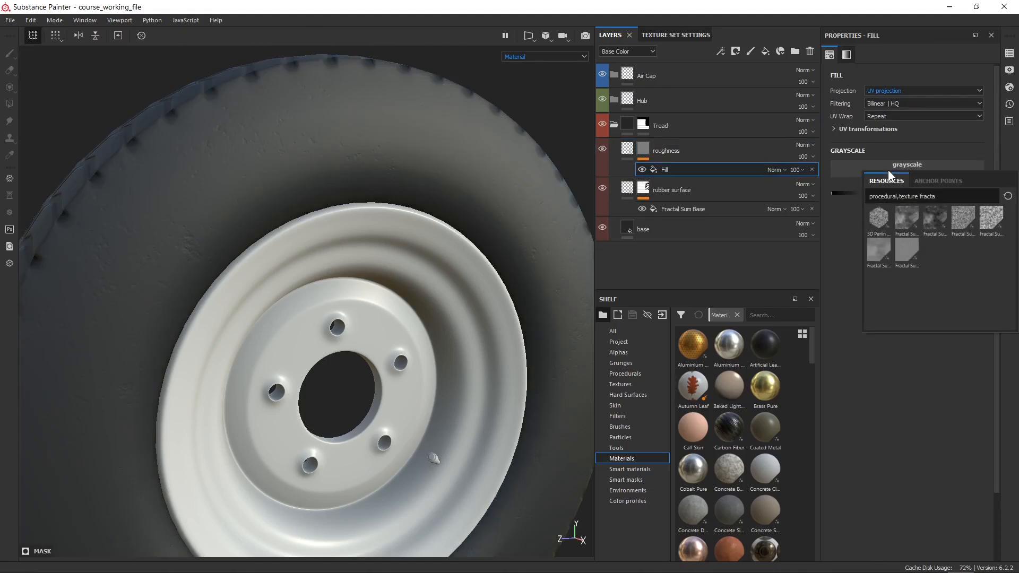
key("BackSpace")
key("BackSpace")
key("BackSpace")
key("BackSpace")
key("BackSpace")
key("BackSpace")
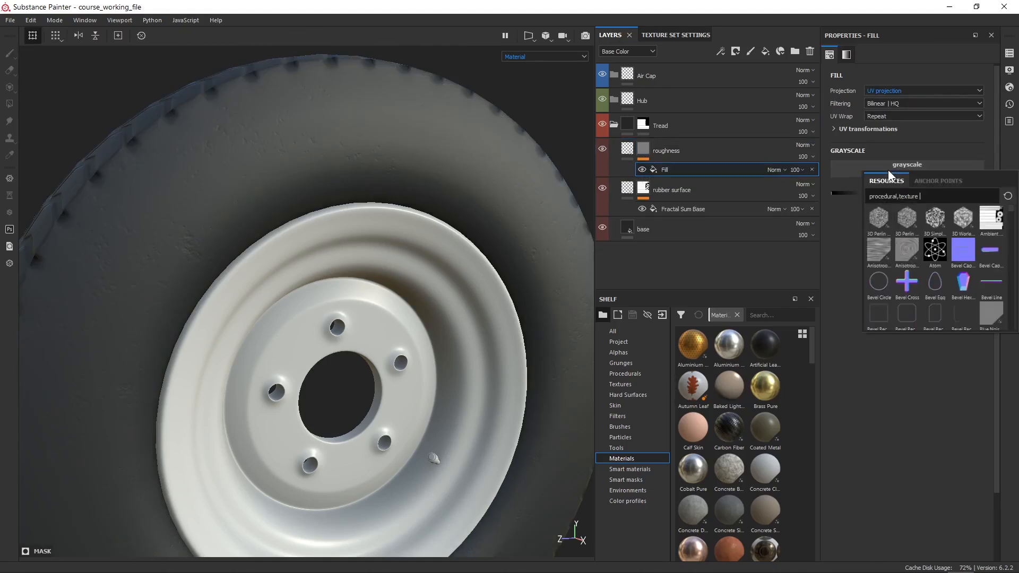
type("grunge")
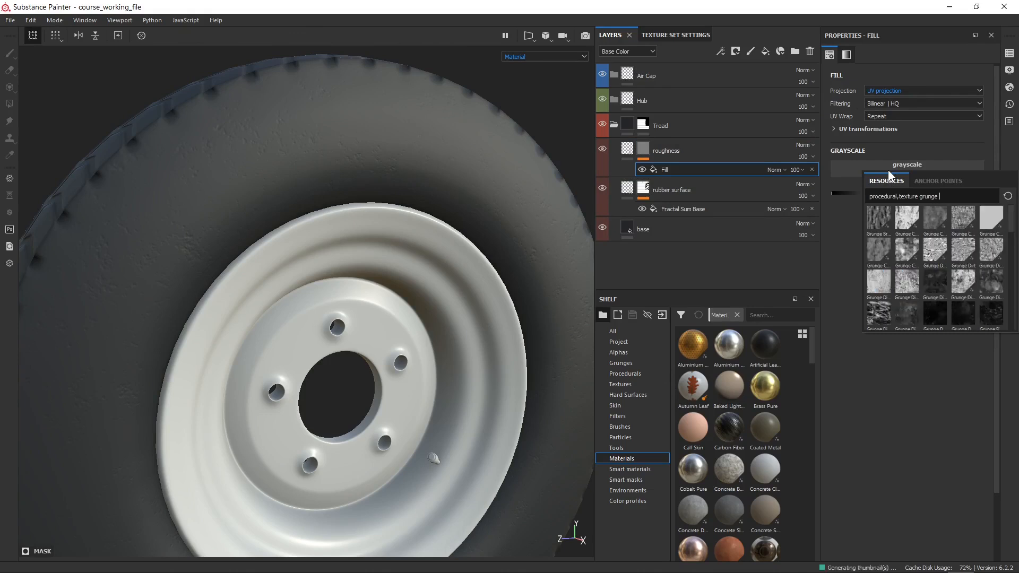
type(" lea")
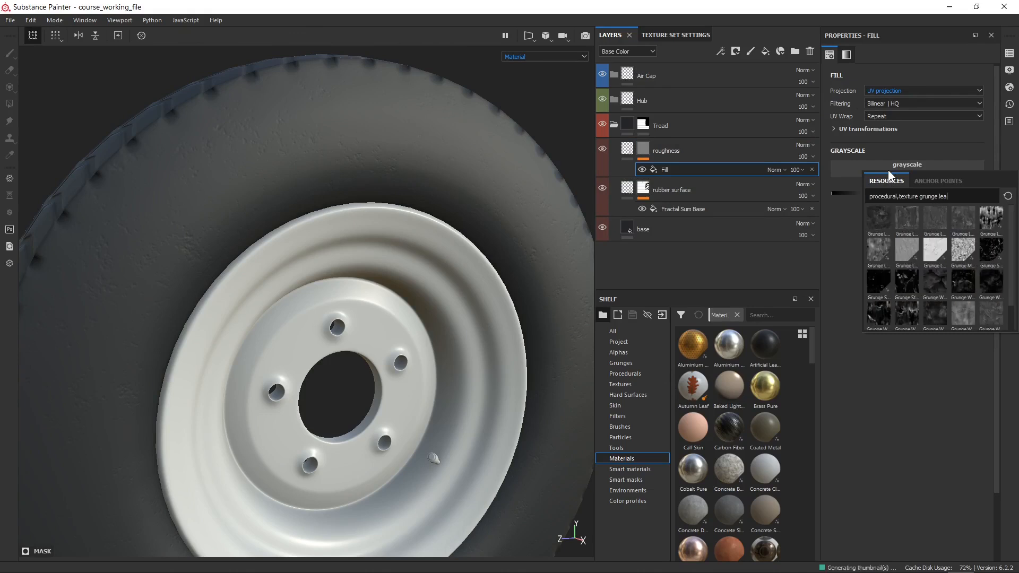
type("k dirt")
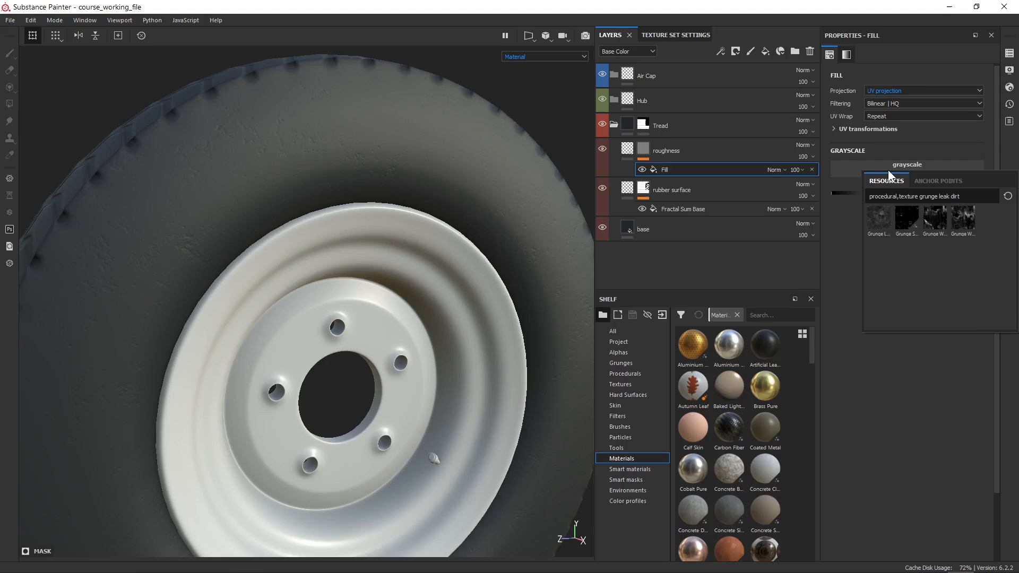
mouse_move(882, 226)
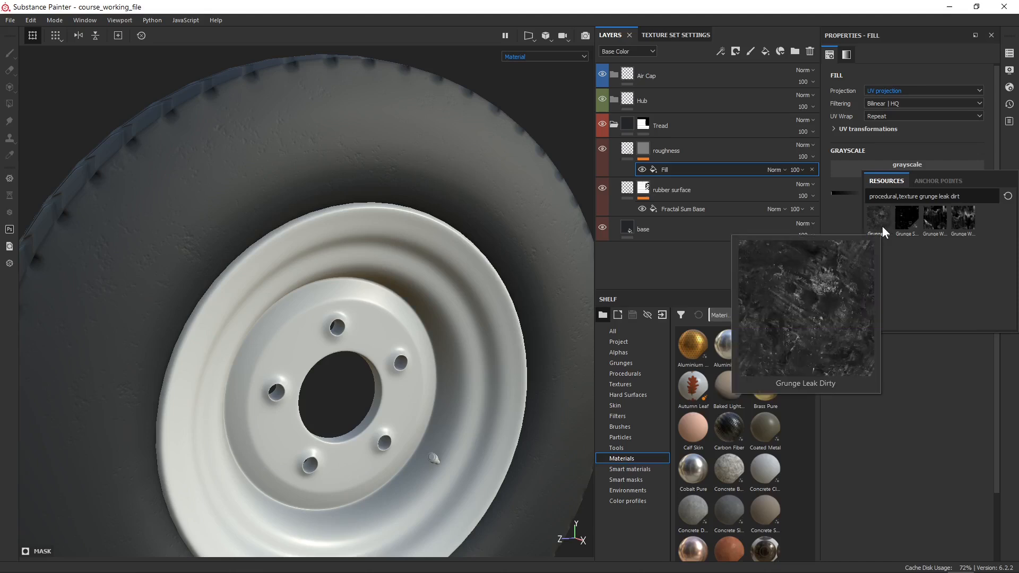
left_click(882, 226)
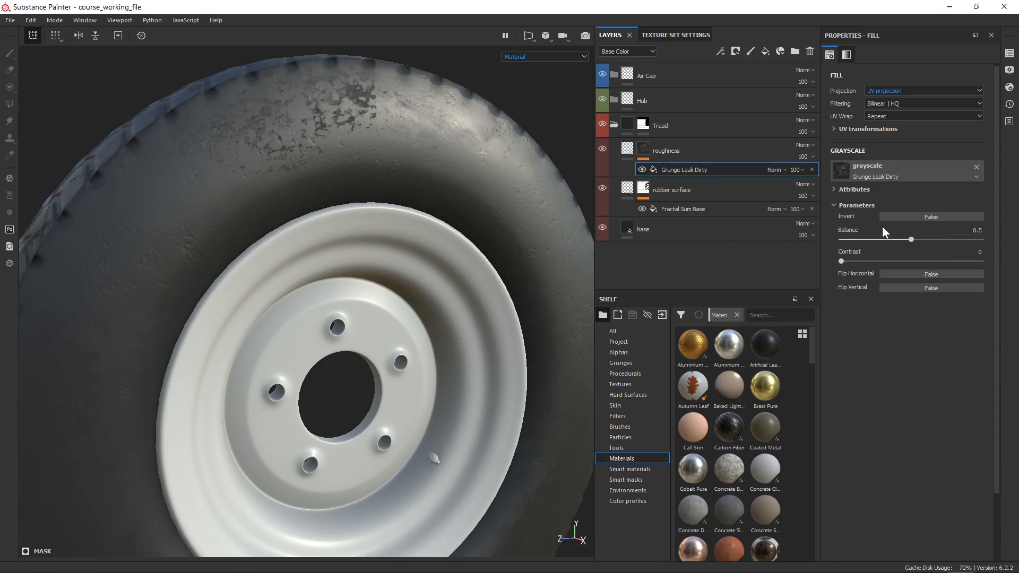
Step: Examine the grunge-masked roughness around the tire from several angles and under changed lighting
left_click_drag(463, 244, 456, 179, "alt")
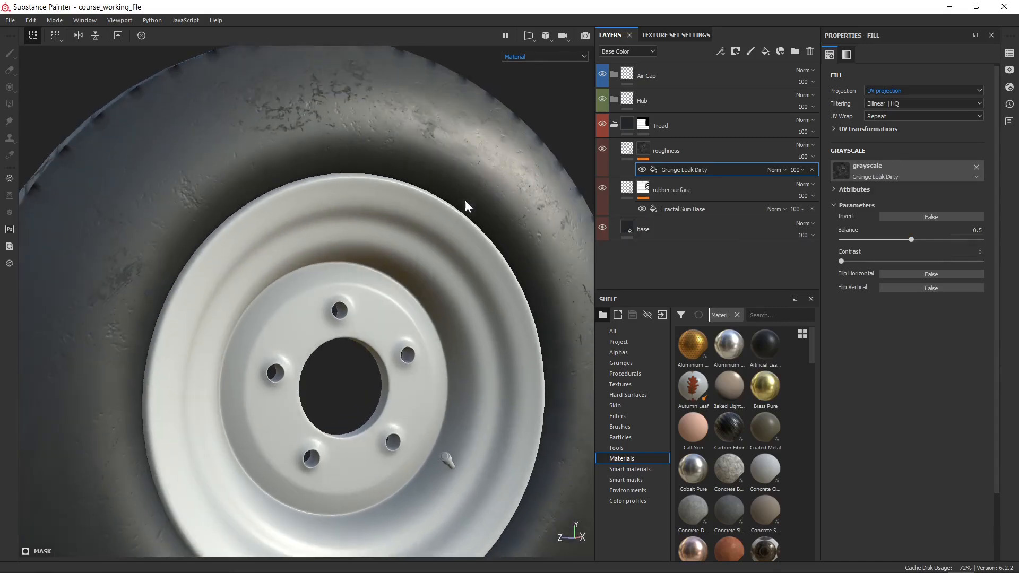
mouse_move(465, 202)
right_mouse_down("shift")
mouse_move(478, 210)
mouse_move(467, 215)
right_mouse_up("shift")
scroll(457, 212, "down", 3)
left_click_drag(448, 170, 475, 189, "alt")
right_click_drag(478, 215, 455, 223, "shift")
left_click_drag(455, 224, 537, 282, "alt")
right_click_drag(536, 282, 516, 287, "shift")
left_click_drag(517, 287, 419, 255, "alt")
right_click_drag(418, 255, 475, 278, "shift")
mouse_move(475, 278)
left_mouse_down("alt")
mouse_move(414, 212)
mouse_move(439, 243)
left_mouse_up("alt")
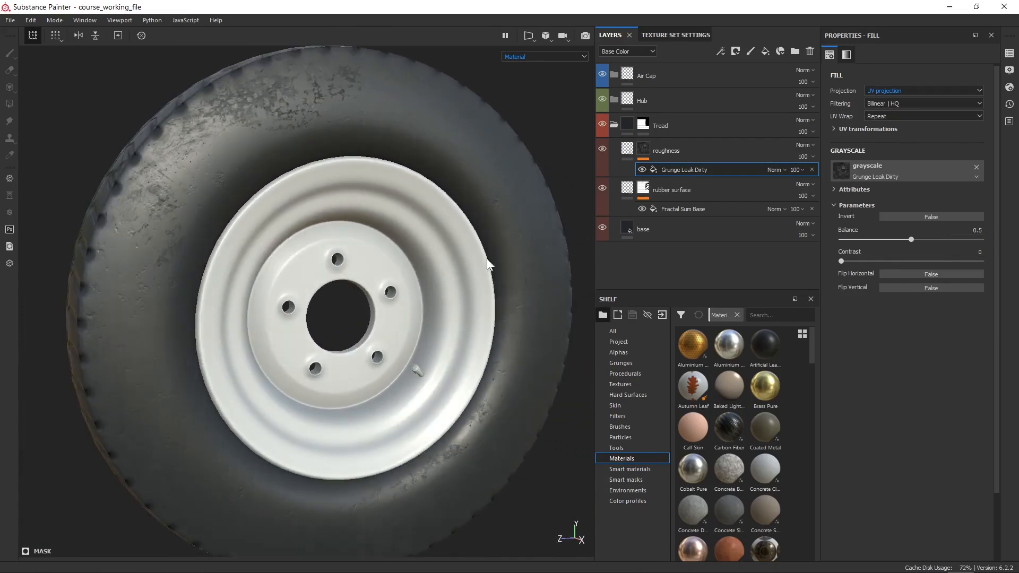
Step: Try a Balance of 0.81 and a higher Contrast on the Grunge Leak Dirty mask, undoing each change
left_click_drag(911, 239, 955, 254)
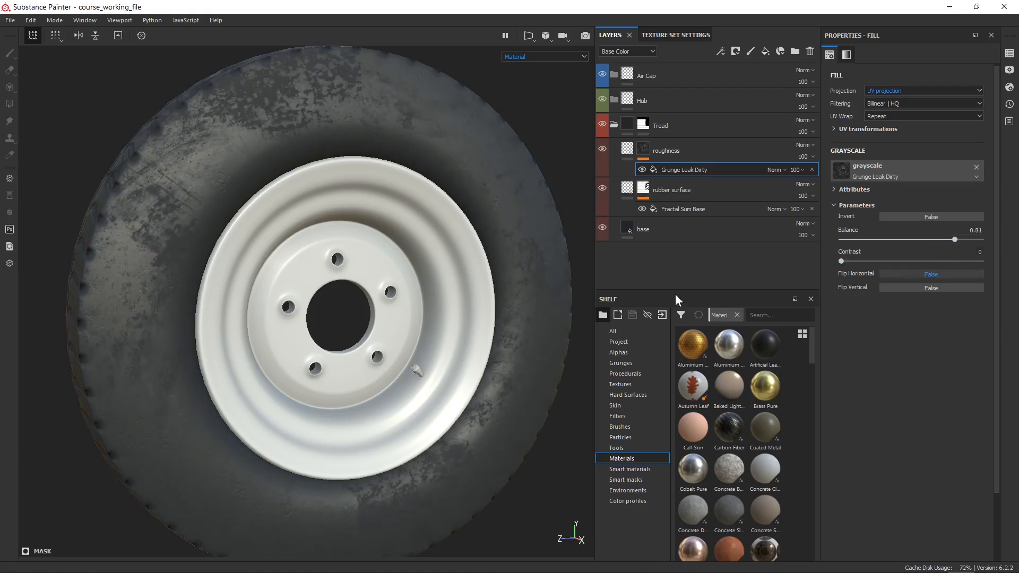
left_click_drag(531, 276, 445, 269, "alt")
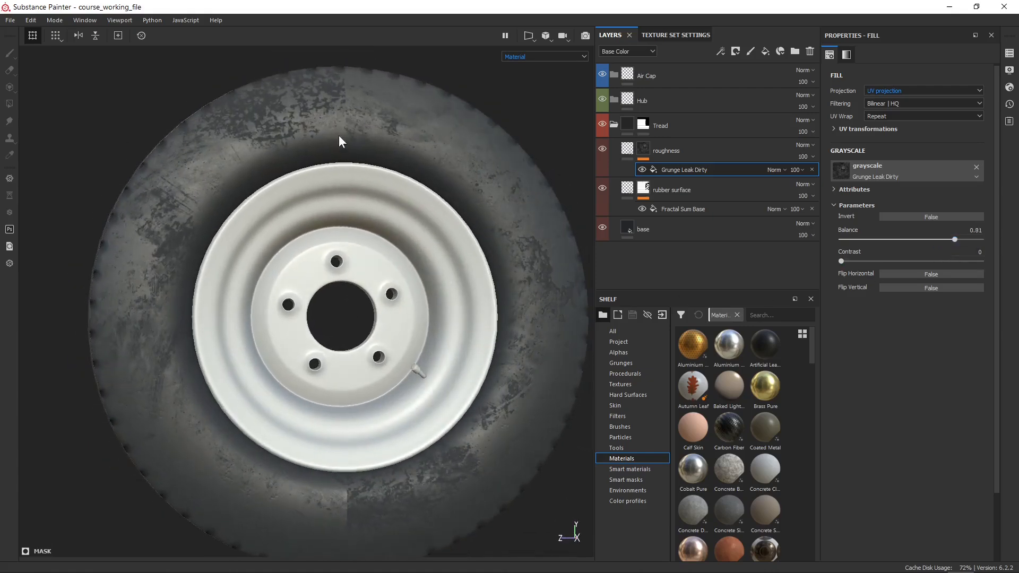
key("ctrl+z")
left_click_drag(847, 263, 959, 261)
key("ctrl+z")
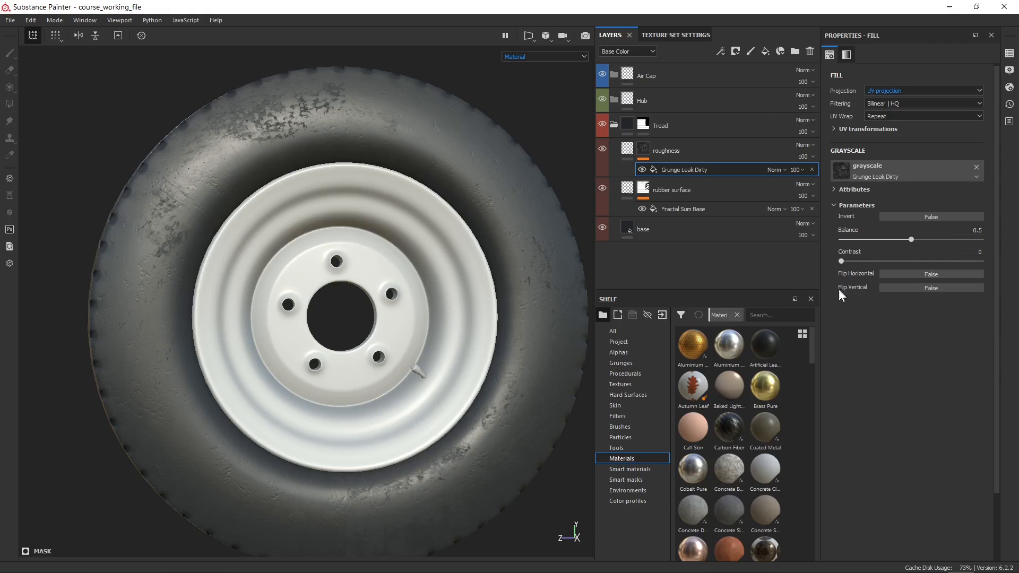
Step: Try a UV scale of 38.6 for the Grunge Leak Dirty fill, inspect the tire's upper sidewall and undo the scale change
left_click(849, 129)
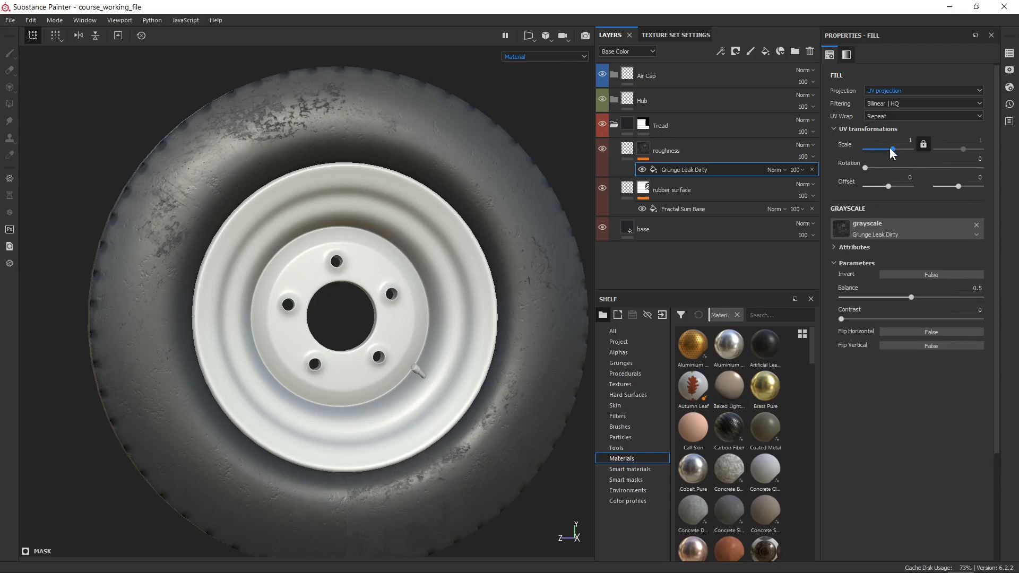
left_click_drag(893, 148, 902, 150)
right_click_drag(276, 96, 423, 353, "alt")
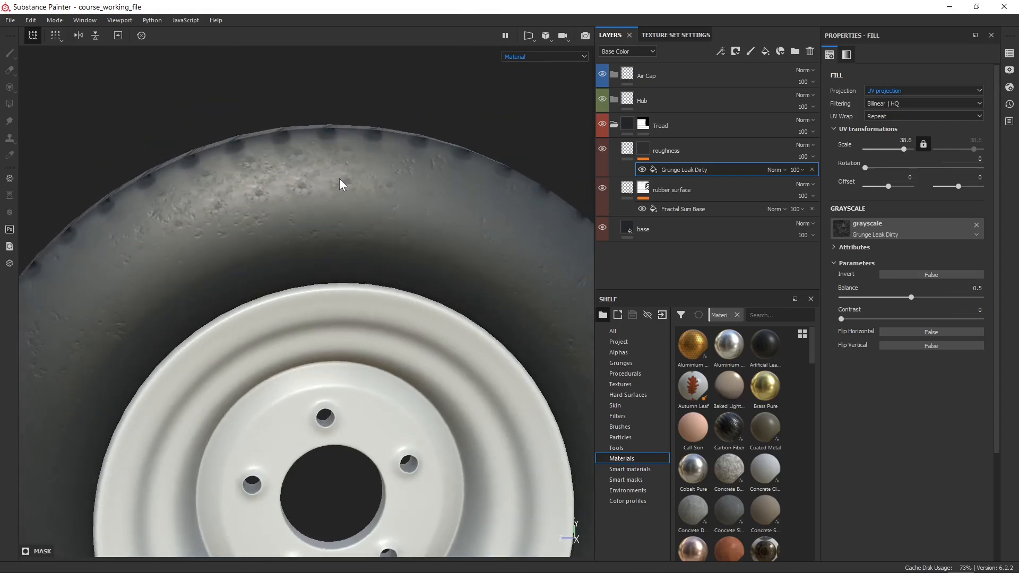
right_click_drag(339, 185, 398, 318, "alt")
left_click_drag(398, 318, 392, 299, "alt")
middle_click_drag(392, 299, 389, 284, "alt")
key("ctrl+z")
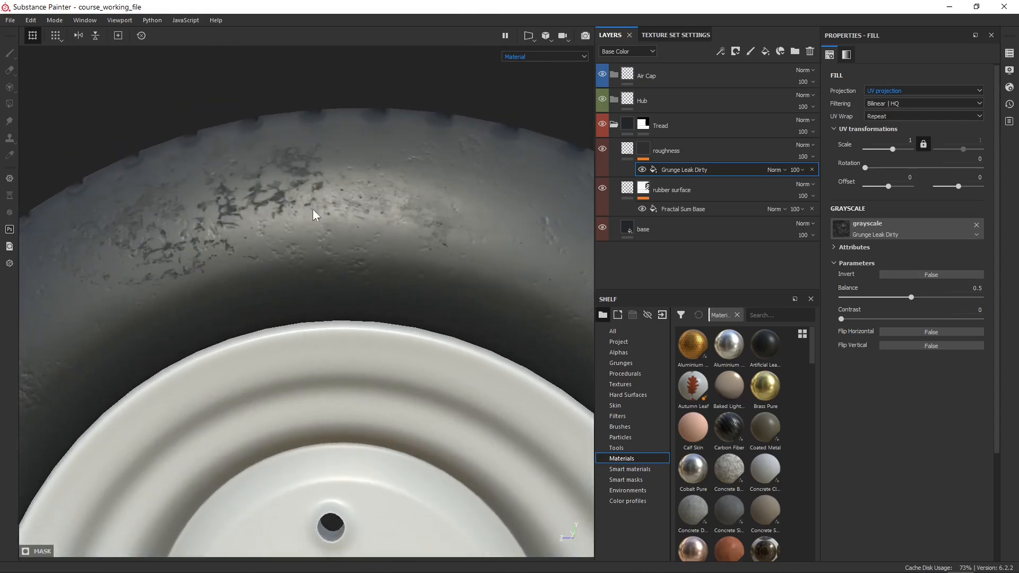
Step: Try a different UV rotation for the Grunge Leak Dirty fill, undo it and inspect the grunge pattern up close
left_click_drag(313, 214, 295, 230, "alt")
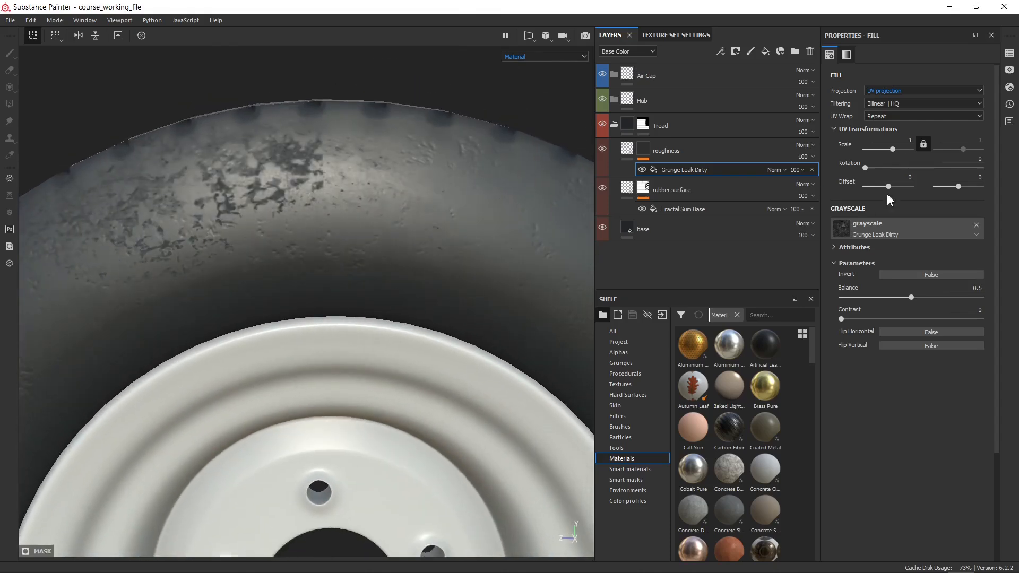
left_click_drag(865, 168, 891, 186)
key("ctrl+z")
right_click_drag(309, 151, 409, 393, "alt")
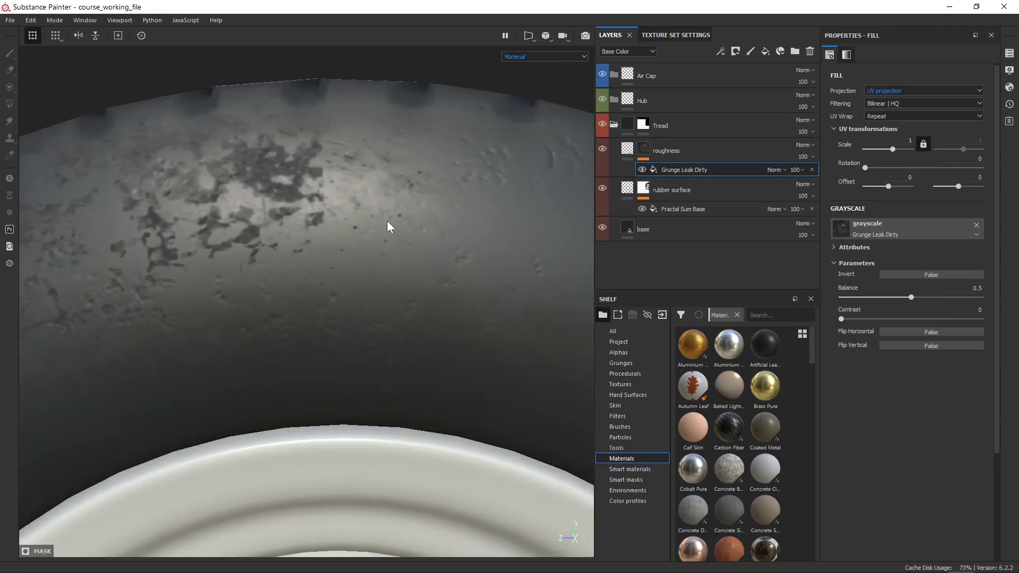
left_click_drag(406, 319, 385, 245, "alt")
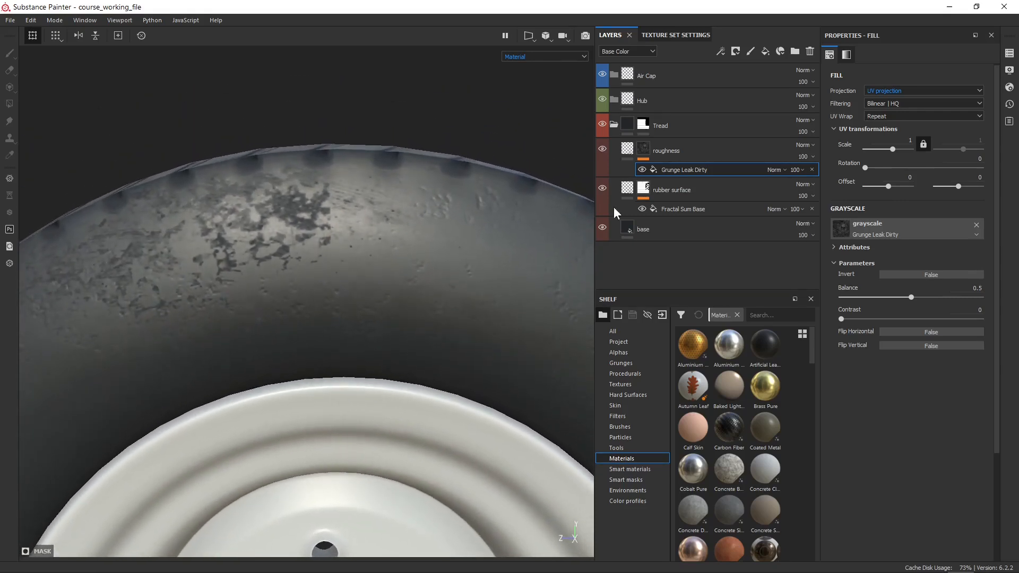
Step: Switch the Grunge Leak Dirty fill to tri-planar projection and check the pattern across the whole wheel
left_click(930, 90)
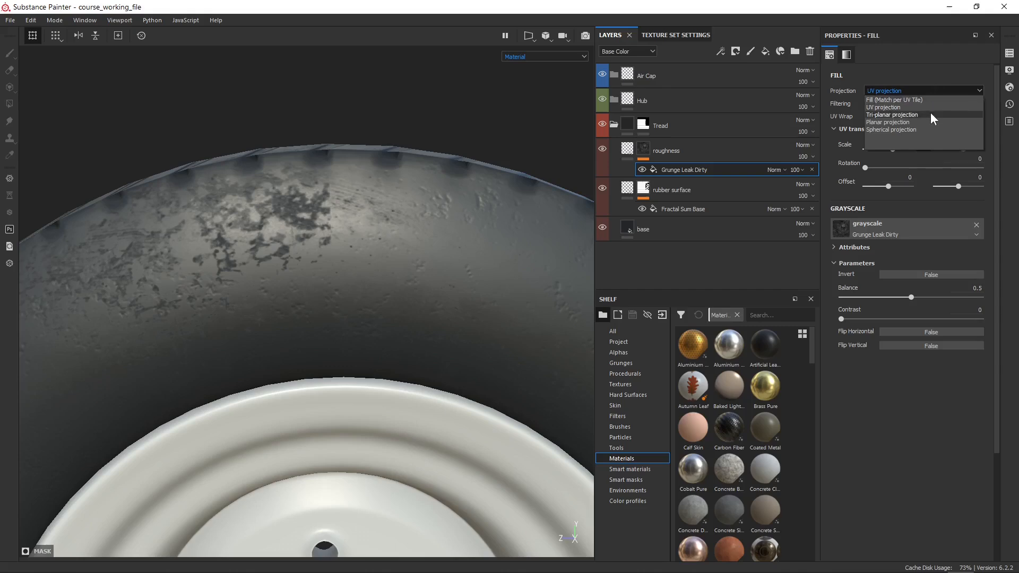
left_click(931, 113)
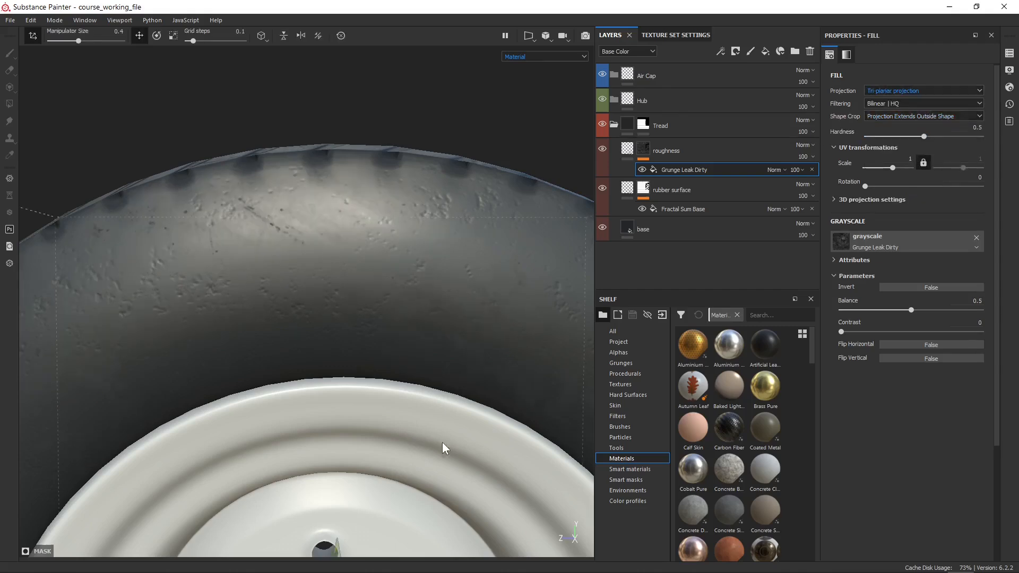
left_click_drag(446, 446, 461, 211, "alt")
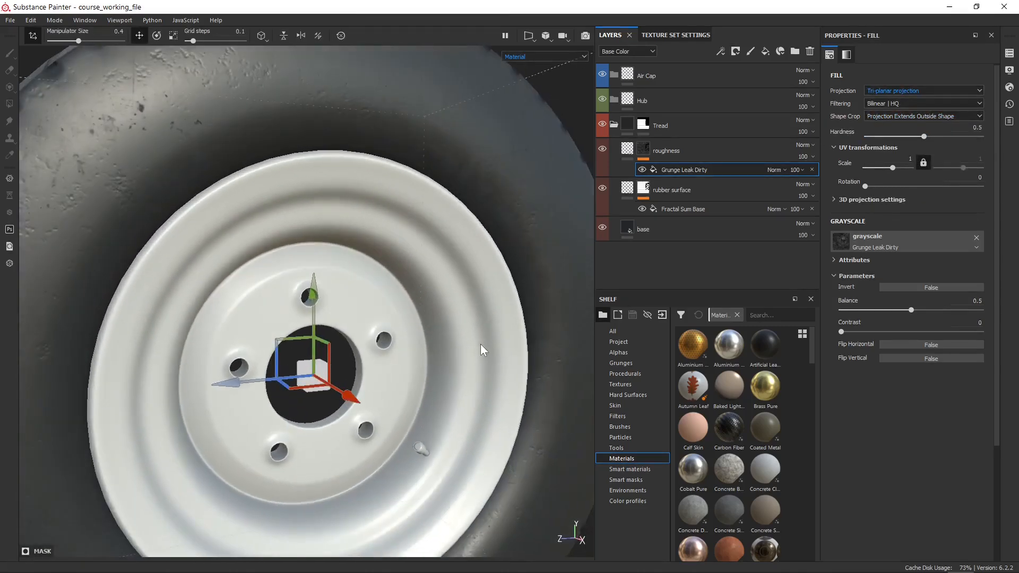
right_click_drag(482, 348, 425, 259, "alt")
middle_click_drag(426, 259, 438, 212, "alt")
right_click_drag(454, 241, 468, 238, "shift")
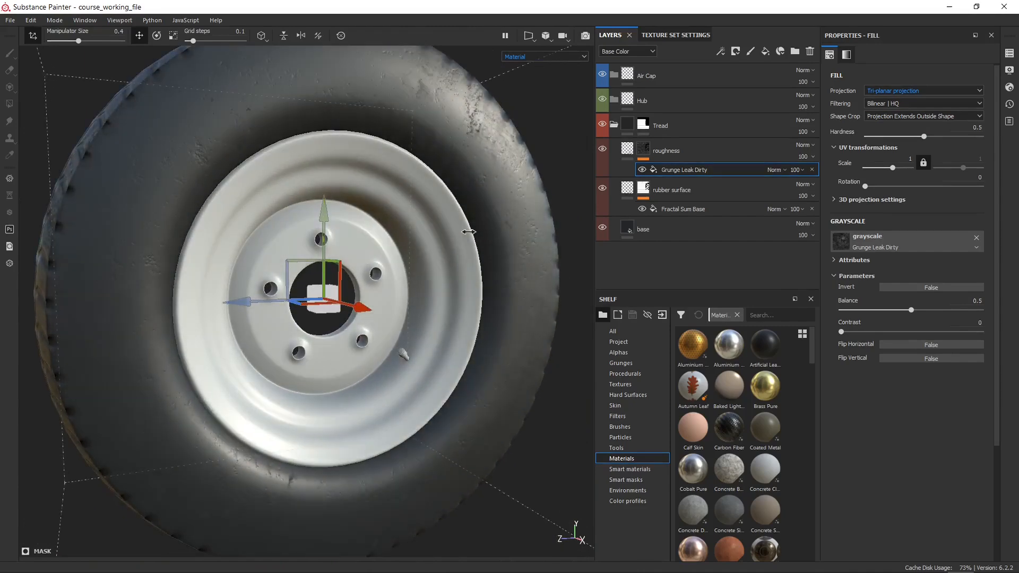
Step: Set the Grunge Leak Dirty fill's scale to 2 and check the tire under changed lighting
left_click(911, 158)
type("2")
left_click_drag(402, 162, 425, 166, "alt")
middle_click_drag(425, 166, 445, 205, "alt")
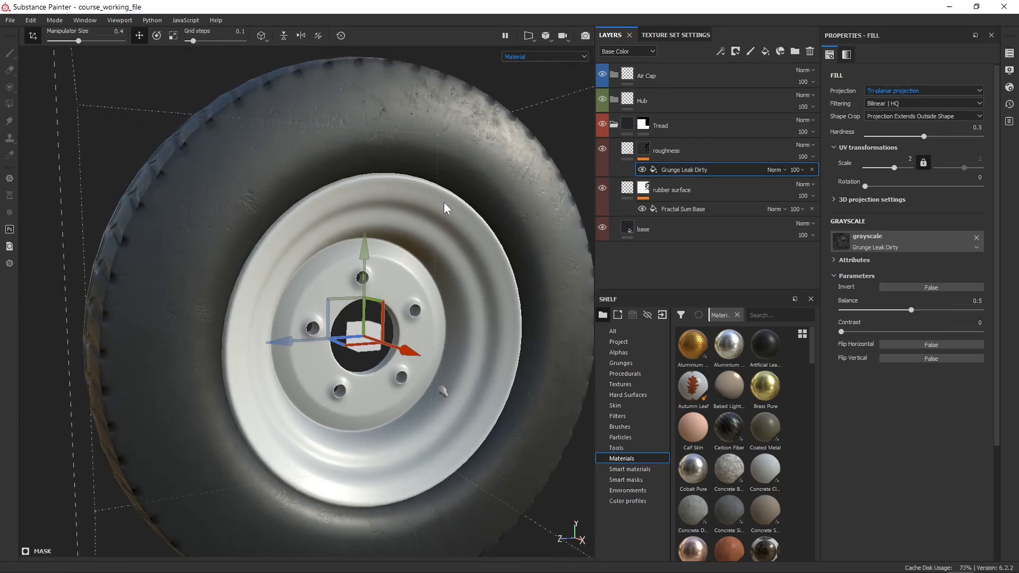
right_click_drag(445, 205, 469, 189, "shift")
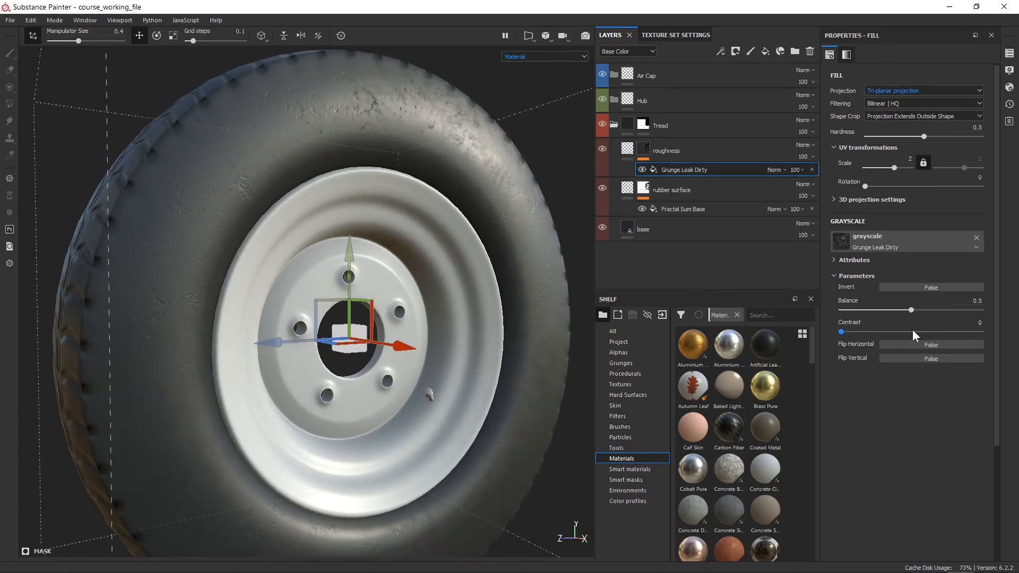
Step: Set the Balance of the Grunge Leak Dirty fill to 0.7
left_click_drag(913, 309, 944, 311)
left_click(933, 311)
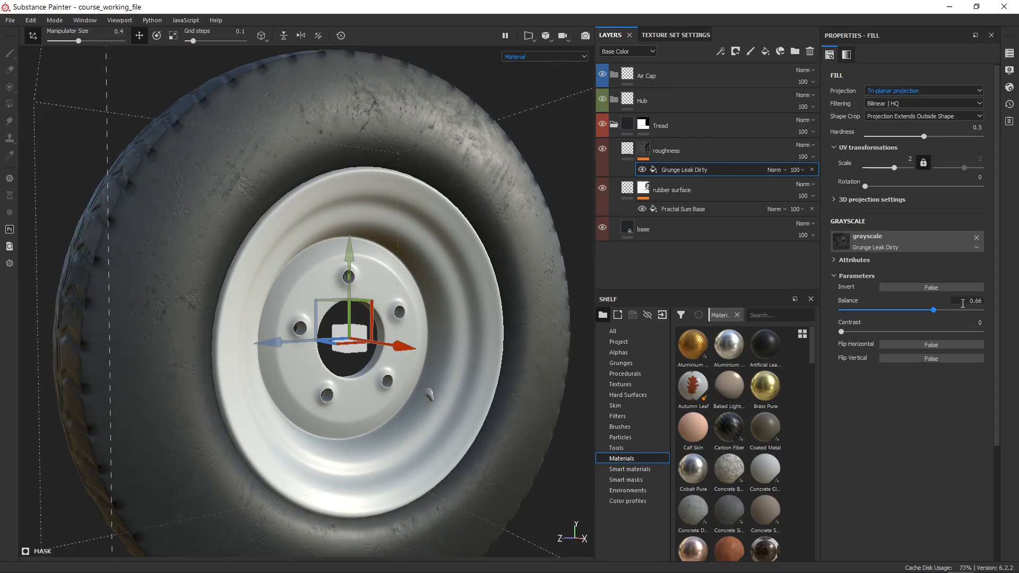
left_click(969, 300)
type(".7")
key("Return")
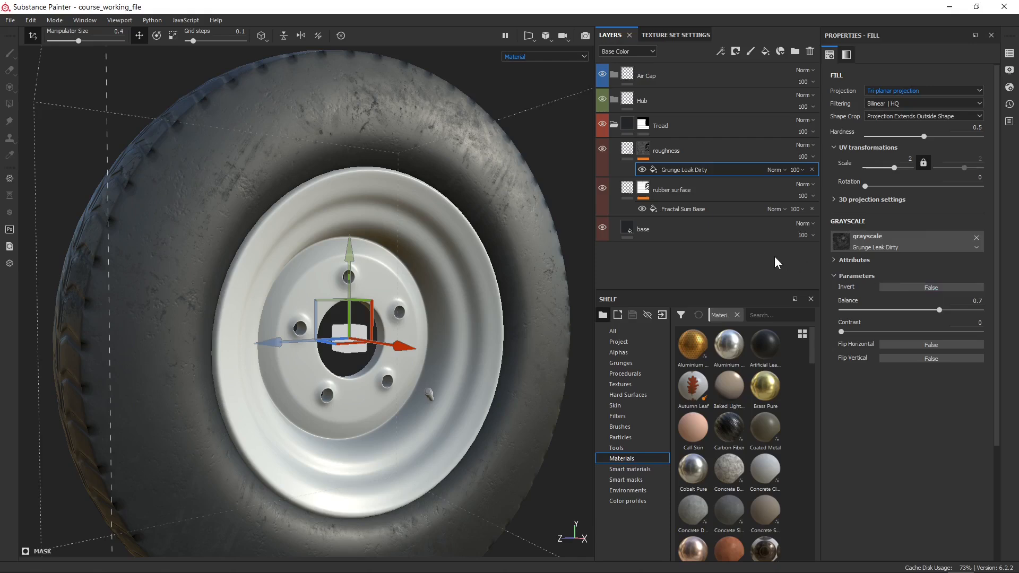
Step: Select the roughness layer's material content and set its Roughness value to 0.65
left_click(628, 150)
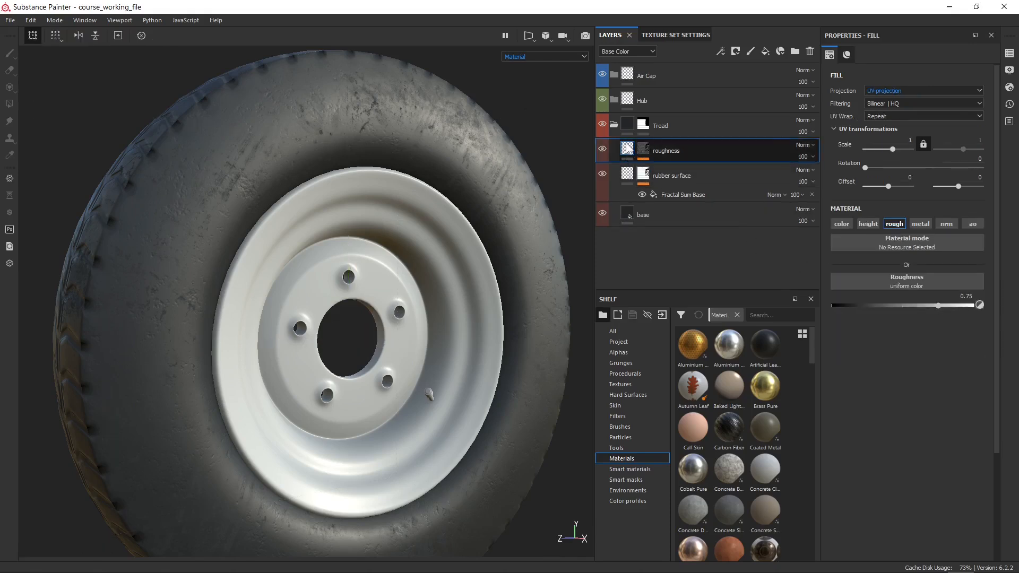
left_click(646, 151)
mouse_move(629, 152)
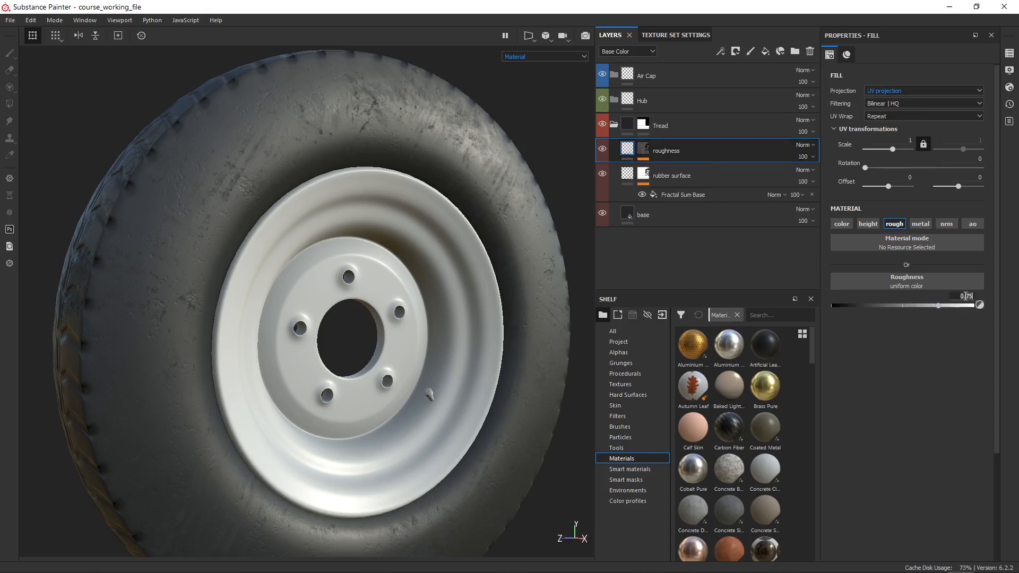
type(".65")
key("Return")
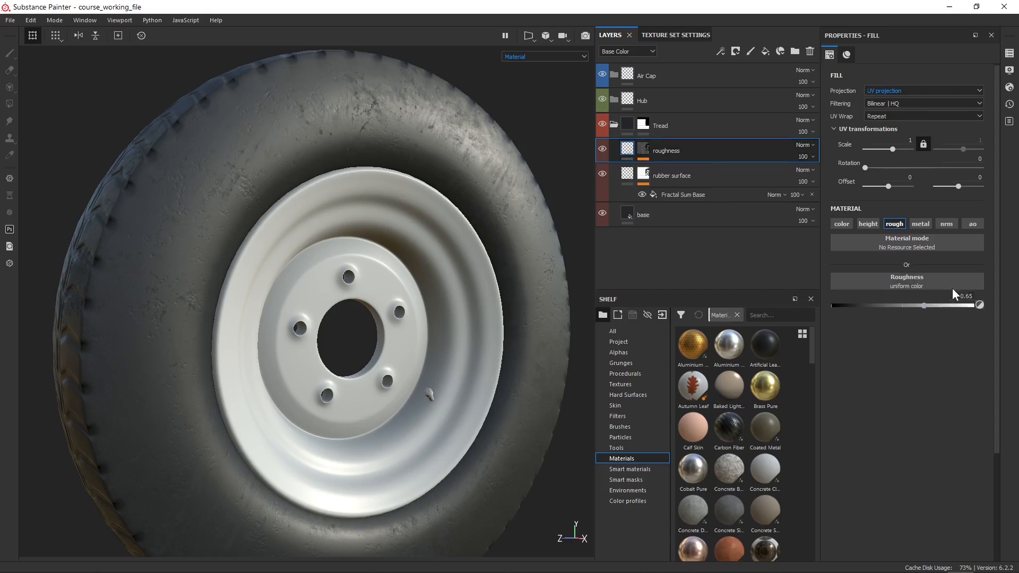
Step: Inspect the tire's surface from several angles, display only the Roughness channel across the wheel, and return to the full Material view
left_click_drag(461, 128, 506, 227, "alt")
mouse_move(507, 227)
right_mouse_down("shift")
mouse_move(467, 214)
mouse_move(511, 234)
right_mouse_up("shift")
mouse_move(511, 234)
left_mouse_down("alt")
mouse_move(454, 191)
mouse_move(493, 170)
mouse_move(525, 133)
left_mouse_up("alt")
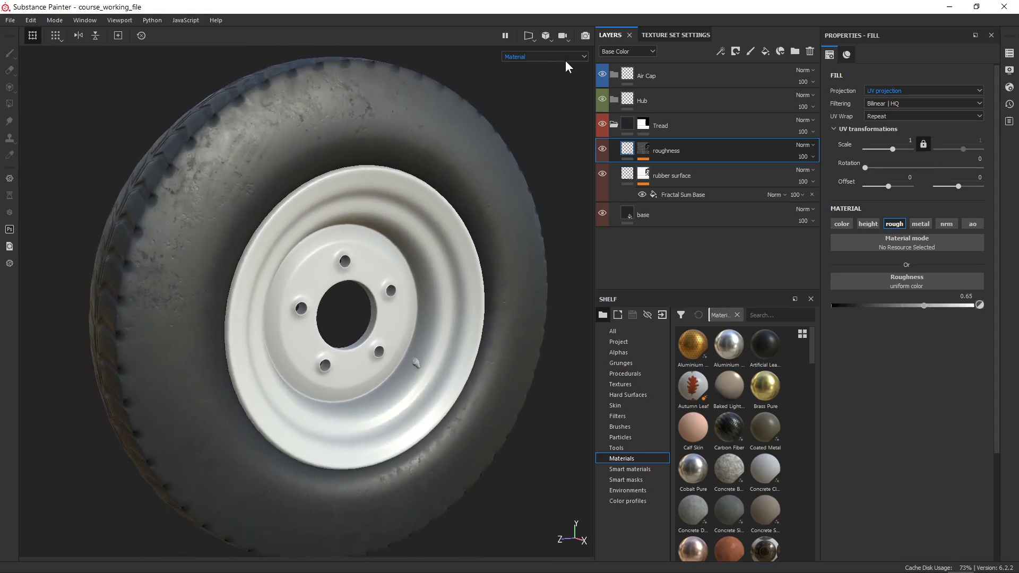
left_click(566, 57)
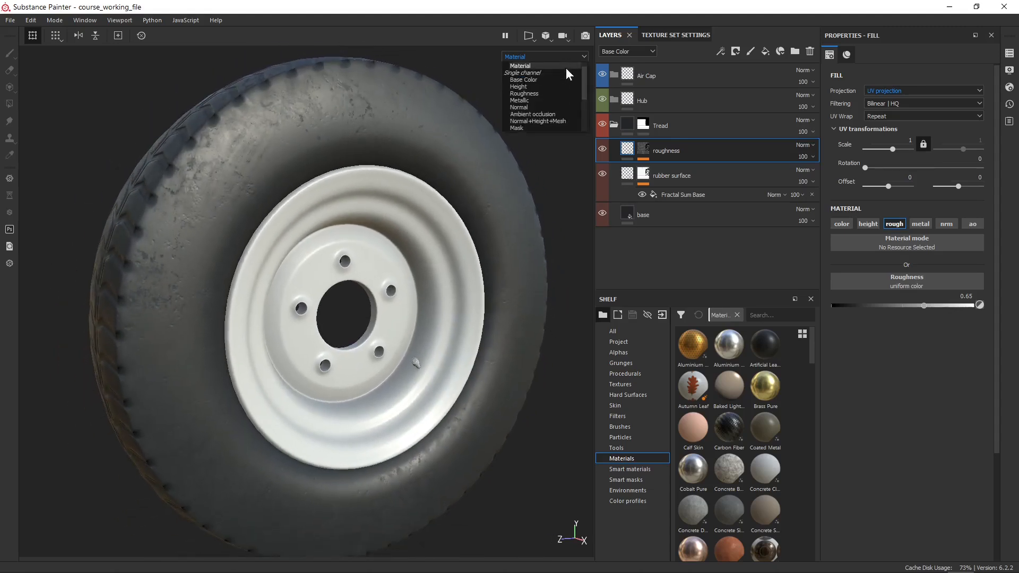
left_click(540, 94)
left_click_drag(538, 190, 510, 205, "alt")
left_click_drag(321, 235, 432, 223, "alt")
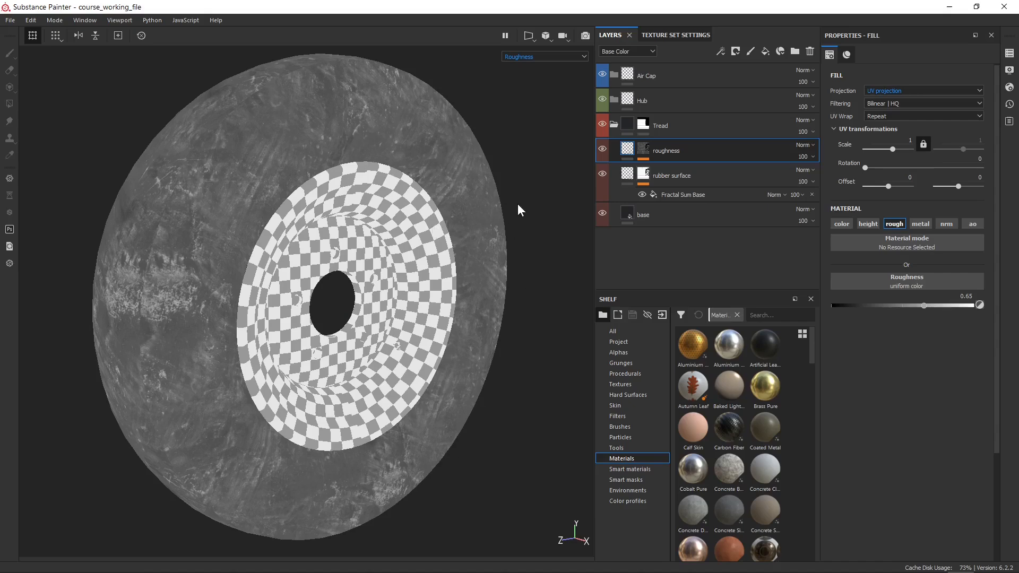
key("m")
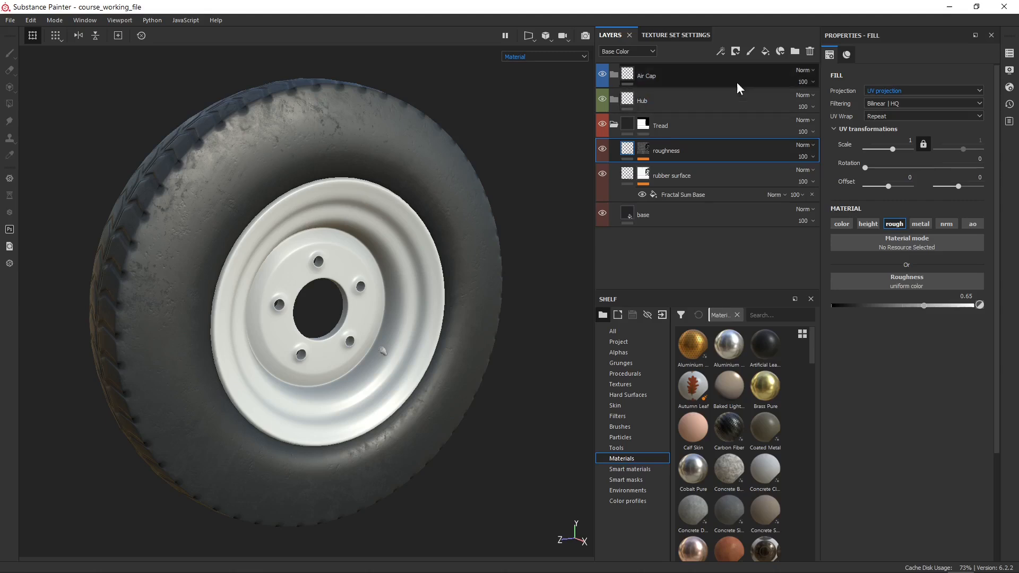
Step: Add a fill layer above the roughness layer in the Tread folder and name it "text"
left_click(765, 51)
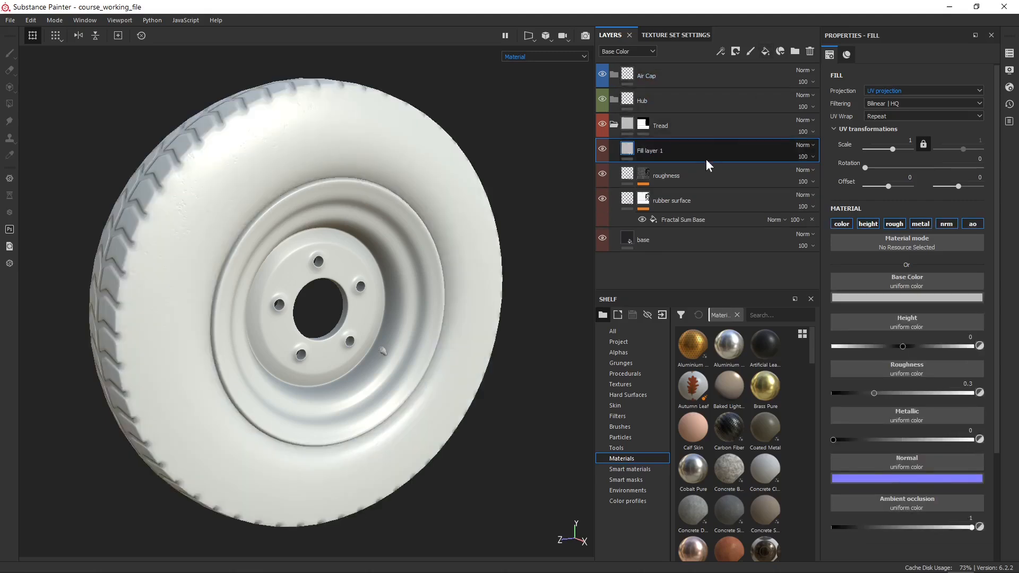
double_click(651, 150)
type("text")
key("Return")
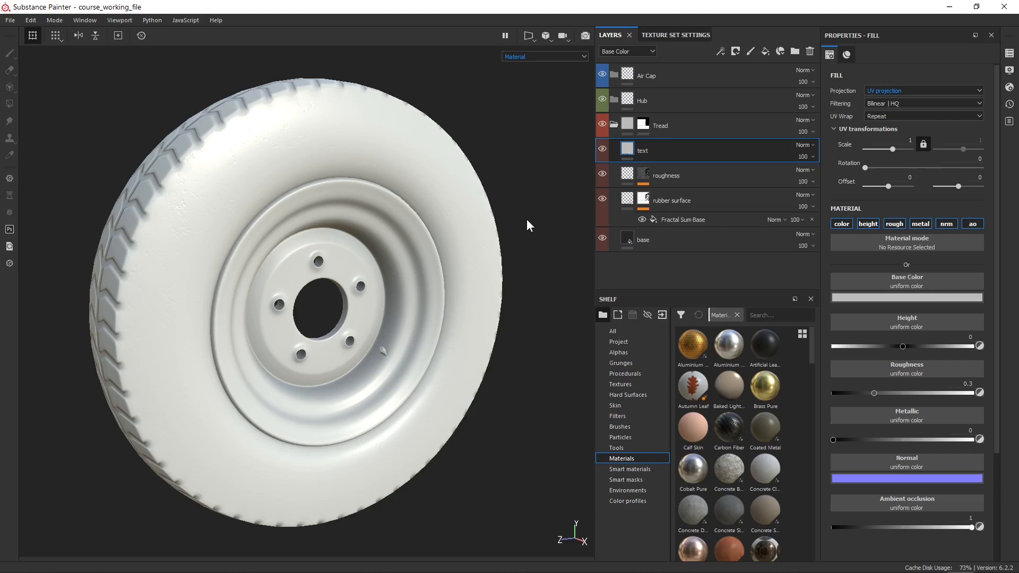
Step: Add a black mask to the text layer and put a Paint effect on that mask
right_click(663, 149)
left_click(682, 17)
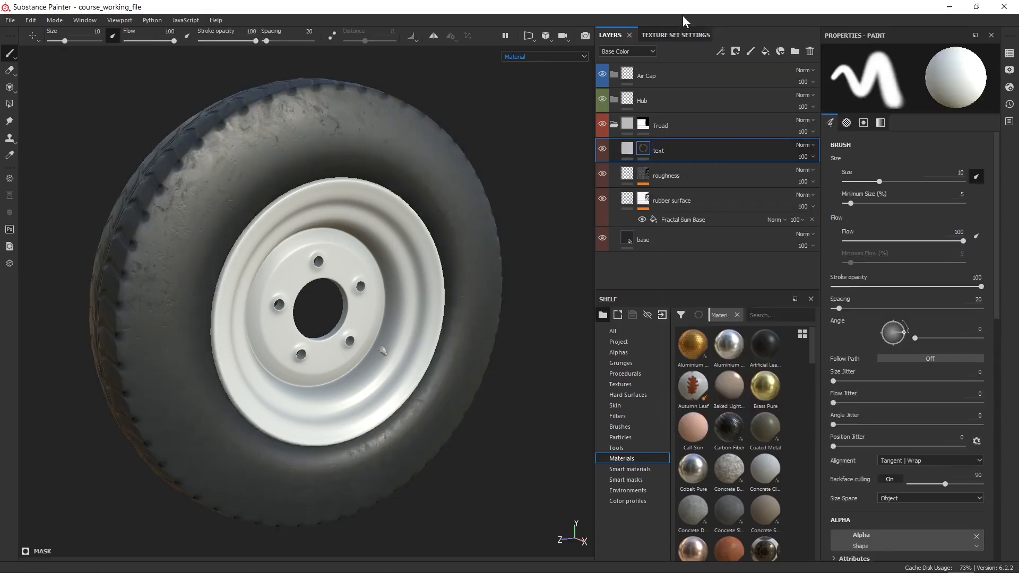
right_click(641, 150)
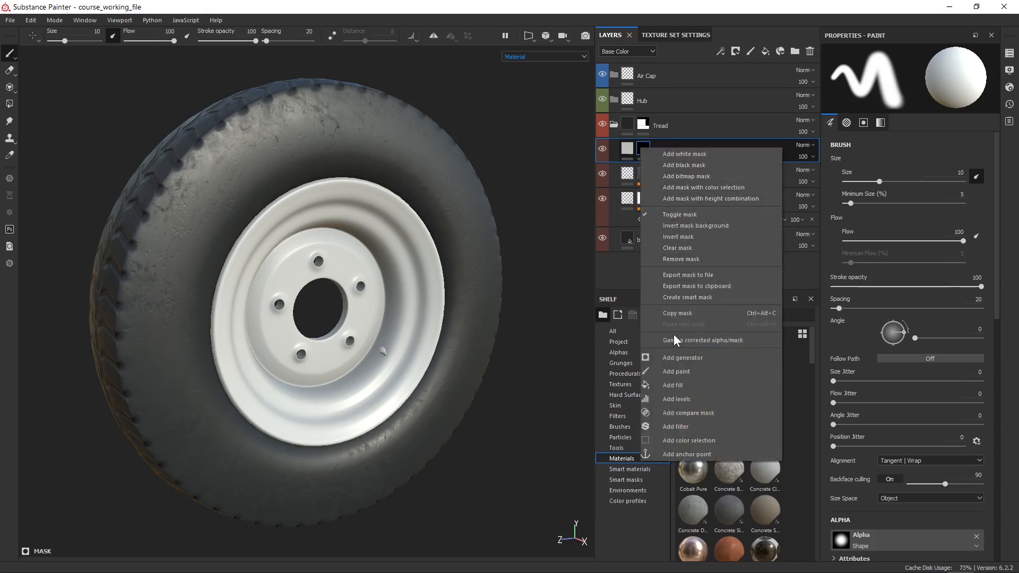
left_click(682, 370)
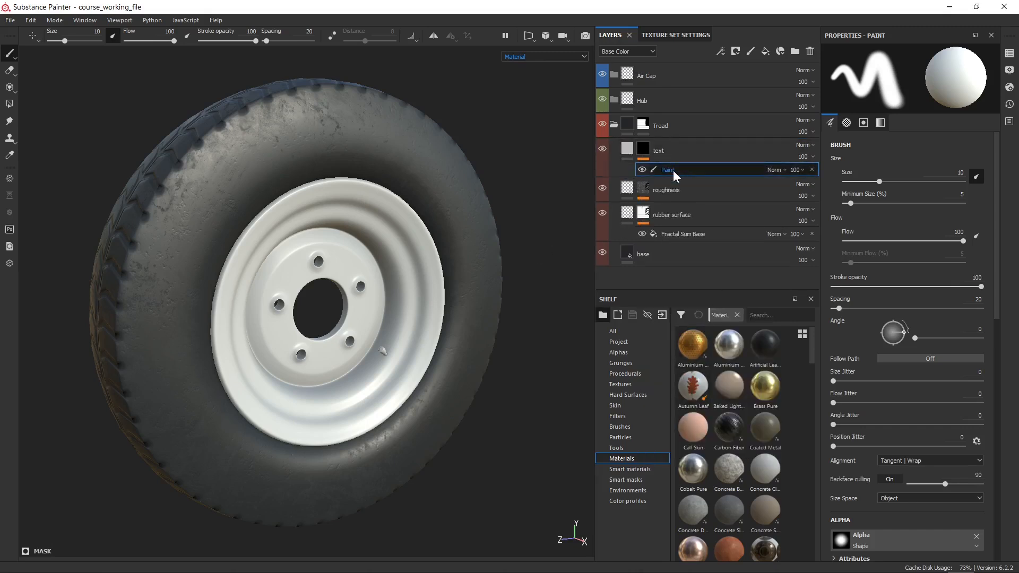
Step: Paint loose white test strokes over the tire on a temporary paint layer, and delete that layer
left_click(750, 48)
mouse_move(357, 128)
left_mouse_down()
mouse_move(230, 136)
mouse_move(183, 175)
mouse_move(154, 223)
mouse_move(119, 414)
mouse_move(173, 210)
mouse_move(159, 481)
mouse_move(172, 270)
mouse_move(243, 496)
left_mouse_up()
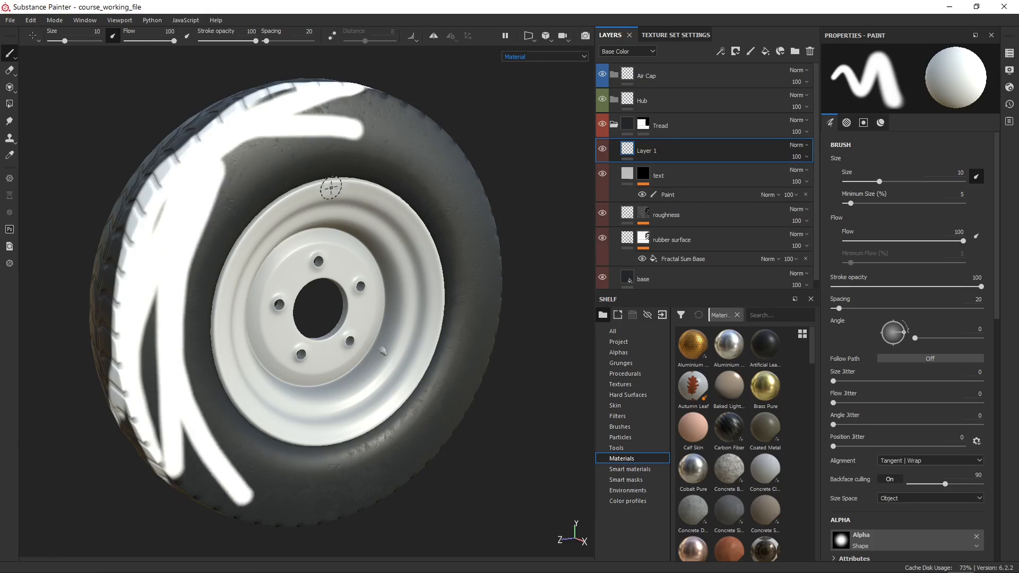
mouse_move(364, 188)
left_mouse_down("alt")
mouse_move(405, 230)
mouse_move(340, 220)
left_mouse_up("alt")
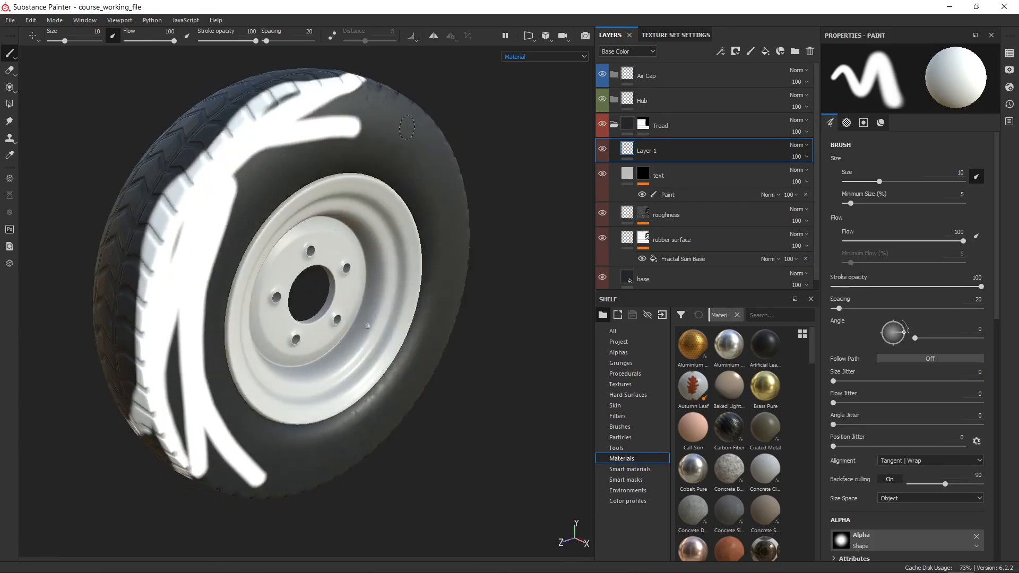
left_click(810, 51)
left_click_drag(440, 233, 407, 219, "alt")
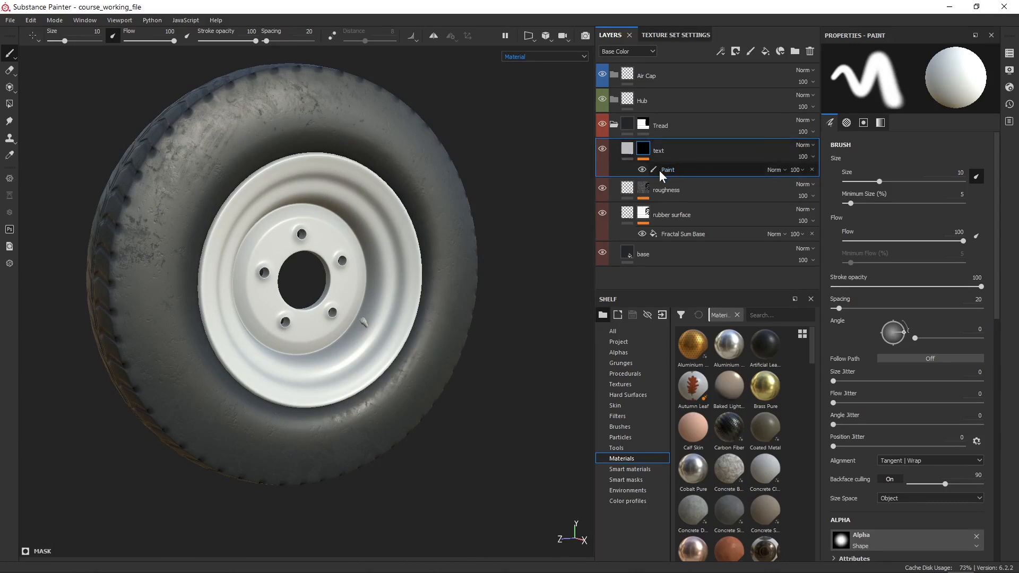
Step: Select the text layer's fill content and examine its material channels and projection settings
left_click(627, 149)
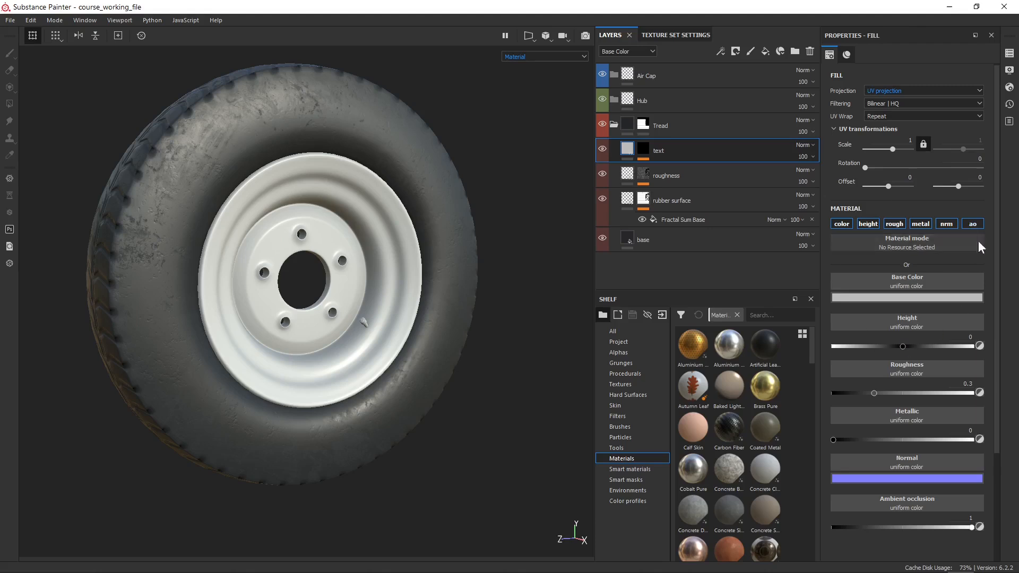
left_click_drag(993, 199, 998, 248)
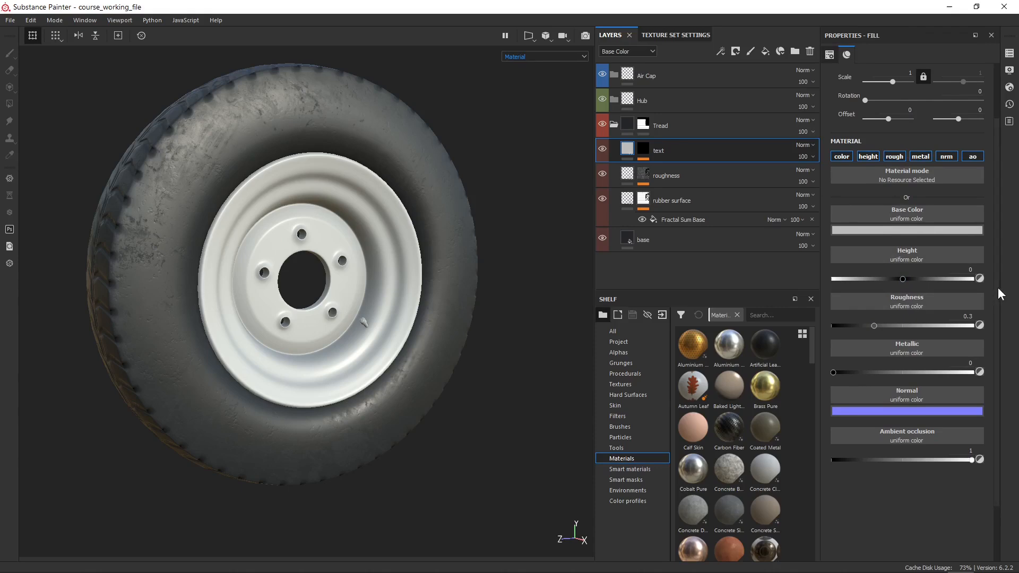
left_click_drag(1000, 294, 998, 250)
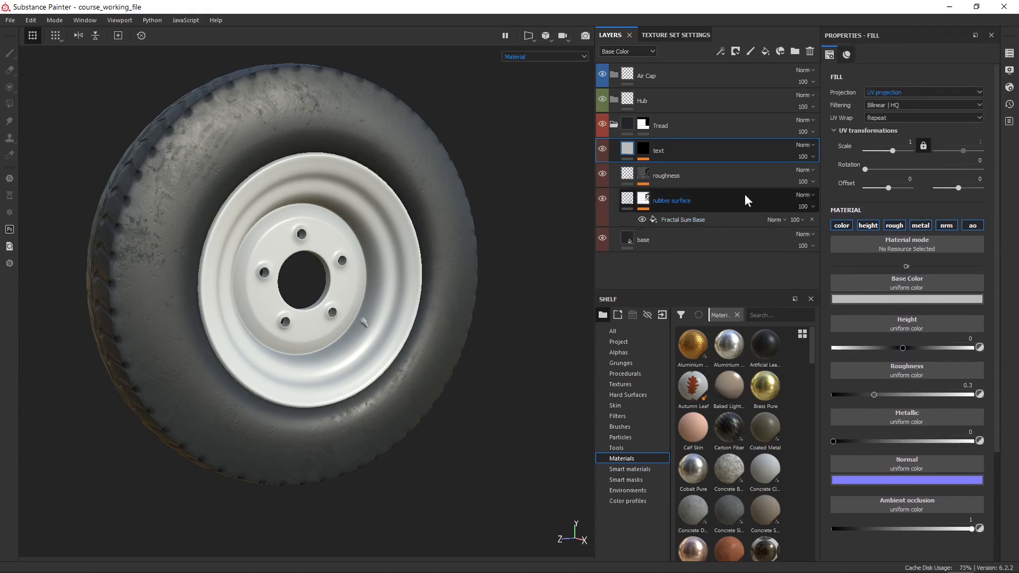
Step: Paint a white test stroke along the sidewall on a new paint layer and set the brush's Base Color to pure red
left_click(750, 50)
mouse_move(269, 106)
left_mouse_down("alt")
mouse_move(268, 91)
mouse_move(154, 185)
mouse_move(133, 233)
mouse_move(143, 280)
left_mouse_up("alt")
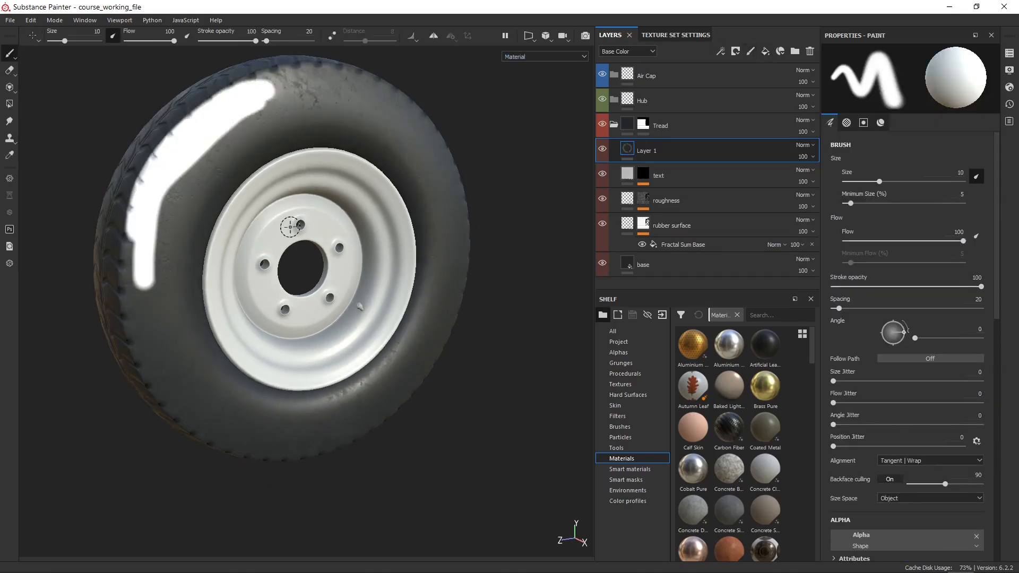
scroll(918, 275, "down", 3)
scroll(919, 275, "down", 5)
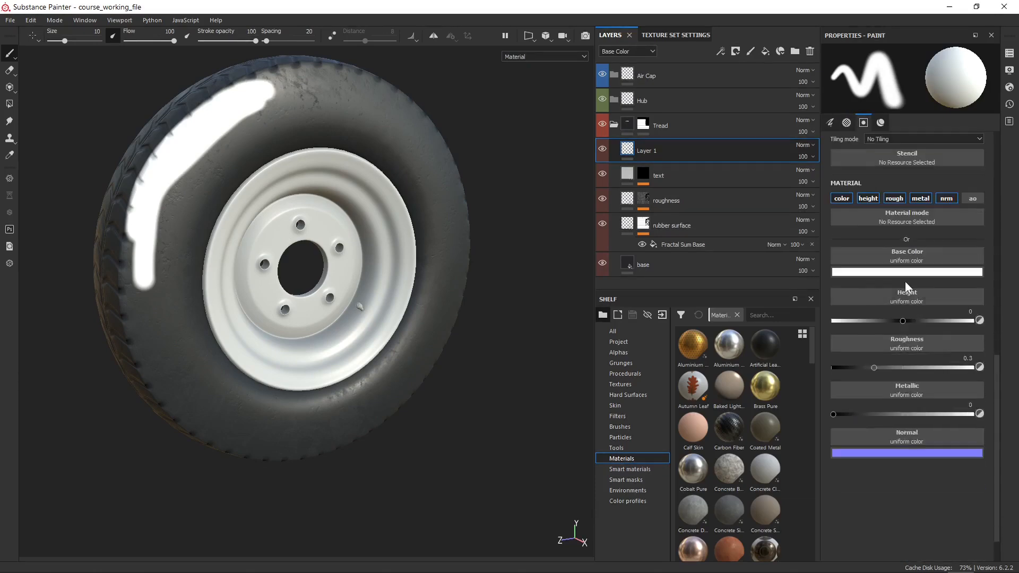
left_click(906, 273)
left_click_drag(923, 342, 967, 278)
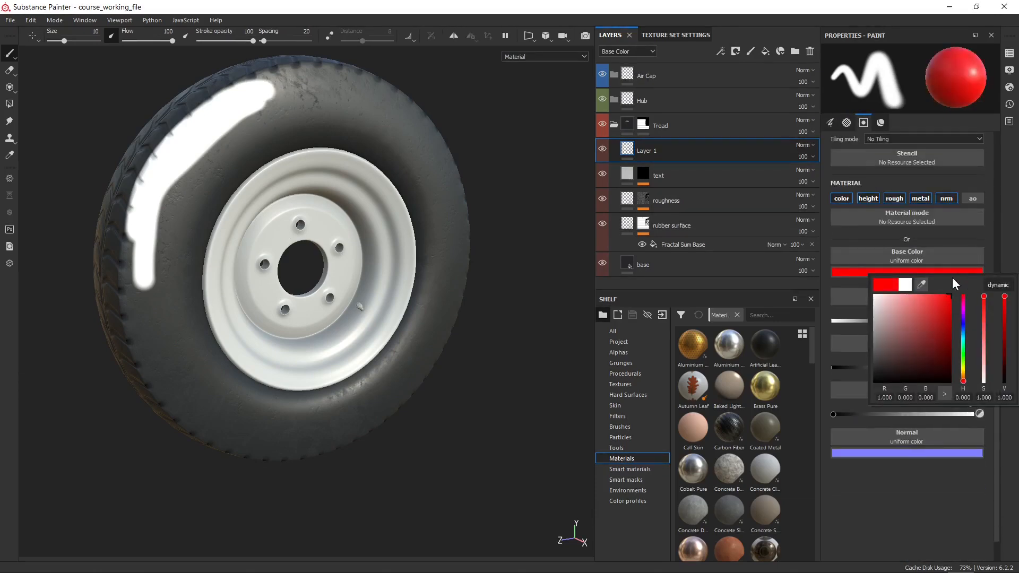
Step: Paint a red test stroke over the white one on the tire and delete the temporary paint layer
scroll(232, 244, "up", 4)
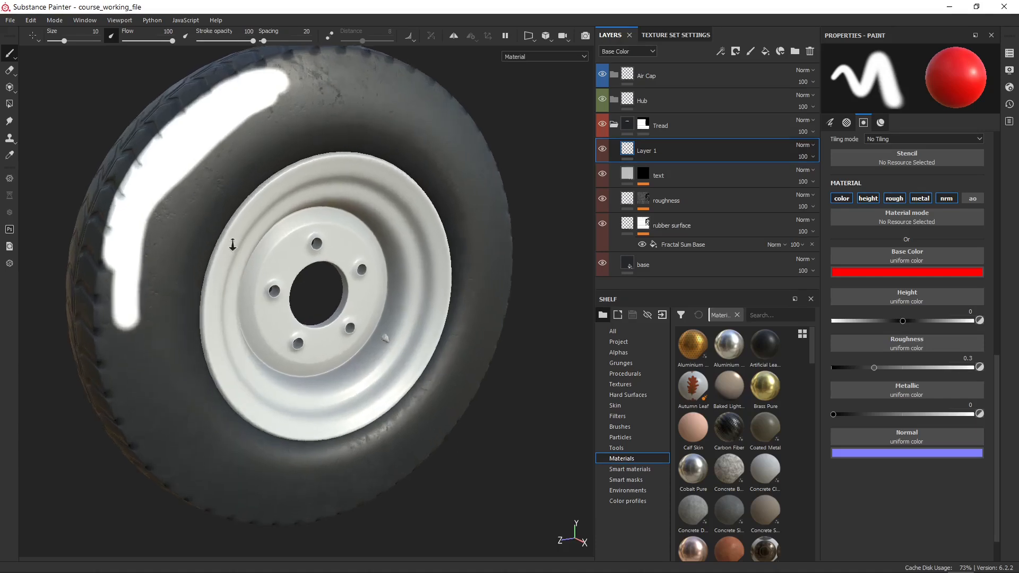
middle_click_drag(282, 192, 273, 221, "alt")
mouse_move(253, 142)
left_mouse_down()
mouse_move(345, 105)
mouse_move(207, 157)
mouse_move(302, 103)
mouse_move(204, 178)
left_mouse_up()
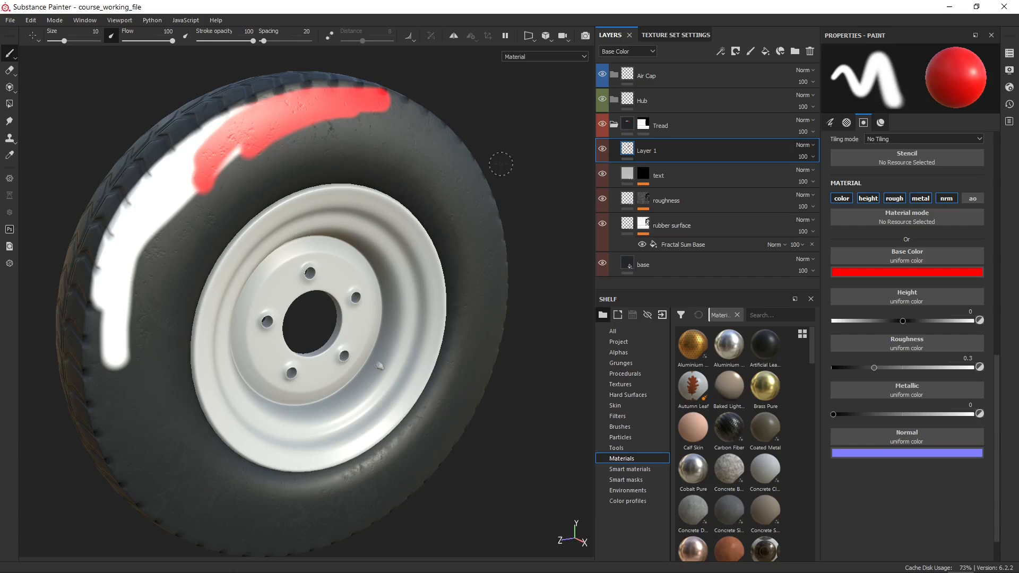
key("Delete")
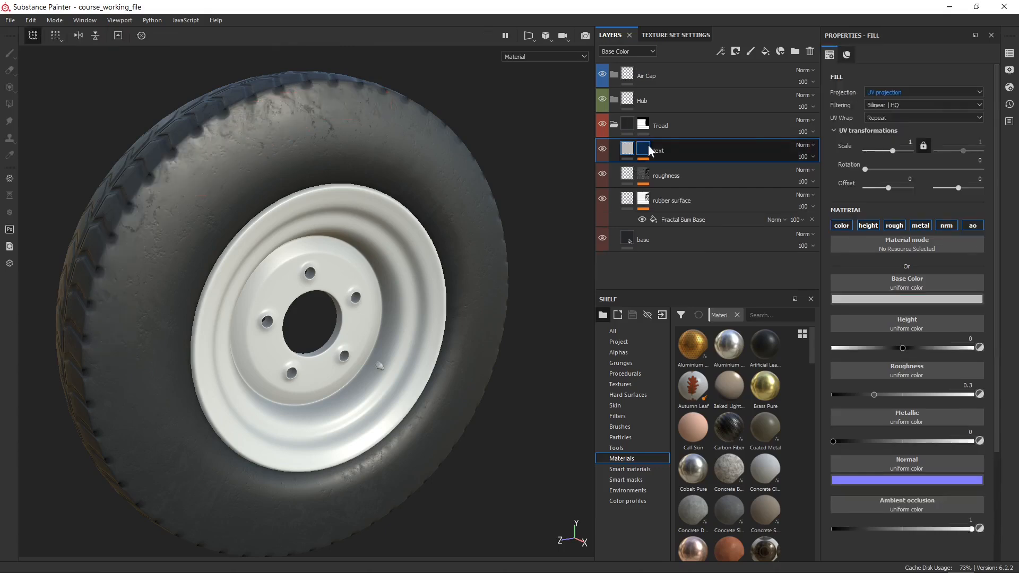
Step: Select the Paint effect in the text layer's mask and show the 3D and 2D UV views side by side
left_click(648, 147)
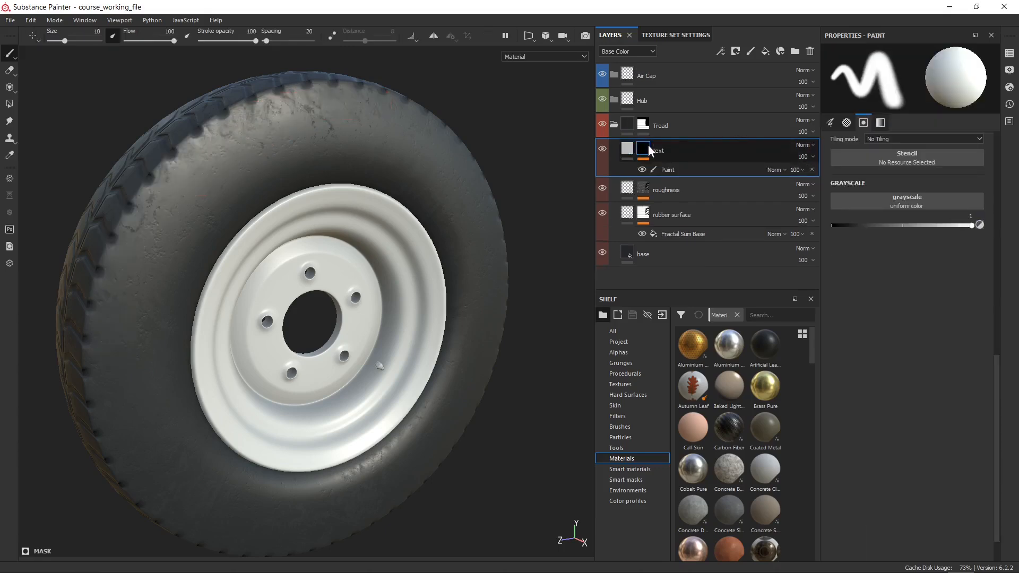
left_click(662, 170)
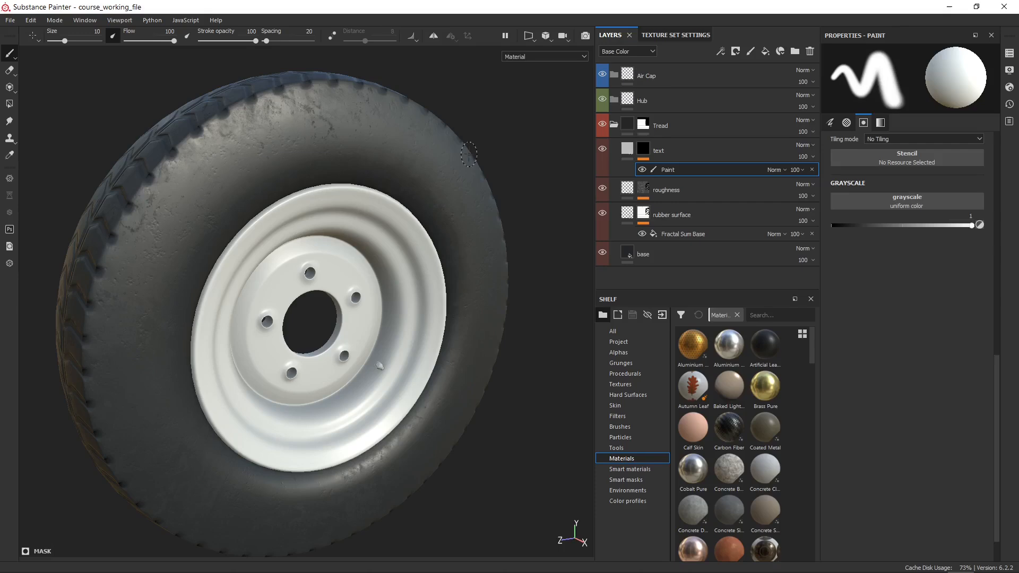
key("F1")
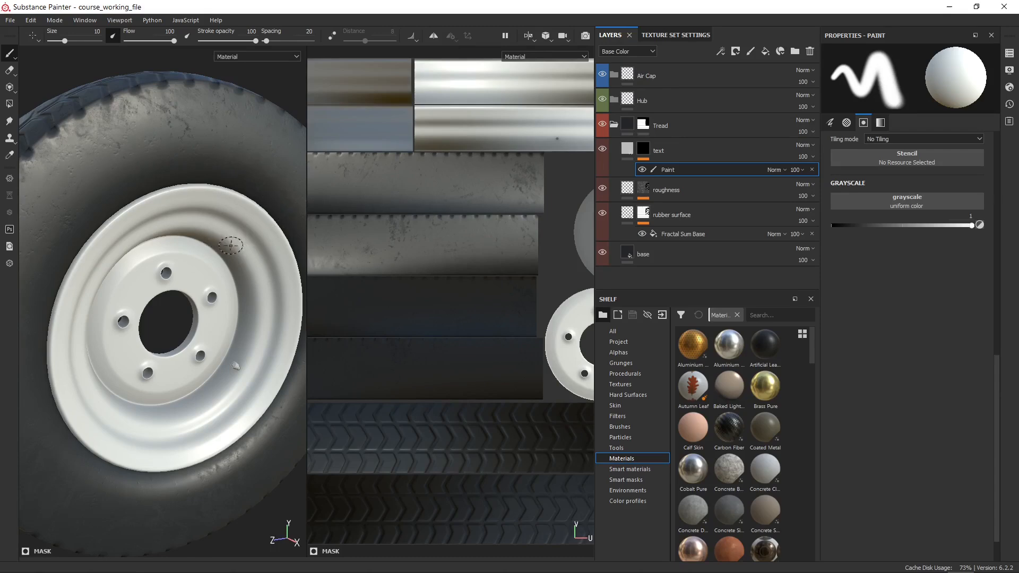
scroll(232, 245, "down", 2)
mouse_move(177, 208)
middle_mouse_down("alt")
mouse_move(194, 193)
mouse_move(169, 187)
middle_mouse_up("alt")
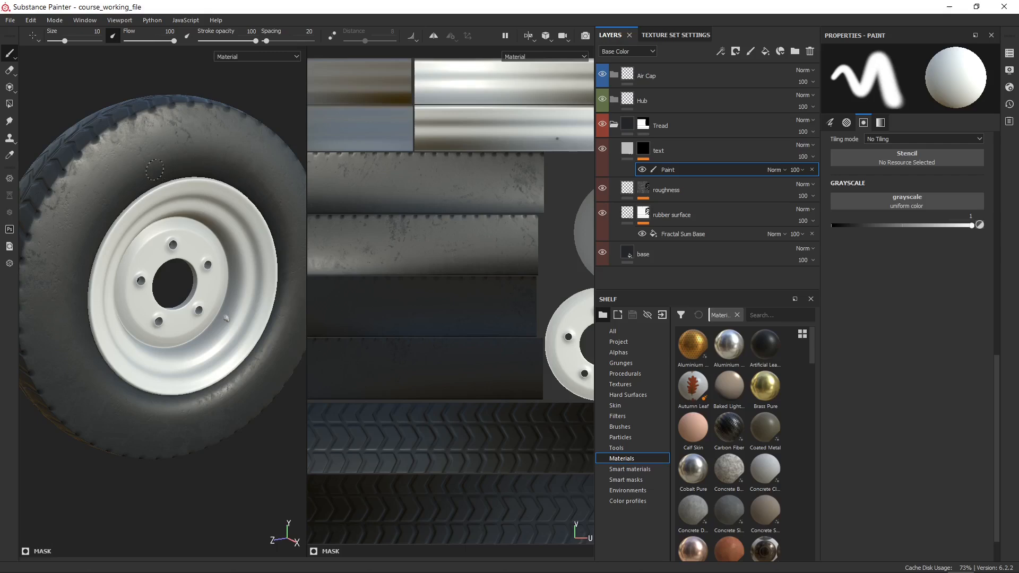
Step: Try a freehand white stroke on the sidewall in the text mask, compare it in the UV view, and undo it
mouse_move(154, 169)
left_mouse_down()
mouse_move(112, 205)
mouse_move(156, 170)
left_mouse_up()
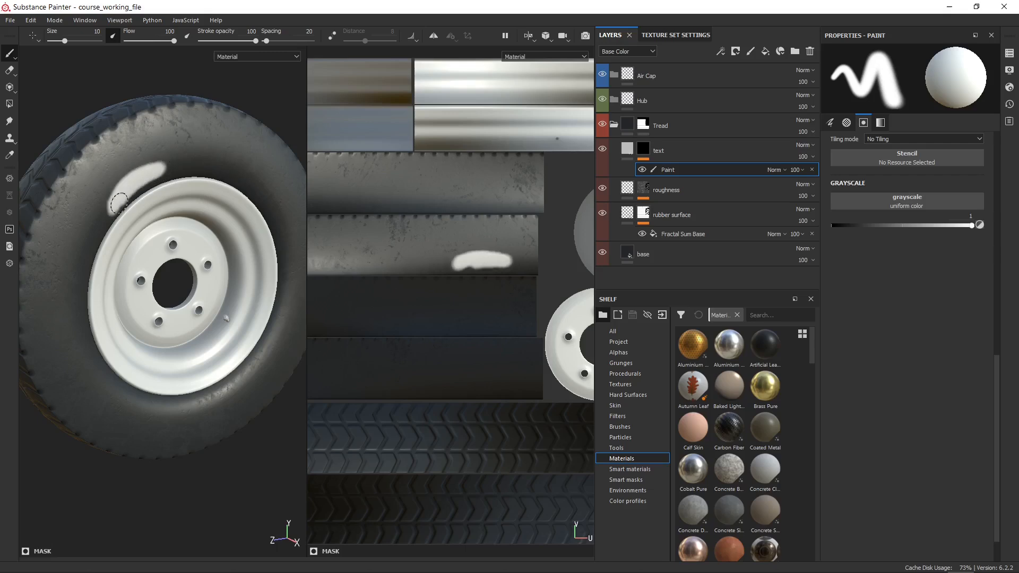
scroll(506, 258, "up", 5)
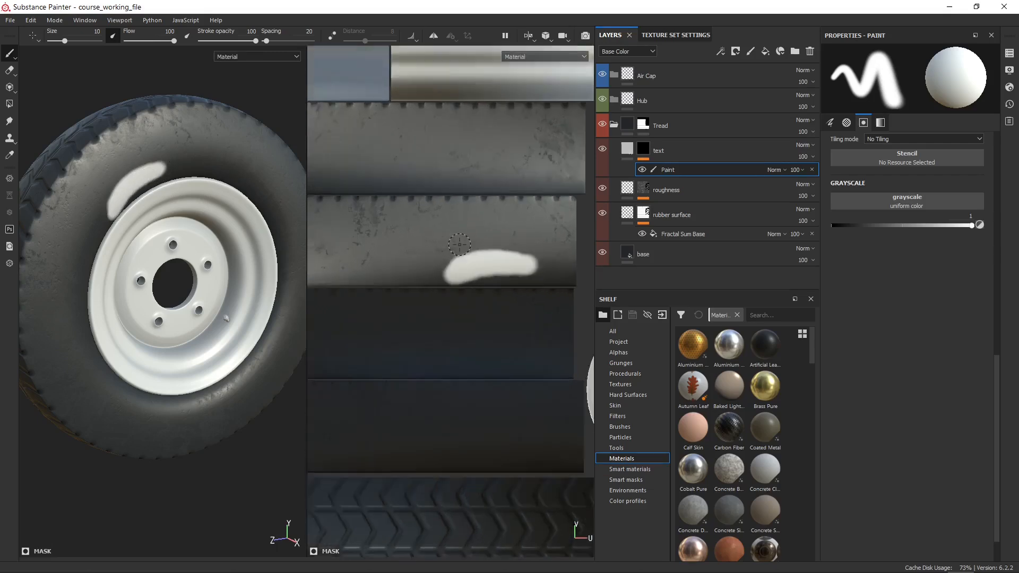
scroll(483, 246, "up", 2)
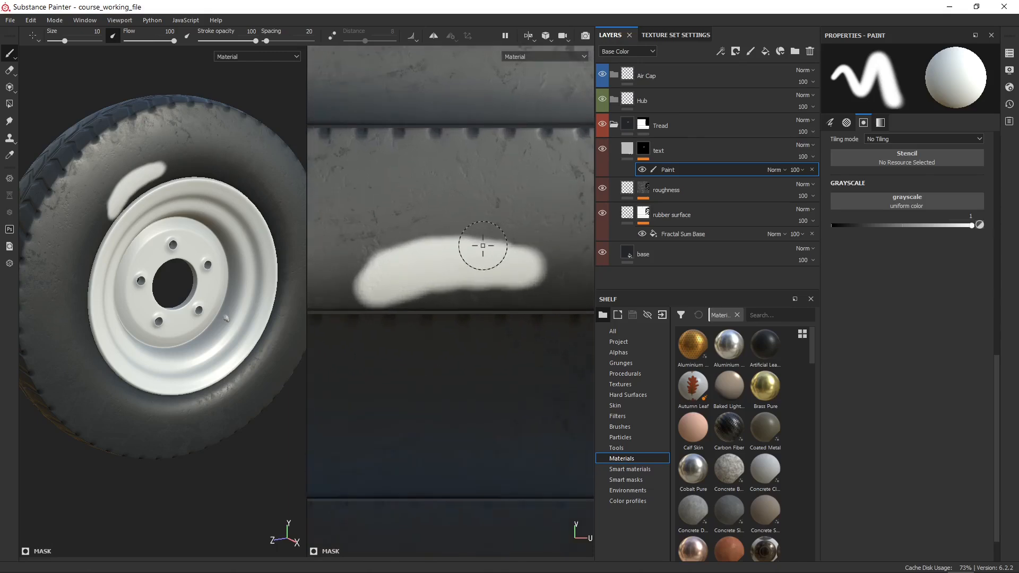
key("ctrl+z")
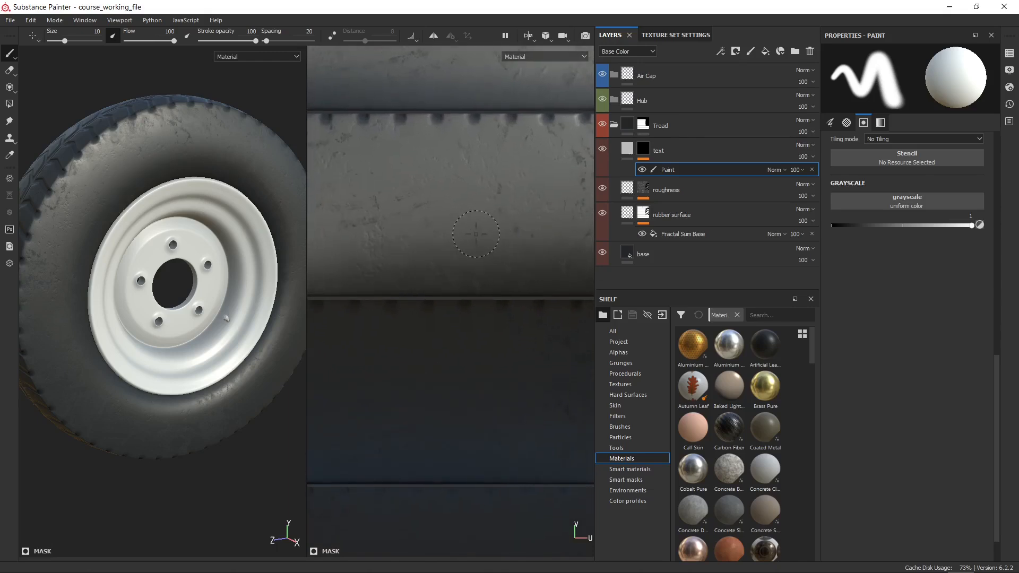
key("ctrl+z")
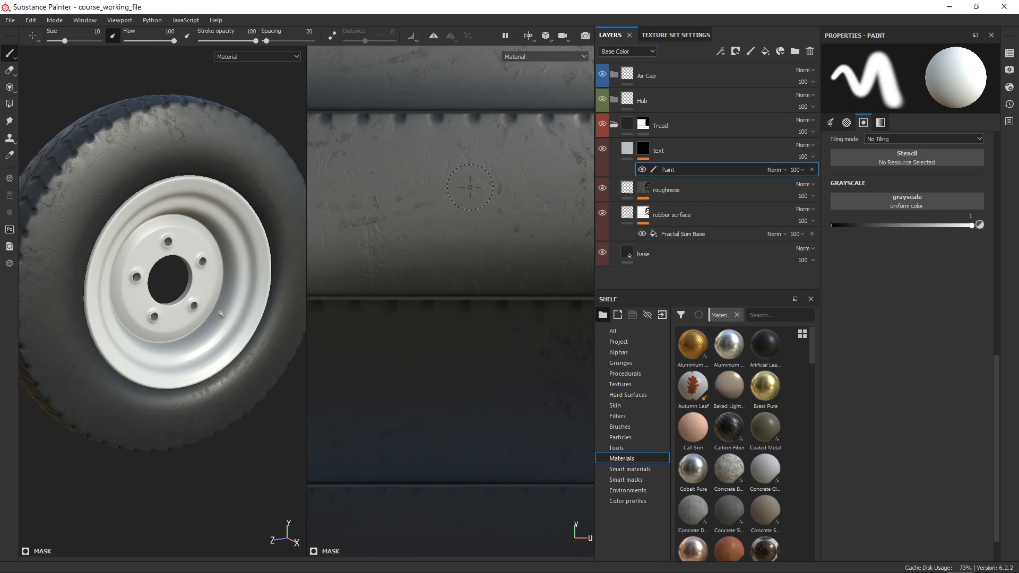
Step: Reduce the brush size to 4.34, paint a straight horizontal line along the lower part of the sidewall's UV strip, and check it on the wheel
mouse_move(424, 260)
middle_mouse_down()
mouse_move(448, 241)
mouse_move(405, 257)
mouse_move(413, 272)
middle_mouse_up()
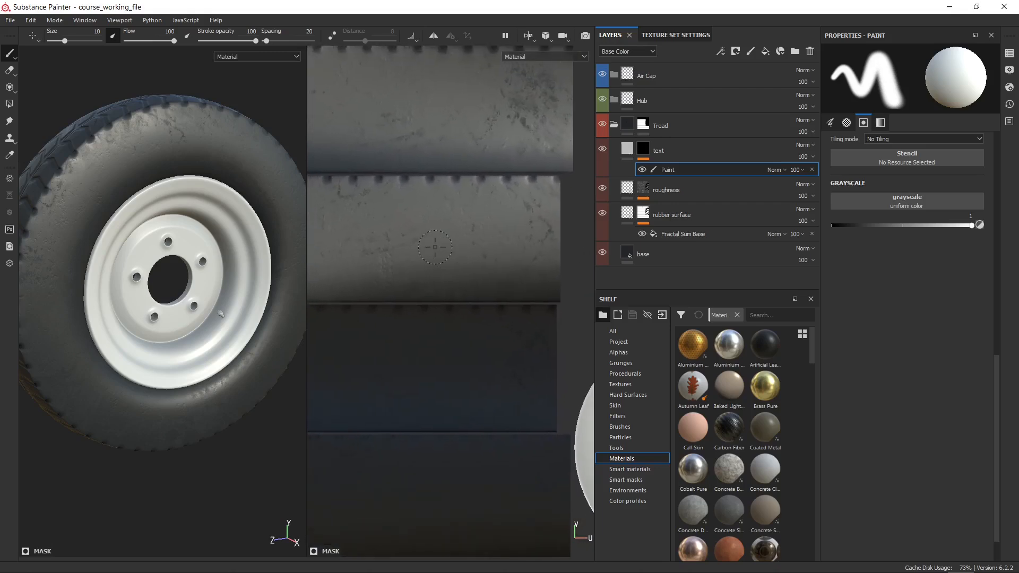
scroll(416, 254, "up", 2)
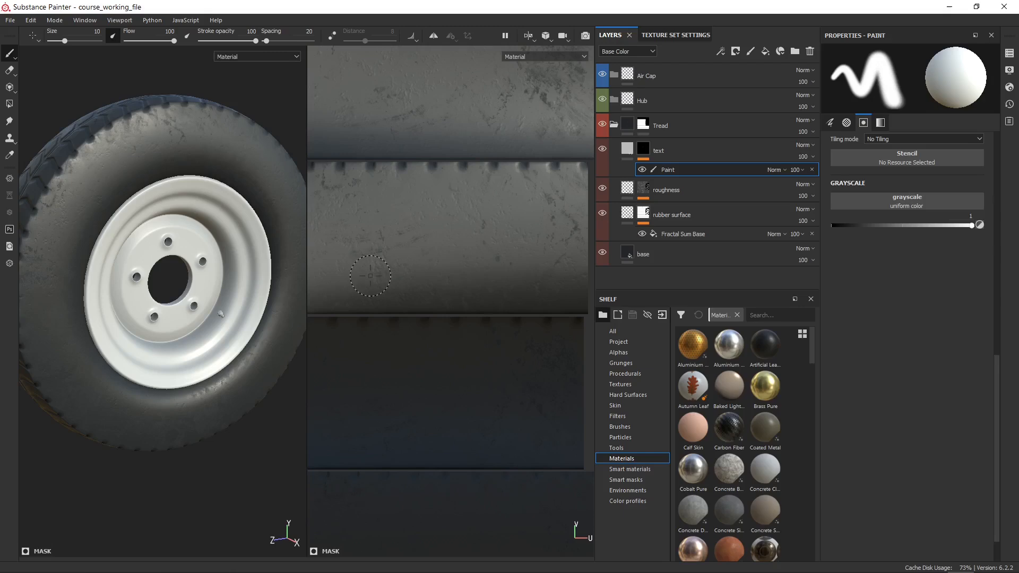
key("bracketleft")
key("bracketleft")
left_click(338, 287)
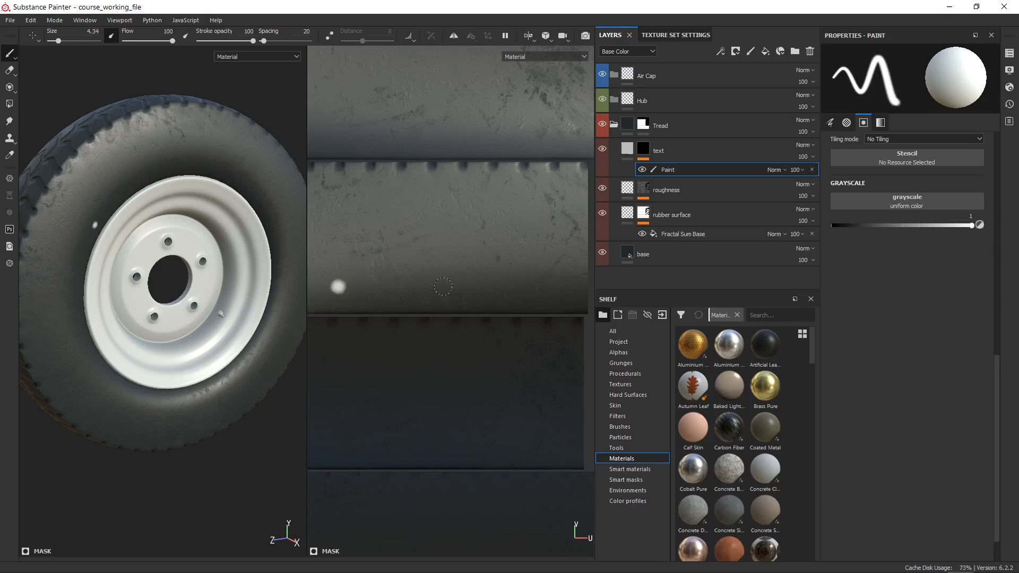
left_click(548, 285, "shift")
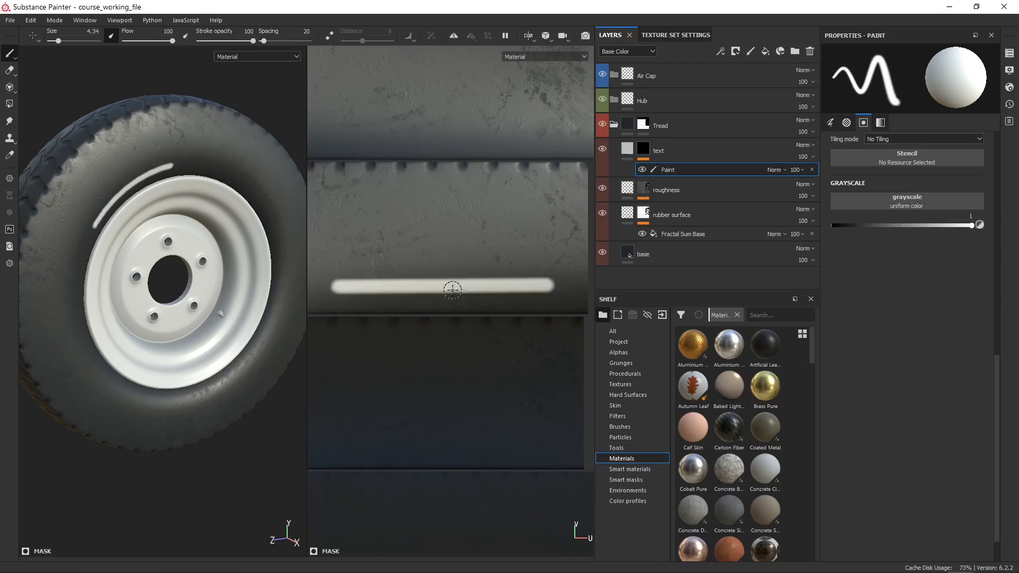
mouse_move(126, 160)
right_mouse_down("alt")
mouse_move(155, 178)
mouse_move(205, 313)
right_mouse_up("alt")
left_click_drag(205, 313, 161, 284, "alt")
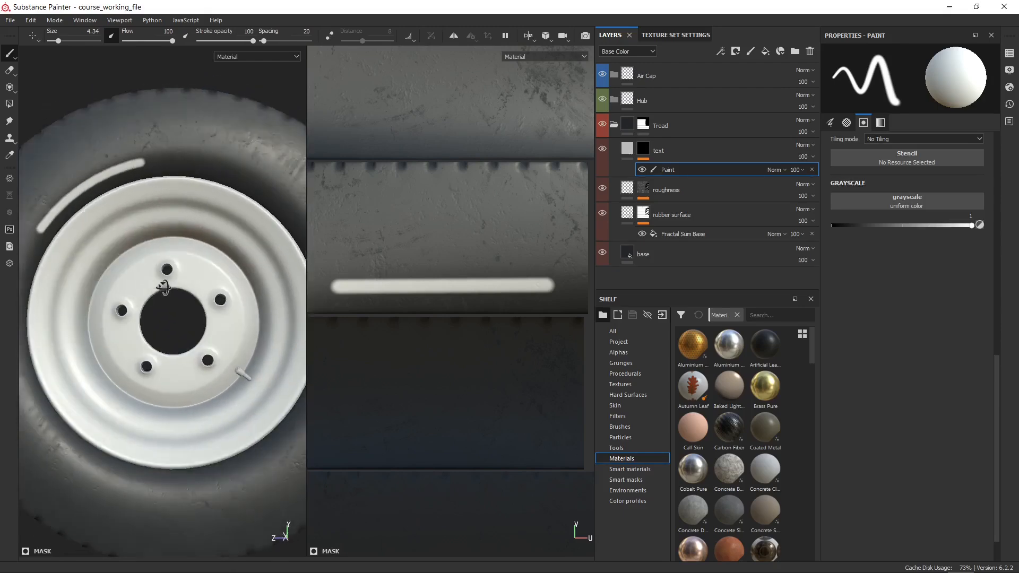
Step: Undo the straight line on the sidewall and load the Font Black Ops One alpha from the shelf into the brush
middle_click_drag(181, 296, 223, 303, "alt")
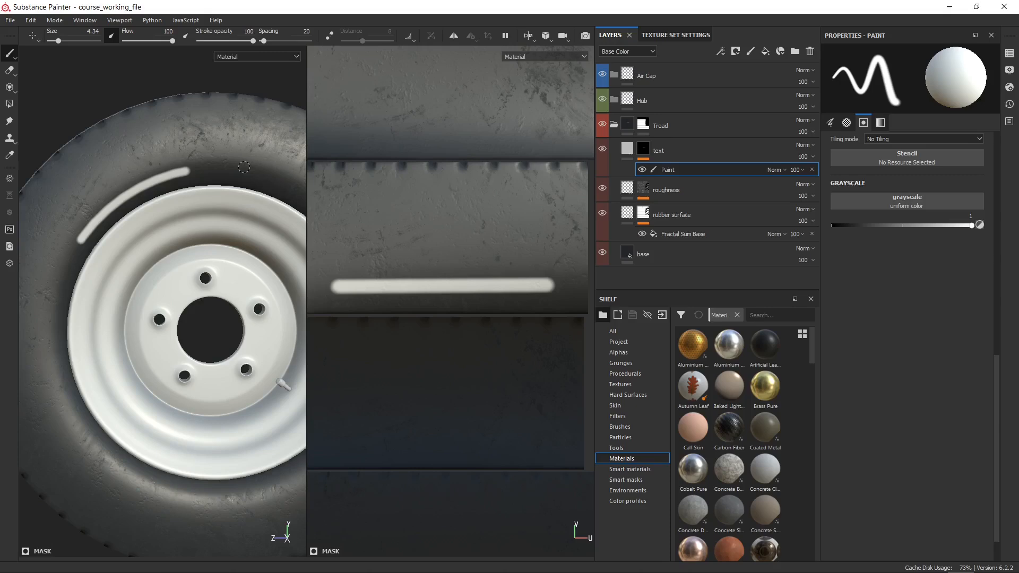
key("ctrl+z")
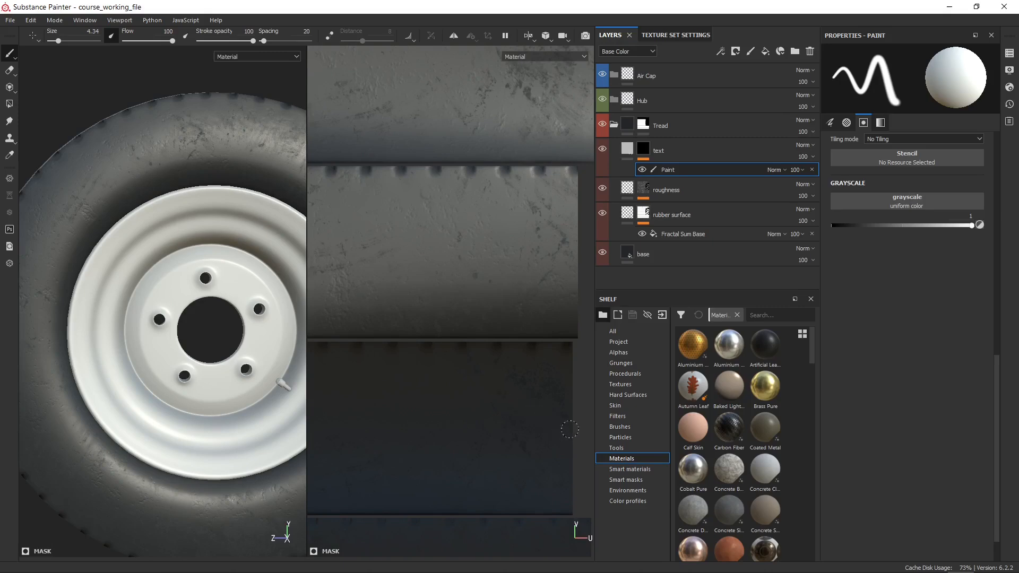
left_click(636, 352)
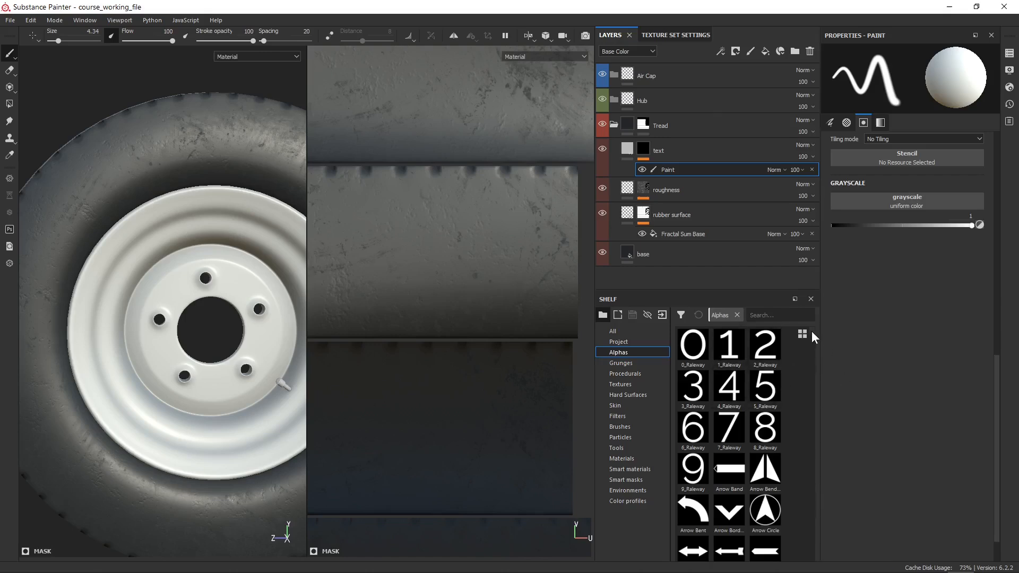
left_click_drag(815, 333, 813, 406)
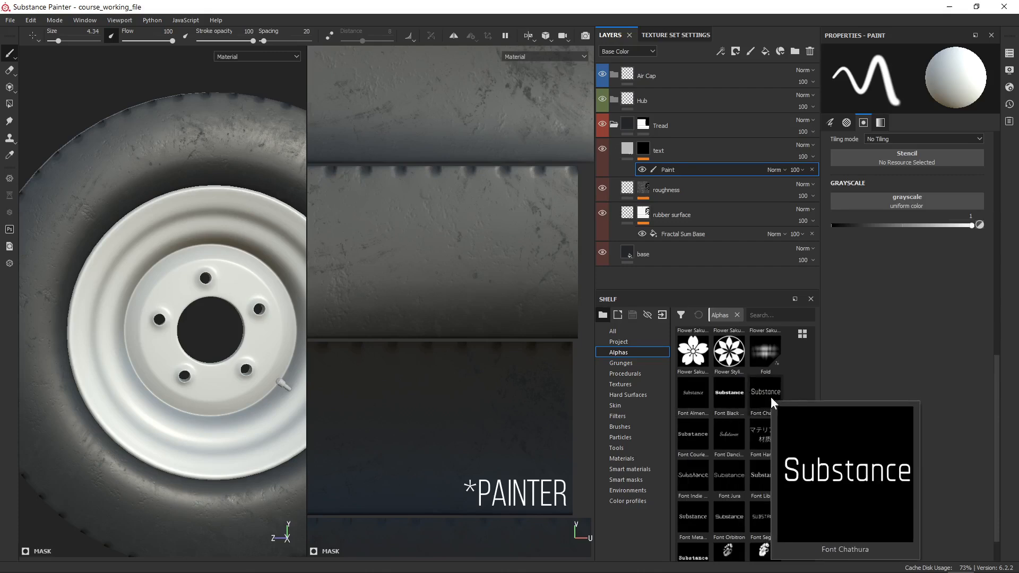
mouse_move(757, 442)
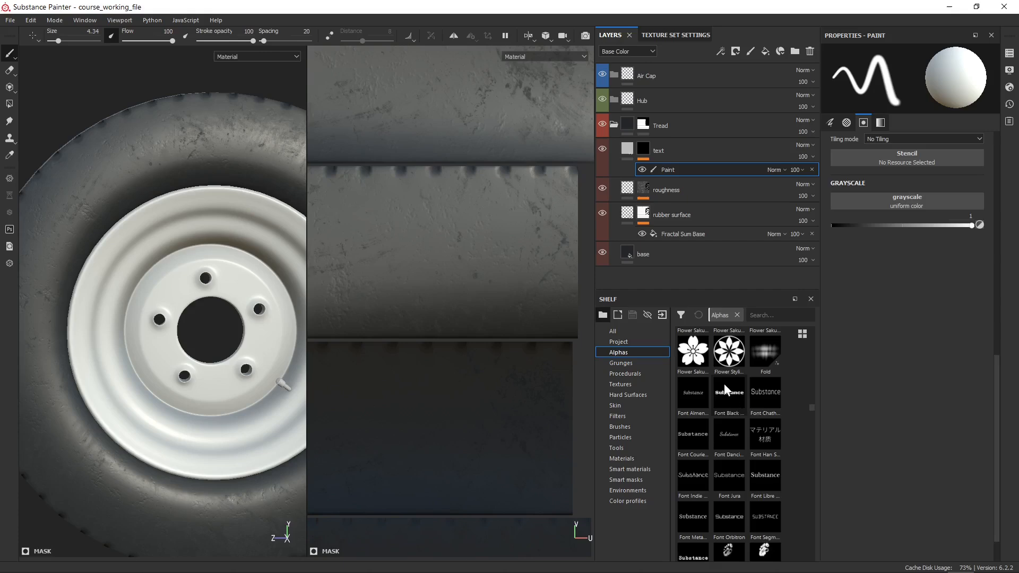
mouse_move(725, 388)
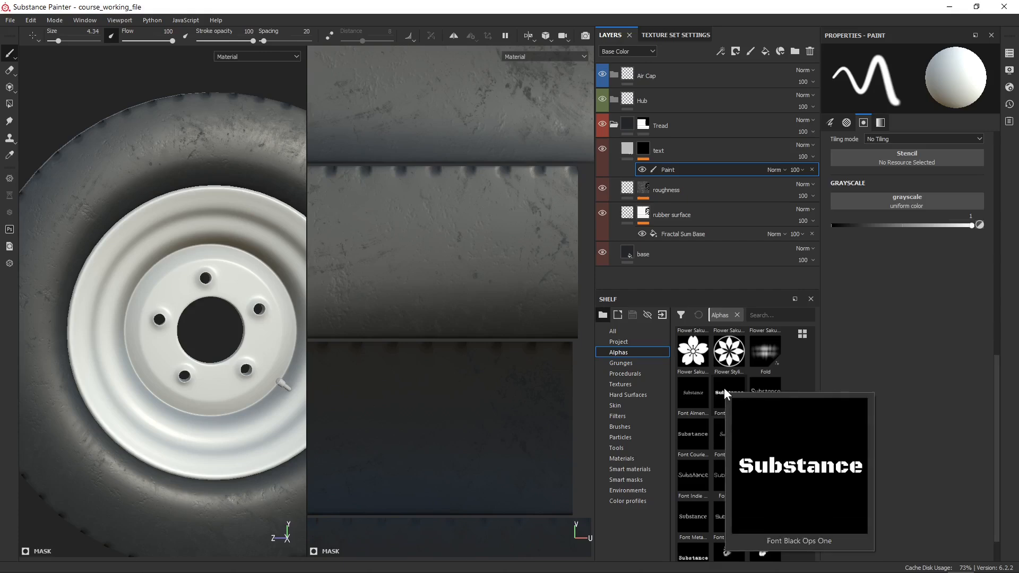
left_click(725, 393)
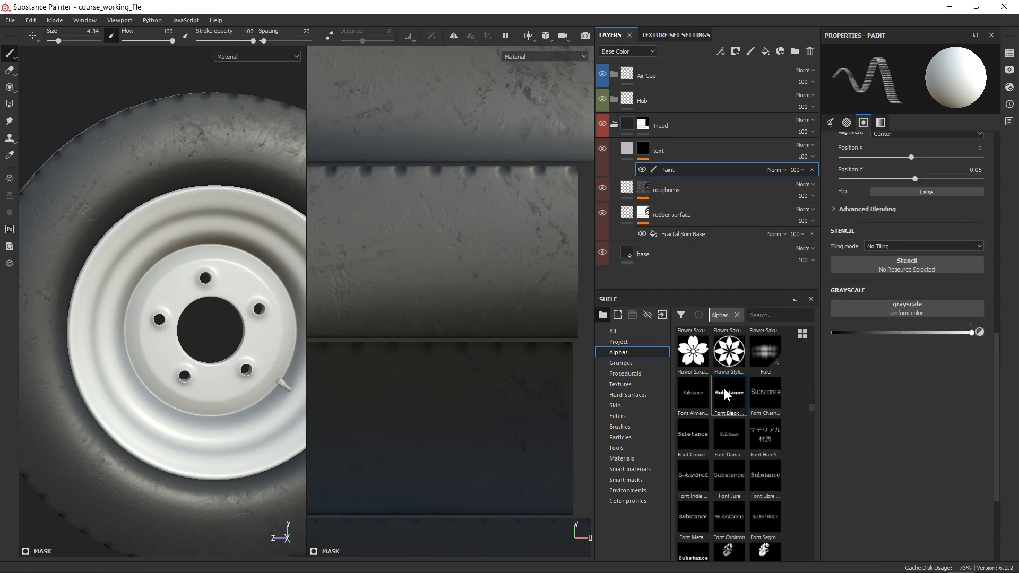
Step: Look through the brush properties, try the Font Chathura and Font Almendra alphas, and return to Font Black Ops One
scroll(934, 332, "up", 5)
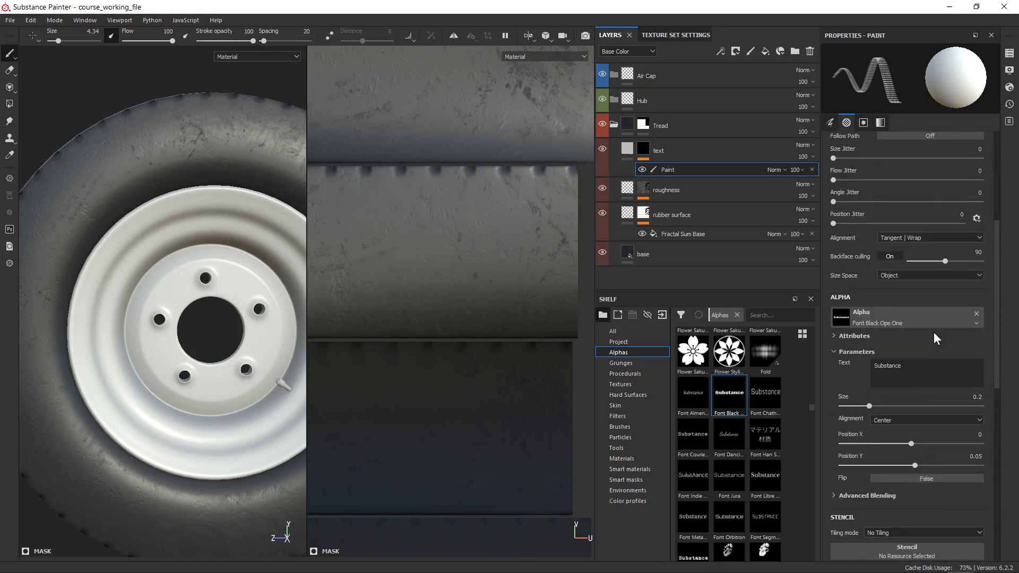
scroll(840, 297, "down", 1)
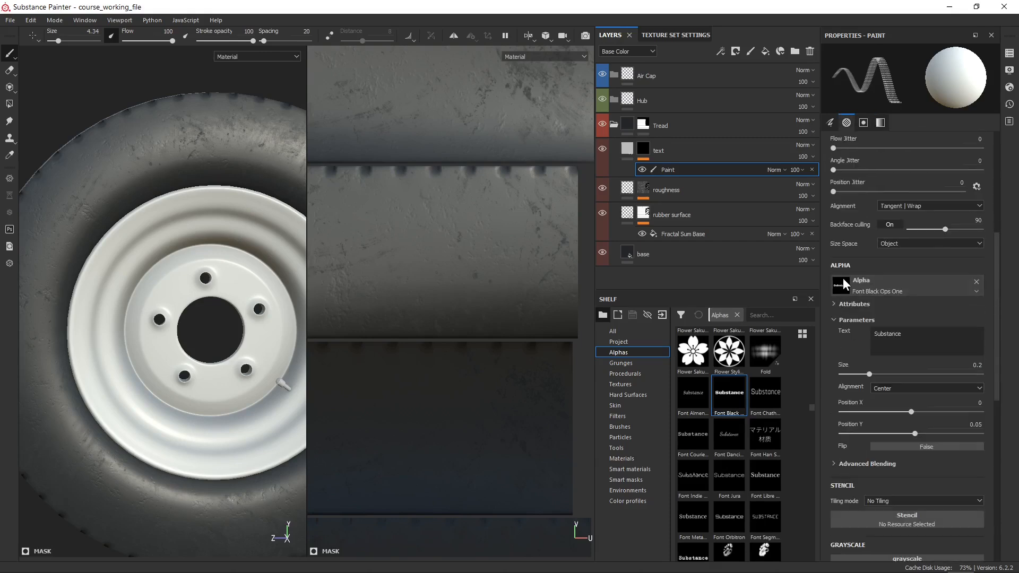
scroll(897, 262, "up", 6)
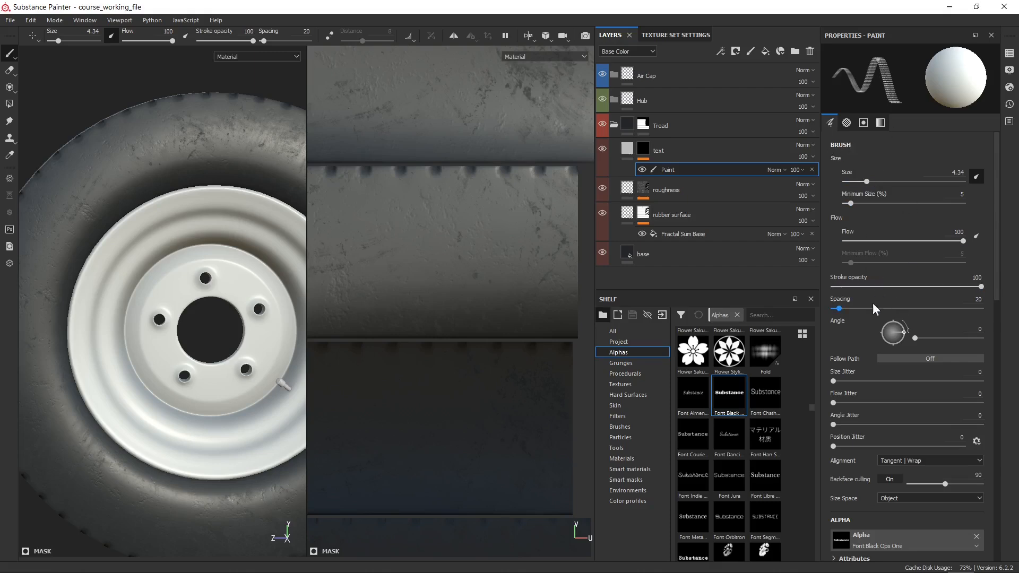
scroll(866, 319, "down", 8)
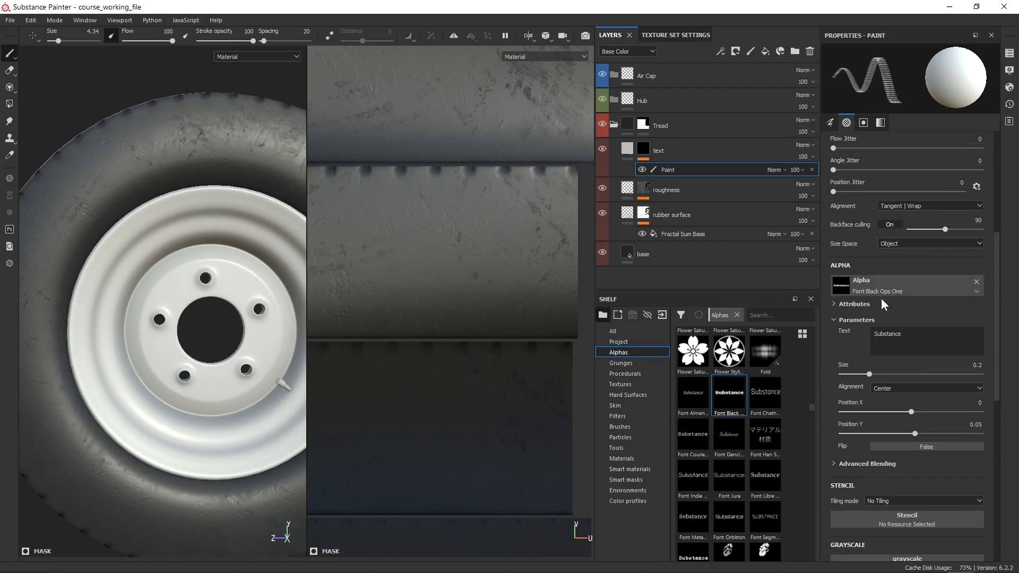
left_click(760, 428)
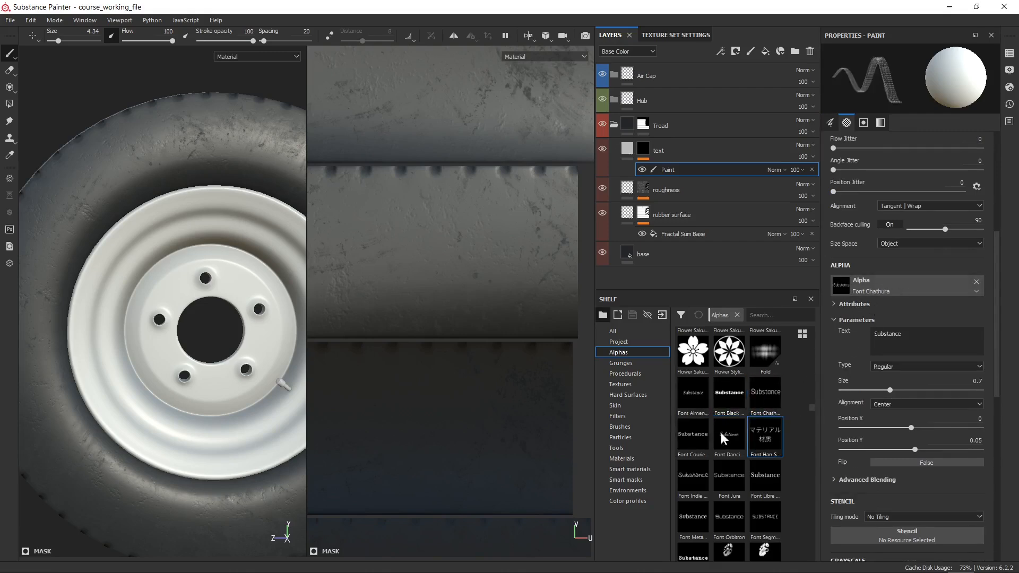
left_click(687, 396)
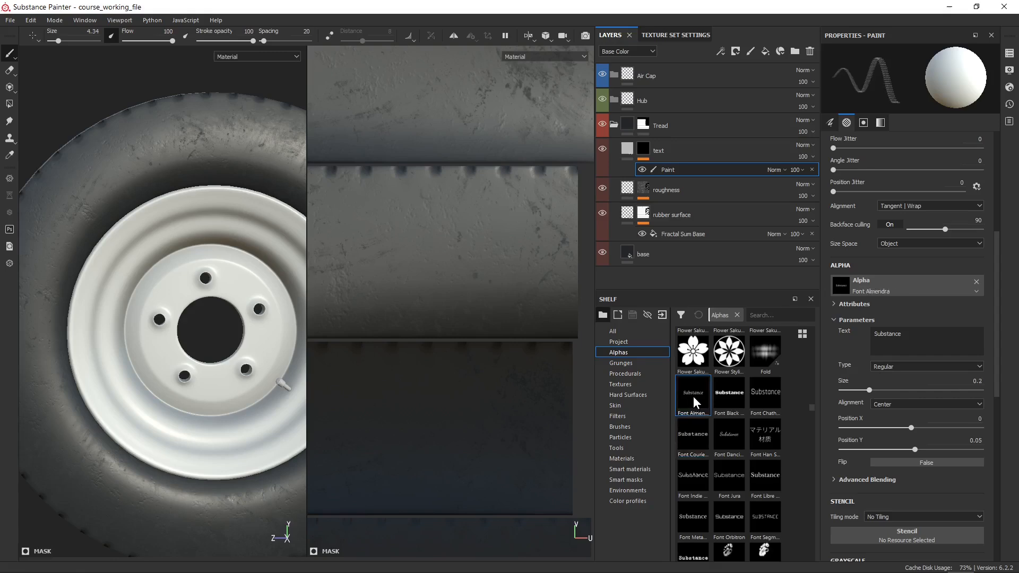
left_click(730, 393)
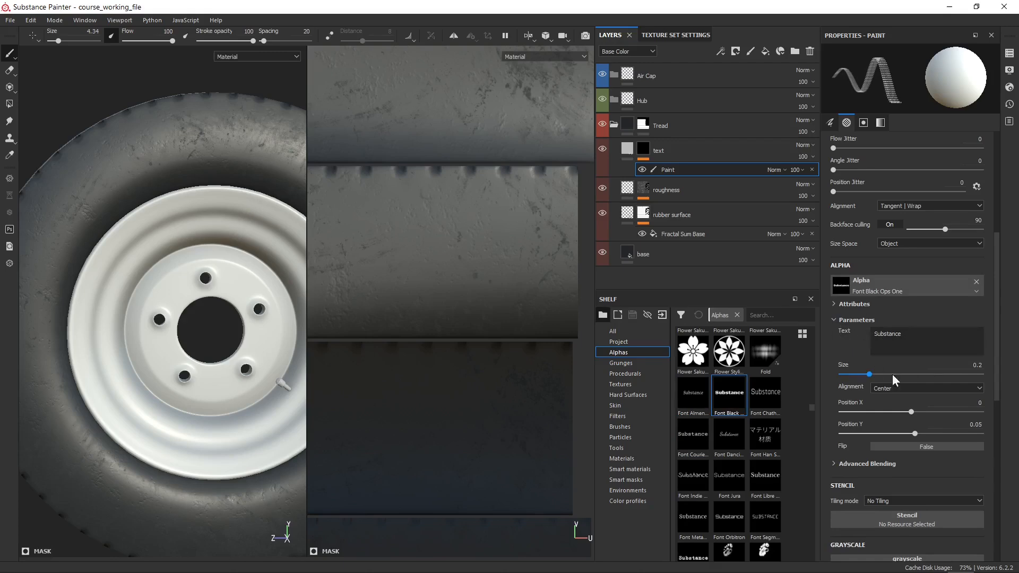
Step: Replace the font alpha's text with "Chunck's Tires"
double_click(900, 335)
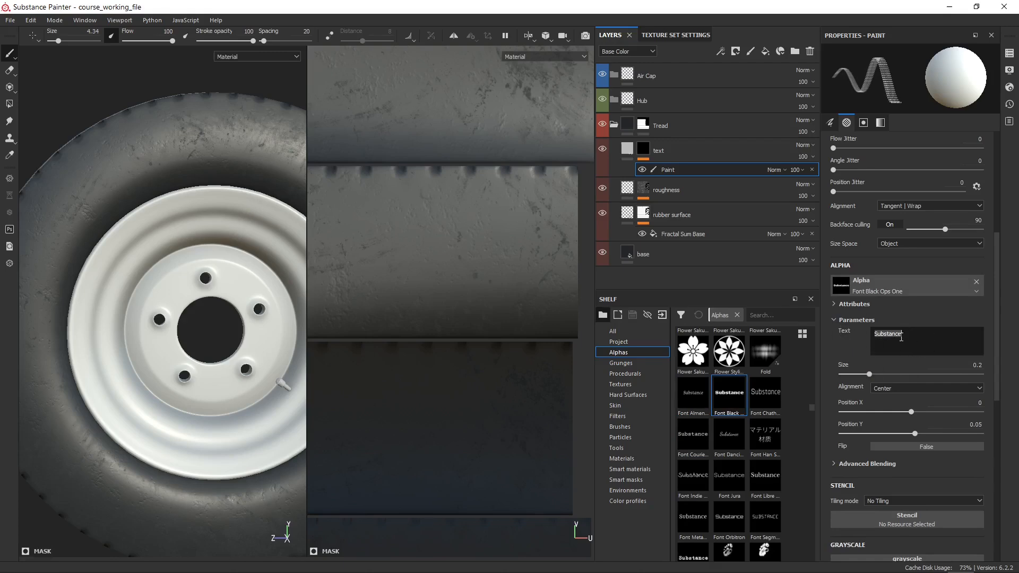
type("Chu")
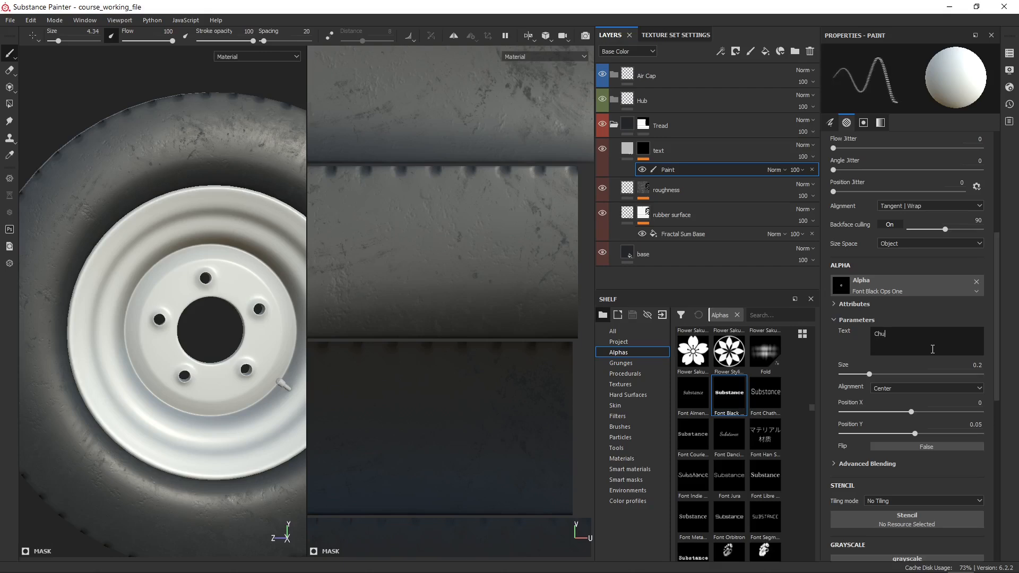
type("nck's Tires")
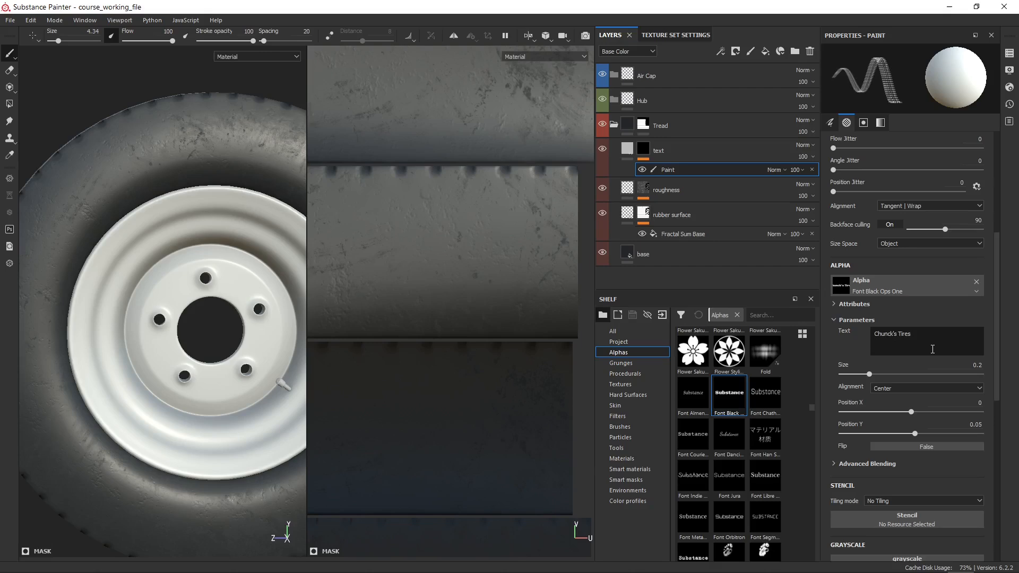
left_click(851, 346)
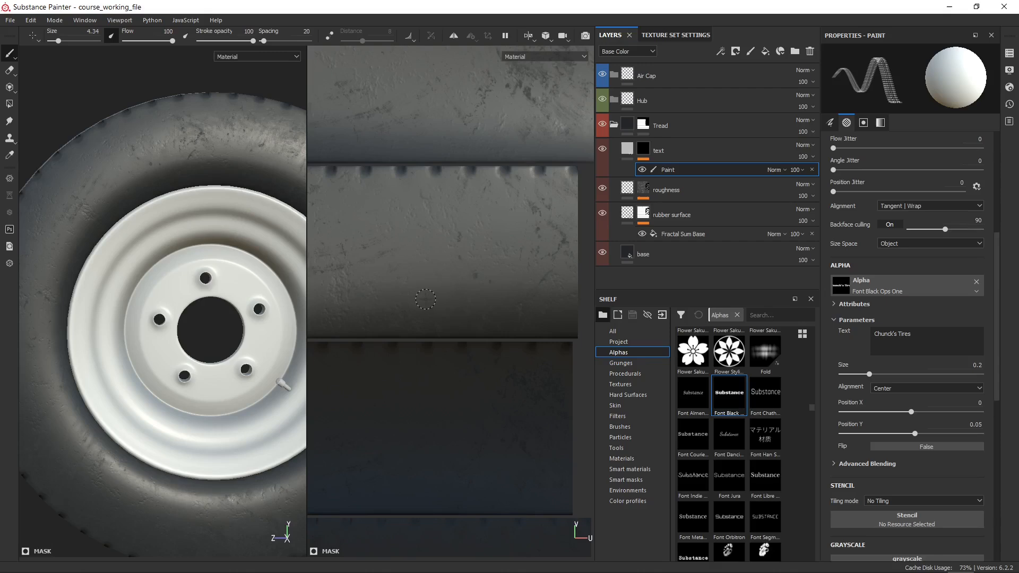
Step: Set the brush size to 43.55 and the grayscale value to 0.5, and stamp the text on the sidewall's UV strip
mouse_move(393, 298)
right_mouse_down("ctrl")
mouse_move(471, 298)
mouse_move(461, 299)
right_mouse_up("ctrl")
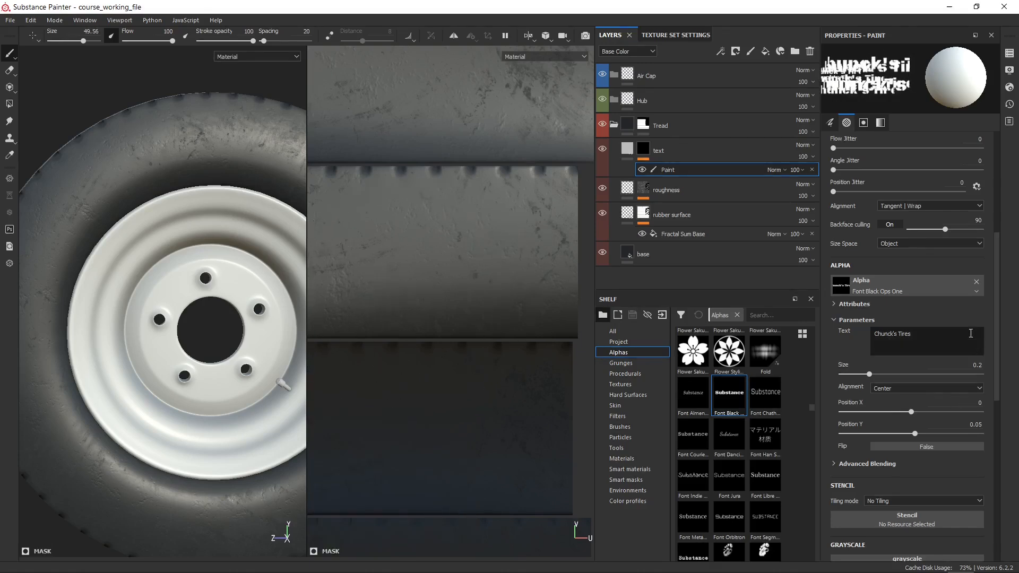
scroll(998, 253, "down", 3)
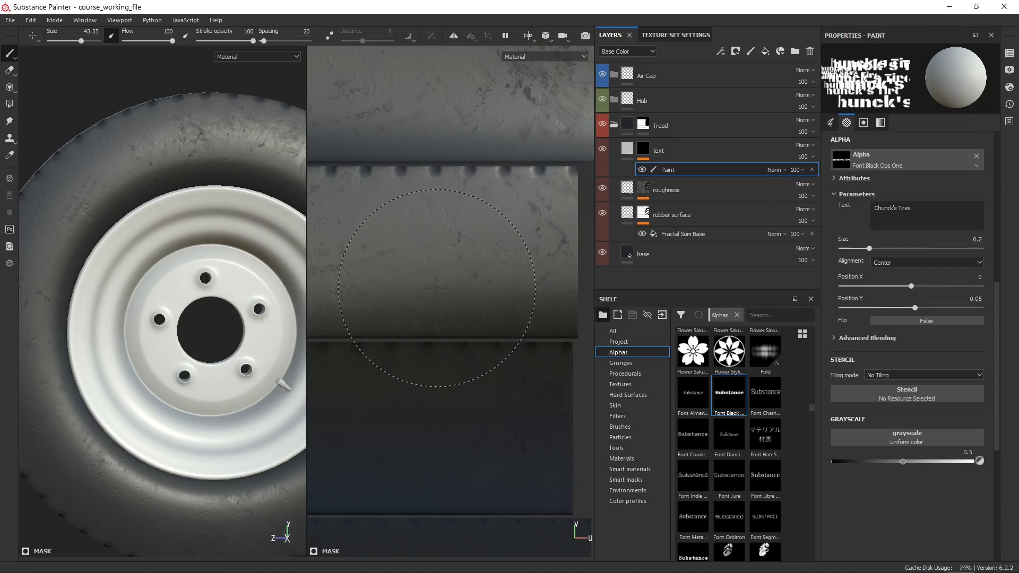
left_click(428, 293)
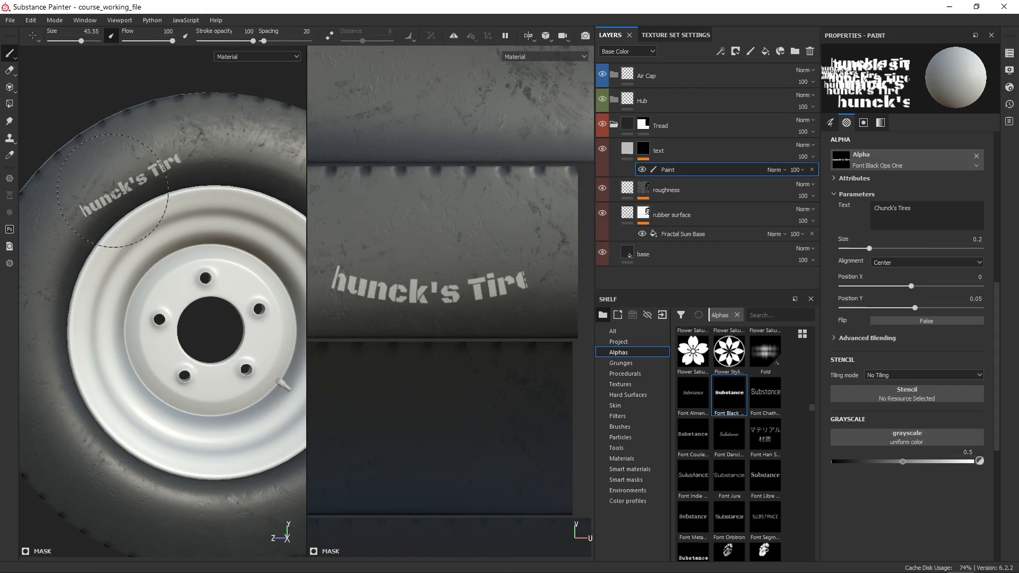
right_click_drag(108, 142, 167, 269, "alt")
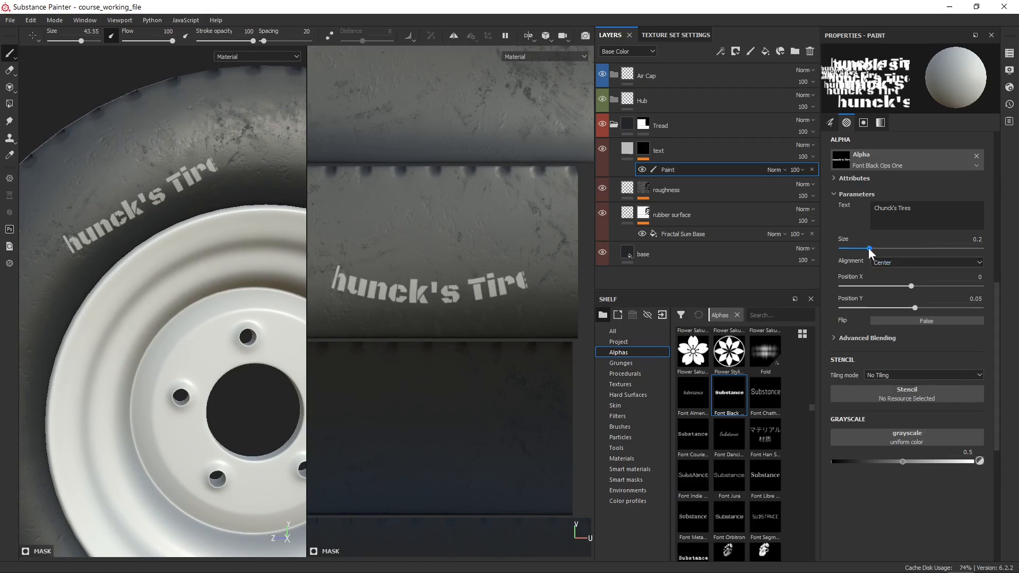
Step: Set the alpha's text size to 0.1 and replace the cropped stamp with a new one on the sidewall's UV strip
left_click_drag(869, 247, 856, 251)
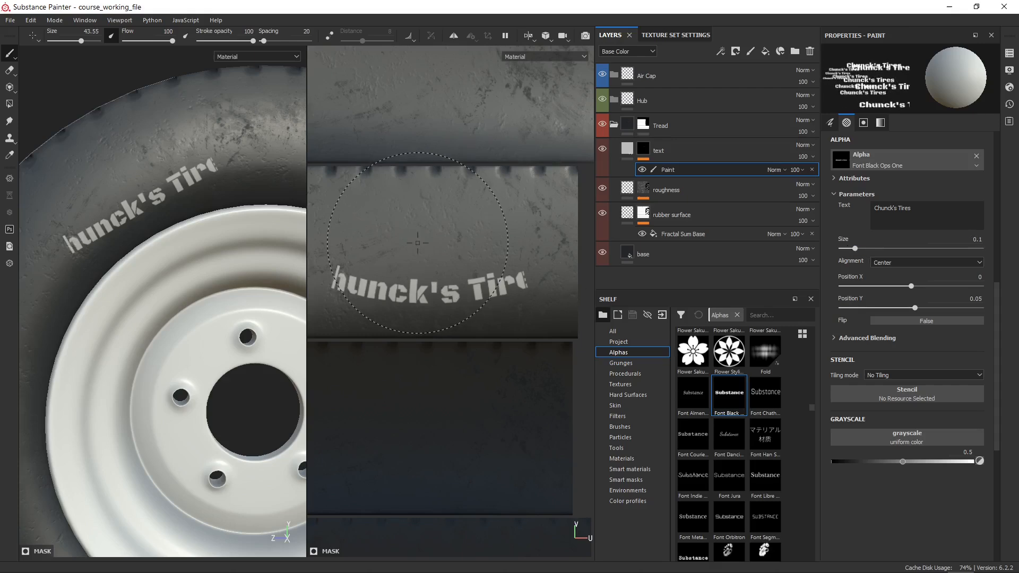
left_click(433, 298)
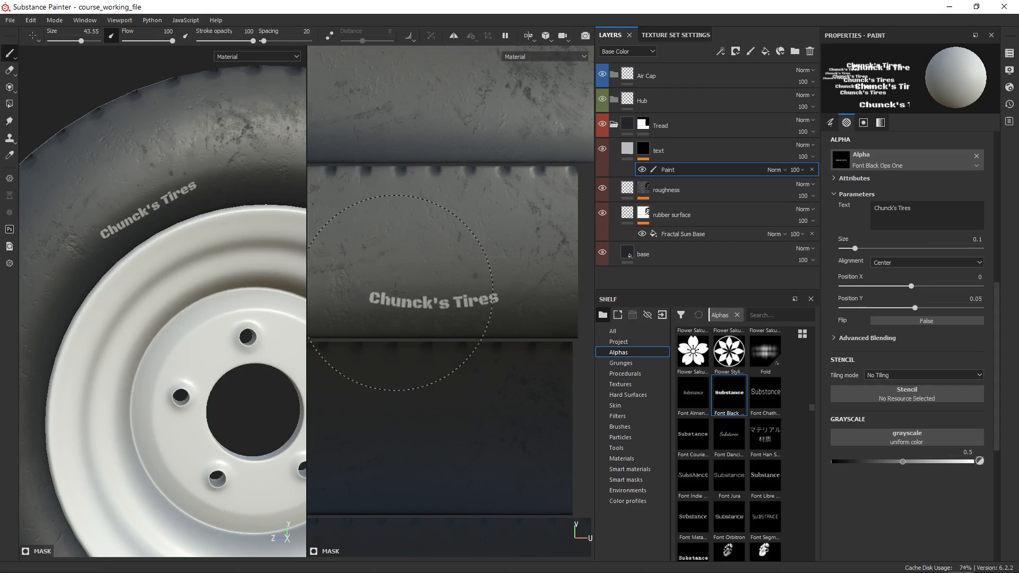
scroll(884, 338, "up", 7)
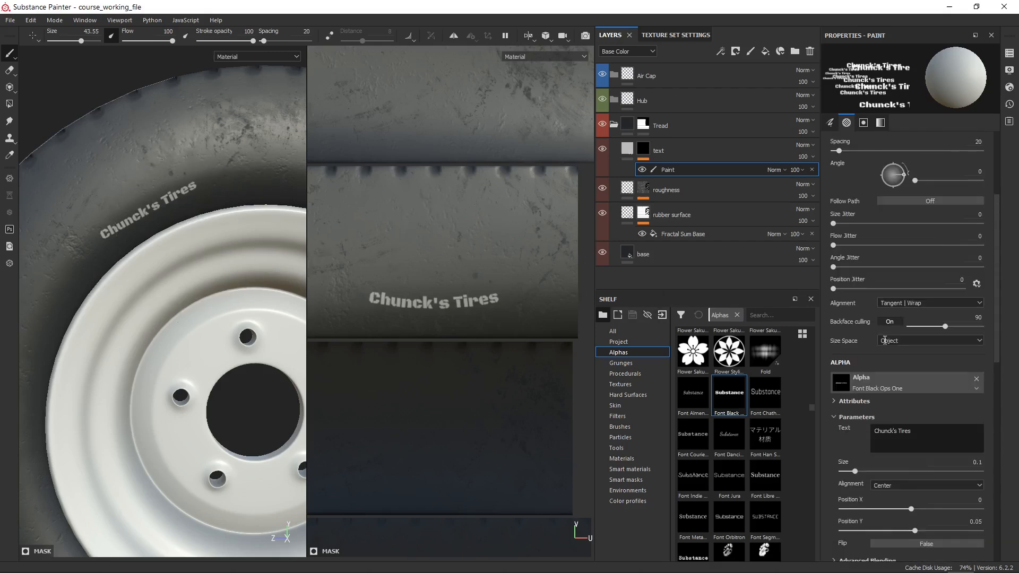
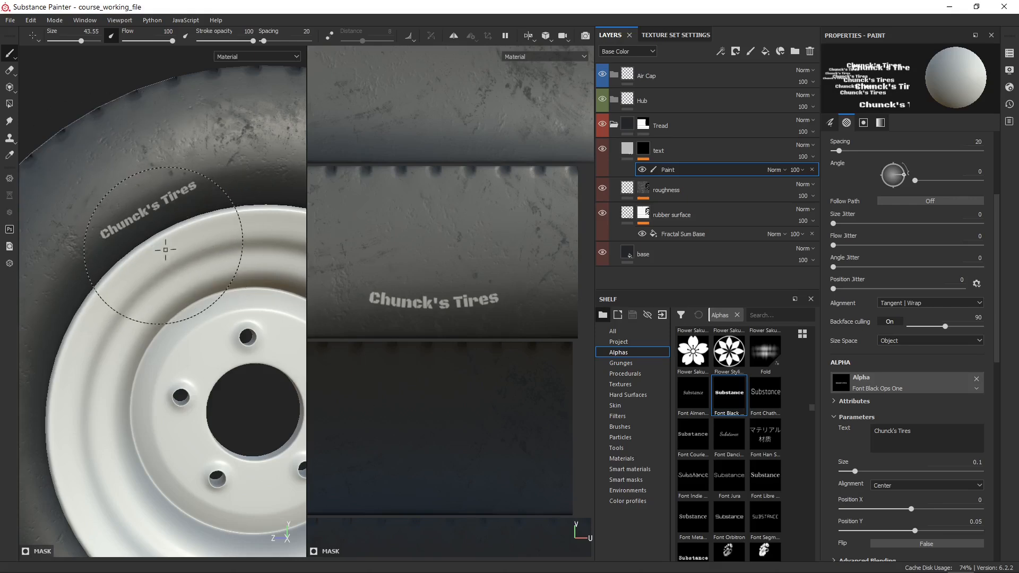
mouse_move(166, 250)
left_mouse_down("alt")
mouse_move(150, 218)
mouse_move(163, 242)
left_mouse_up("alt")
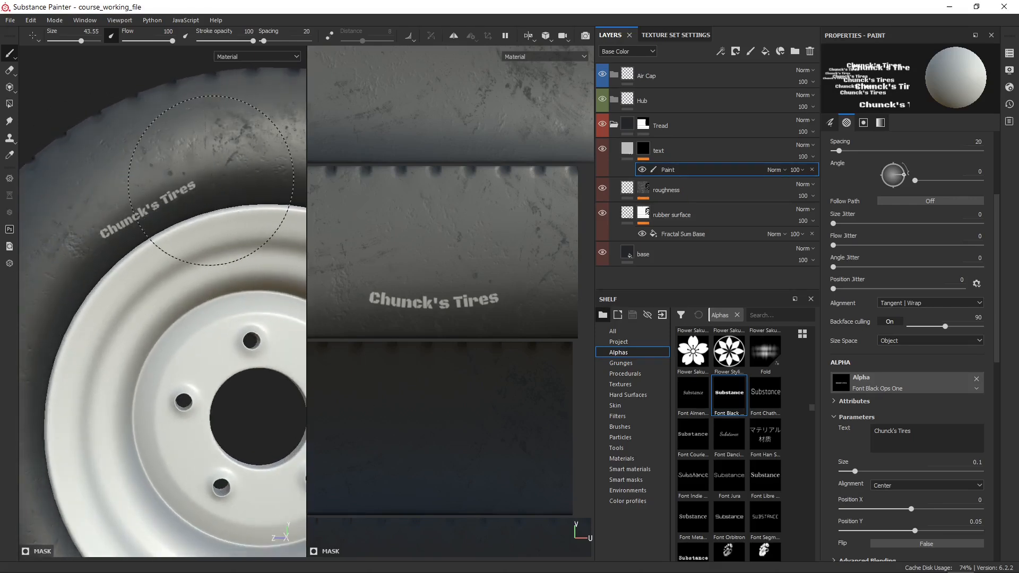
left_click_drag(104, 244, 107, 244, "alt")
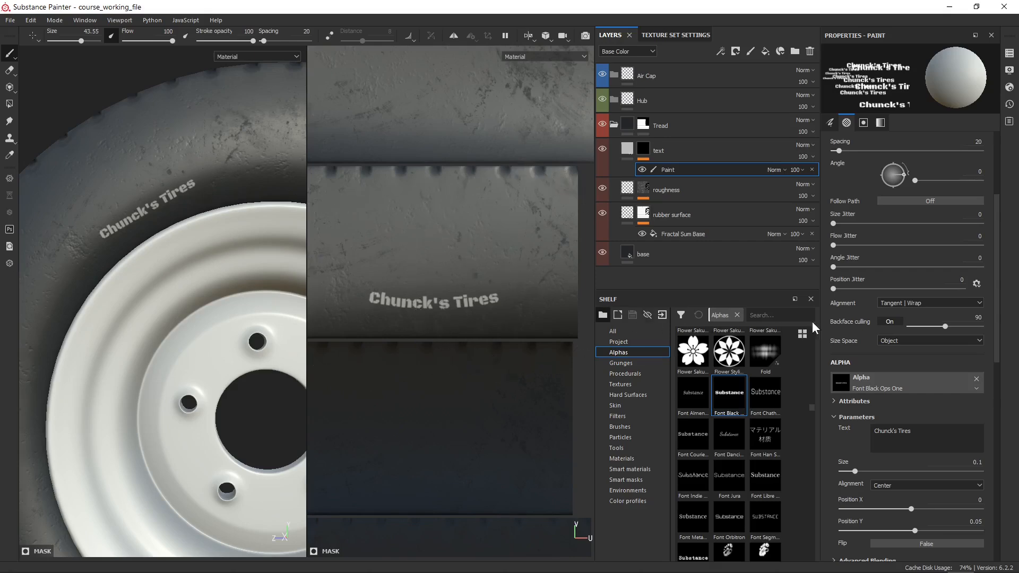
Step: Set the brush alignment to UV, replace the curved stamp with a straight one on the UV strip, and check it on the tire
left_click(900, 301)
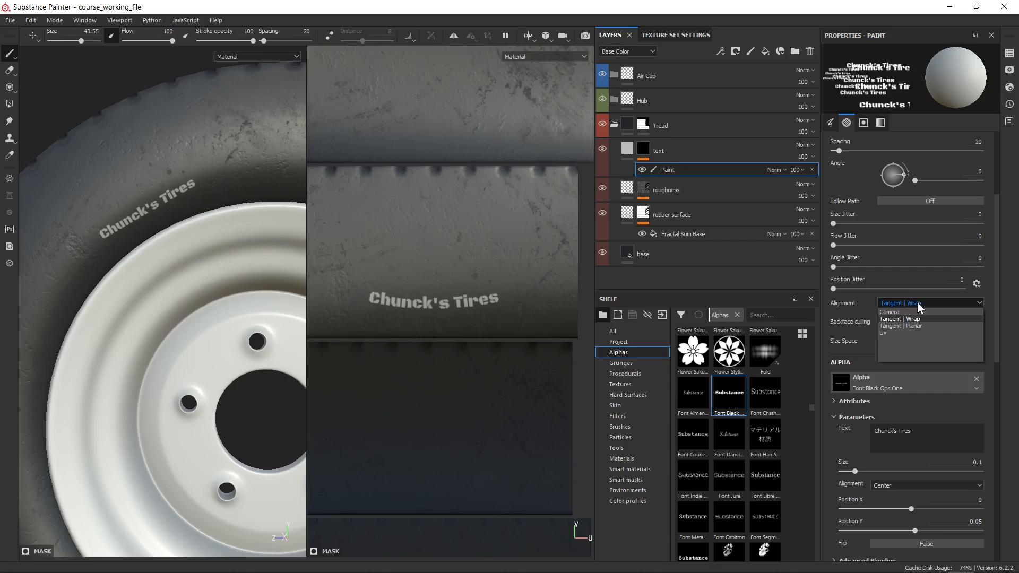
left_click(887, 333)
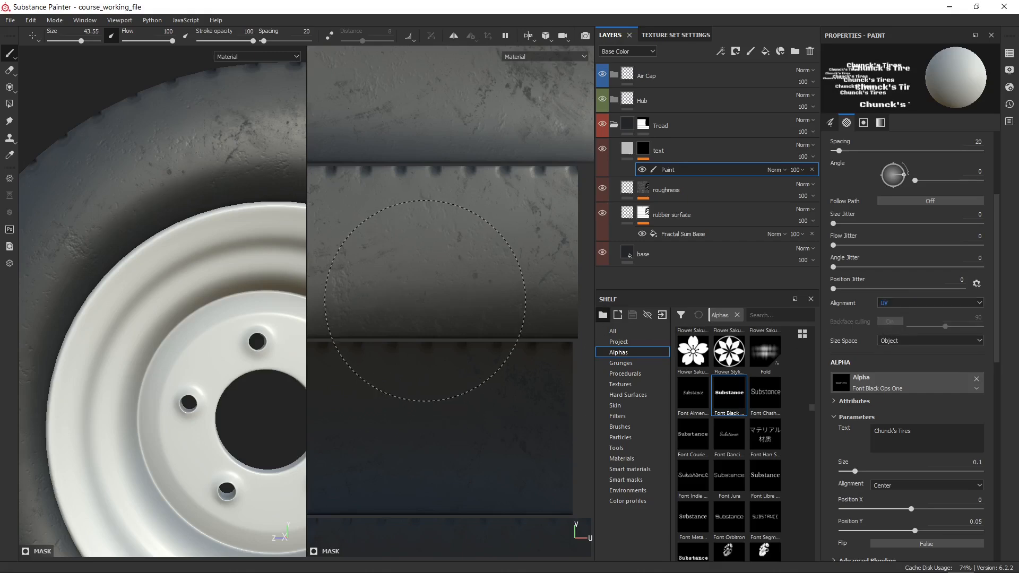
left_click(444, 294)
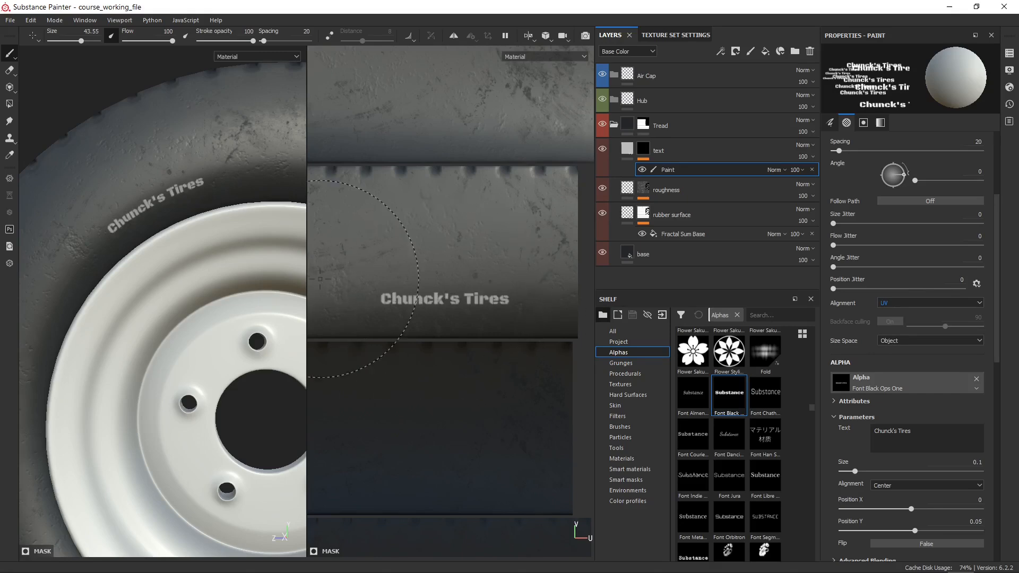
right_click_drag(152, 296, 143, 223, "alt")
left_click_drag(143, 223, 141, 182, "alt")
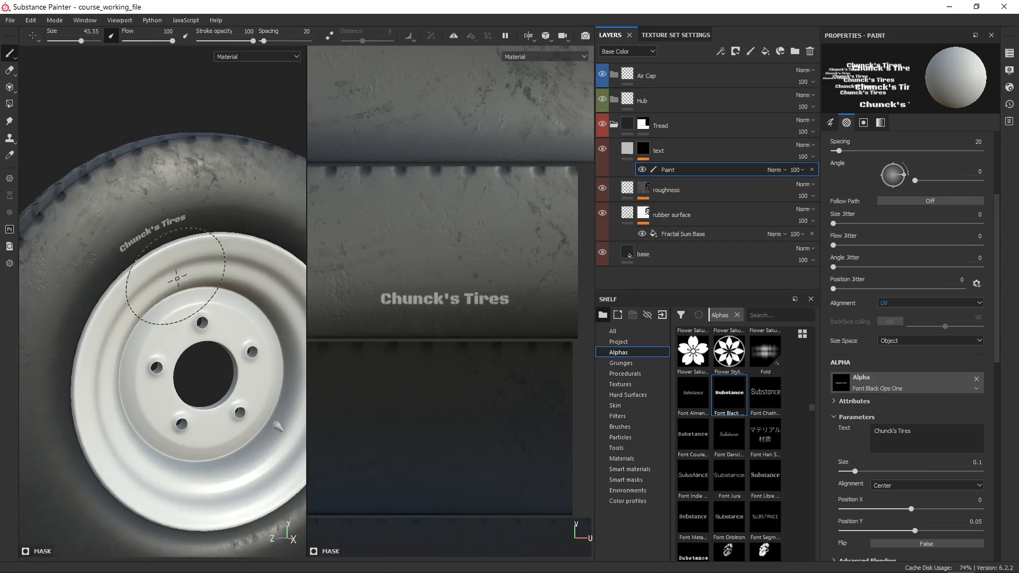
Step: Undo the small text stamp and stamp the text again with the brush size at 73.62 on the sidewall's UV strip
key("ctrl+z")
right_click_drag(374, 301, 396, 302, "ctrl")
scroll(396, 301, "down", 2)
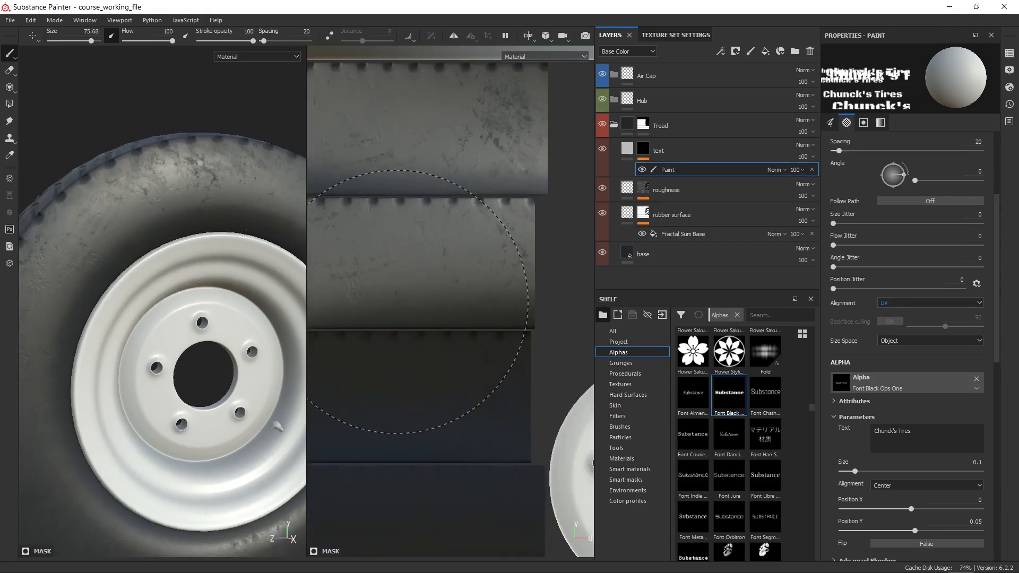
scroll(417, 301, "down", 1)
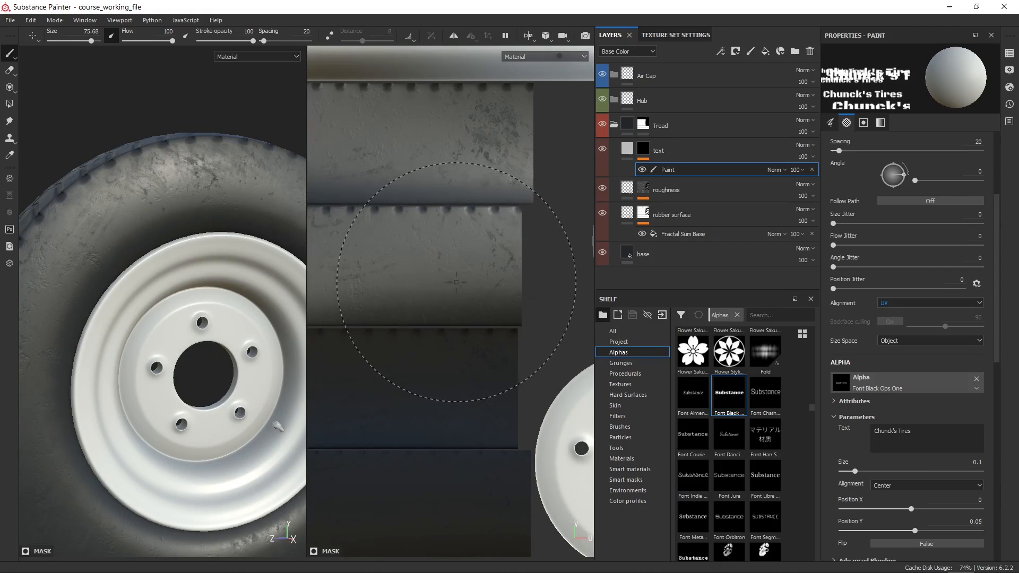
middle_click_drag(424, 282, 478, 282, "alt")
right_click_drag(458, 281, 447, 293, "ctrl")
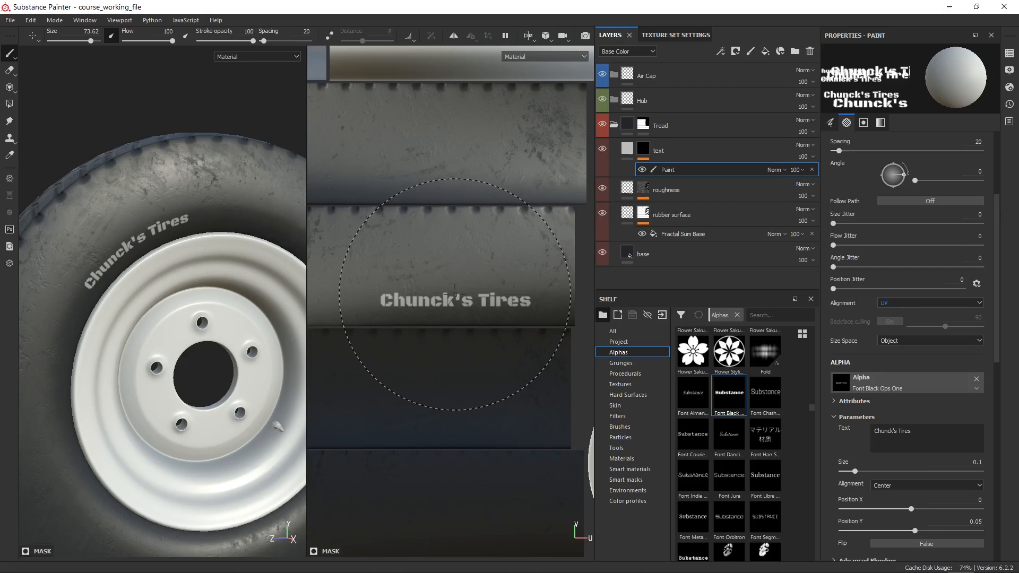
Step: Undo the text stamp, enlarge the brush to 98.01 and stamp the text again on the sidewall's UV strip
key("ctrl+z")
right_click_drag(456, 291, 498, 291, "ctrl")
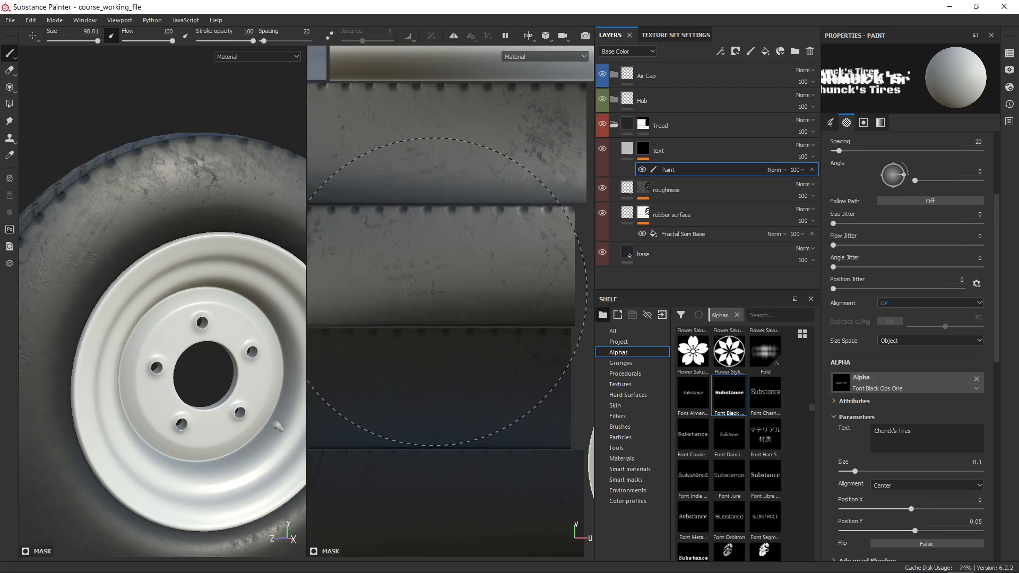
left_click(433, 291)
key("ctrl+z")
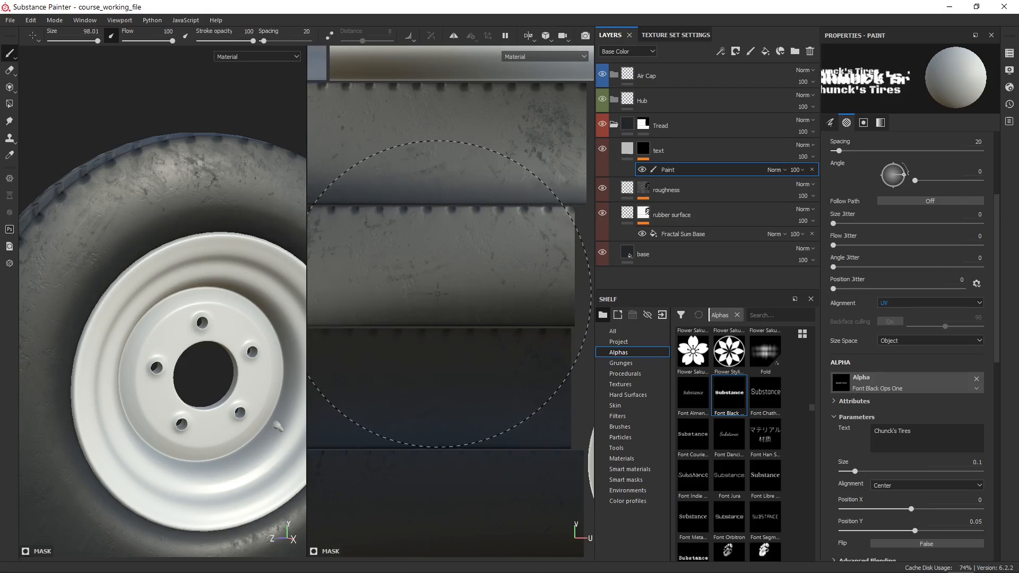
left_click(437, 294)
Step: Show only the 3D viewport and examine the size and sharpness of the stamped text on the tire's sidewall
right_click_drag(175, 297, 138, 265, "alt")
left_click_drag(137, 266, 166, 289, "alt")
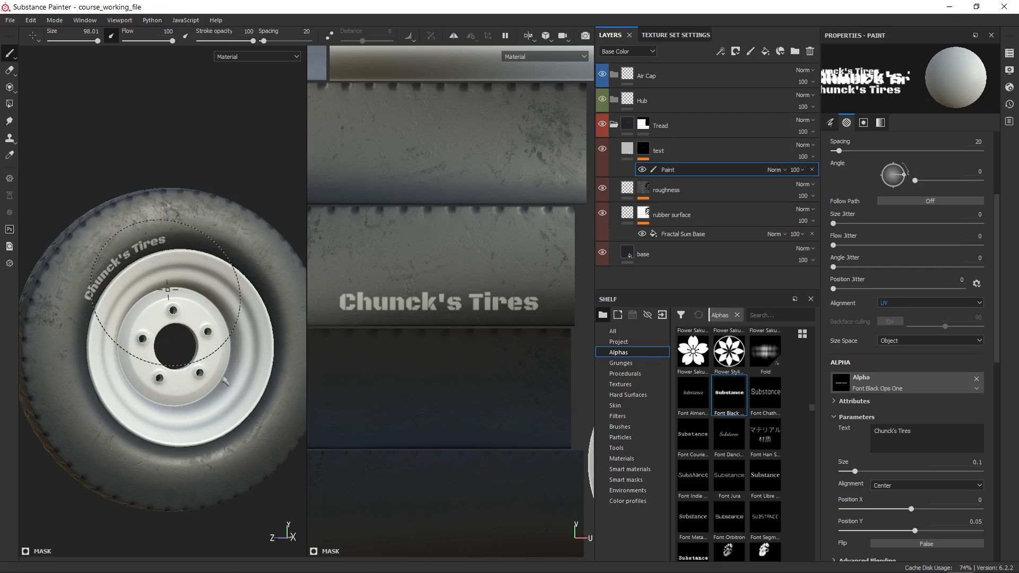
key("F2")
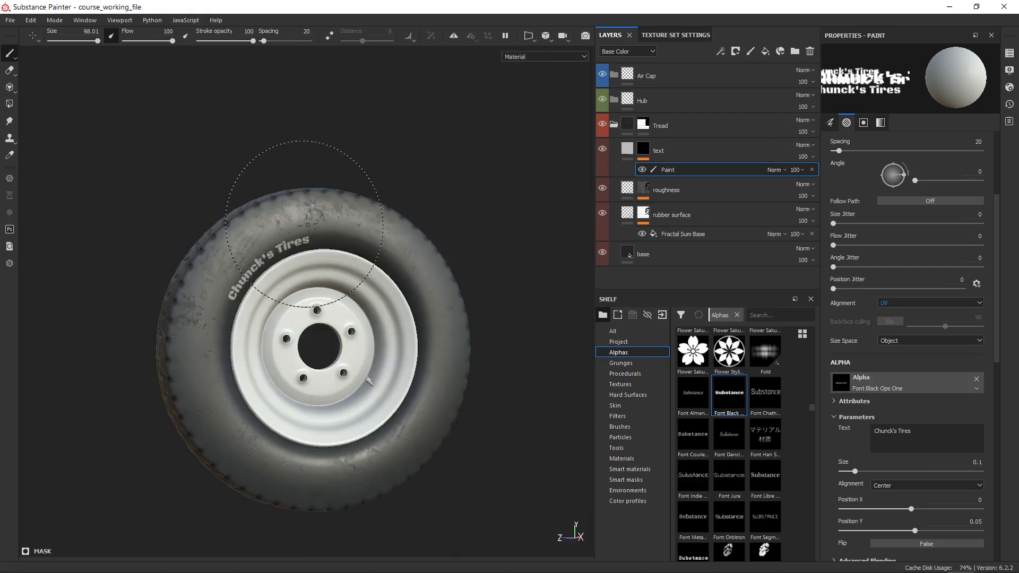
mouse_move(313, 297)
right_mouse_down("alt")
mouse_move(379, 385)
mouse_move(466, 414)
right_mouse_up("alt")
middle_click_drag(467, 414, 487, 382, "alt")
right_click_drag(313, 239, 352, 291, "alt")
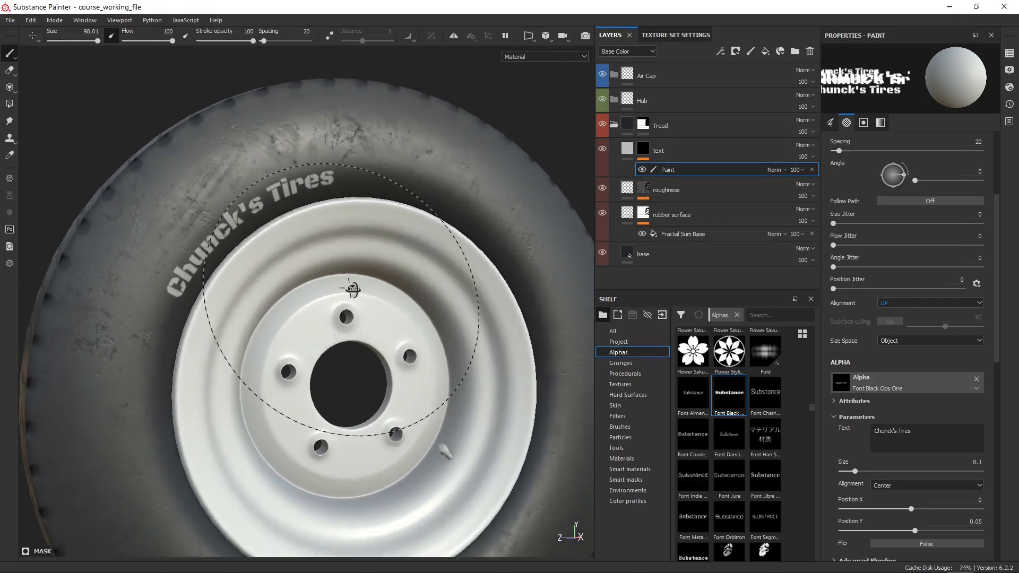
left_click_drag(352, 292, 376, 289, "alt")
right_click_drag(376, 289, 337, 289, "ctrl")
right_click_drag(360, 200, 391, 307, "alt")
mouse_move(391, 308)
middle_mouse_down("alt")
mouse_move(412, 287)
mouse_move(416, 255)
middle_mouse_up("alt")
right_click_drag(416, 256, 431, 259, "alt")
mouse_move(303, 228)
left_mouse_down("alt")
mouse_move(236, 191)
mouse_move(291, 228)
left_mouse_up("alt")
Step: Change the text layer's base colour to an off-white with a brightness value of 0.9
left_click(629, 148)
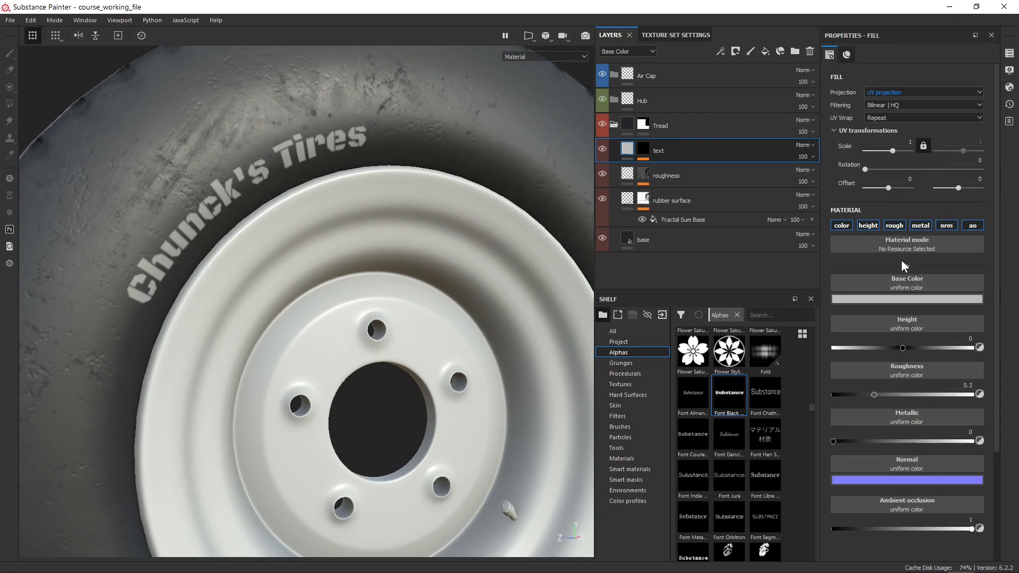
scroll(901, 260, "down", 1)
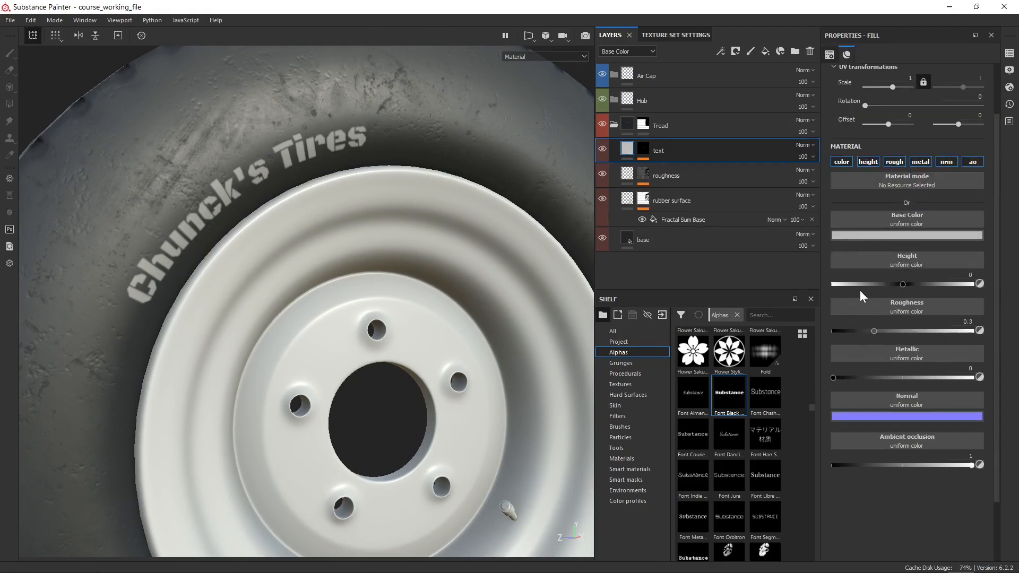
left_click(899, 235)
left_click_drag(928, 297, 715, 178)
left_click(791, 274)
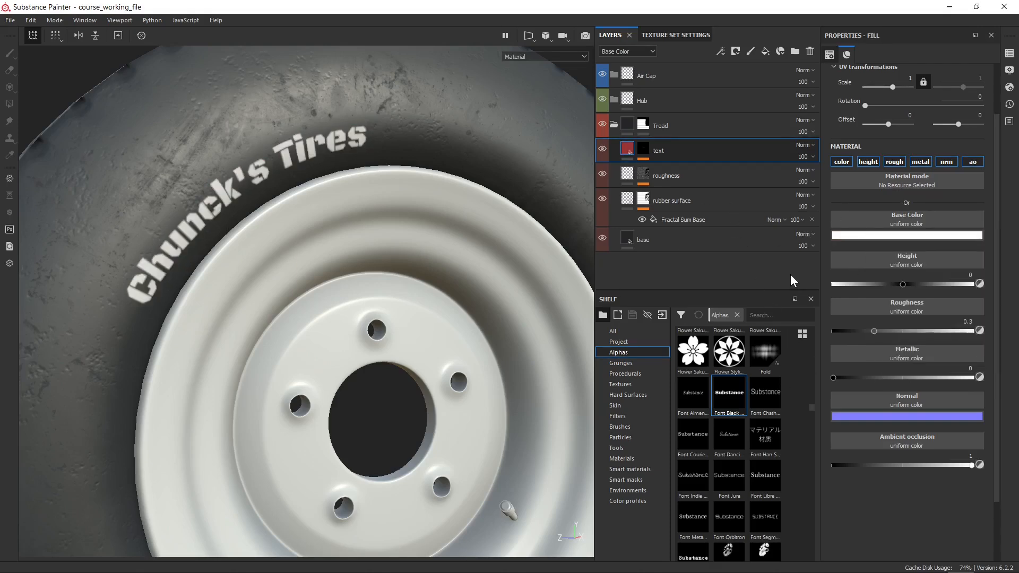
left_click(853, 237)
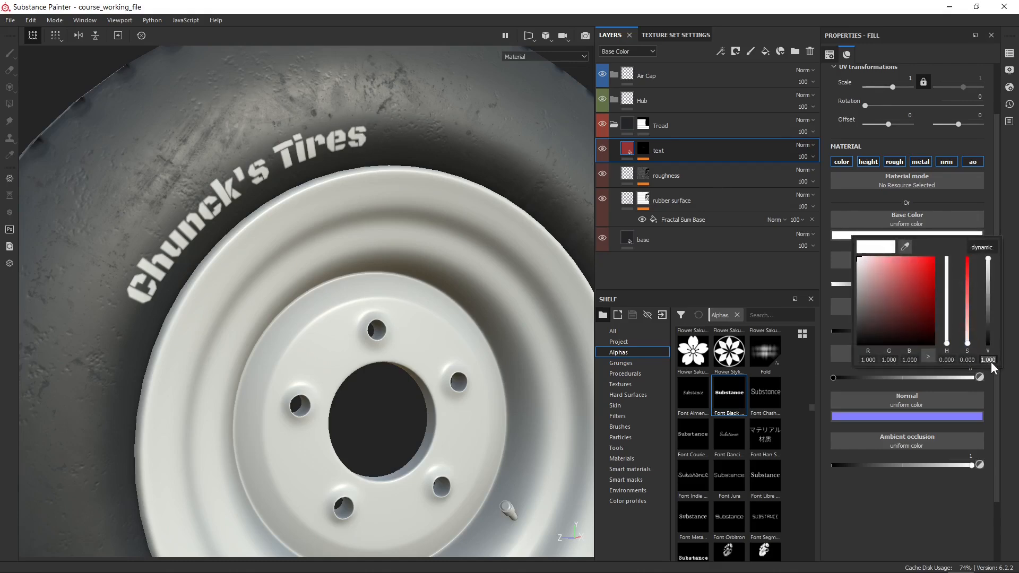
type("0.")
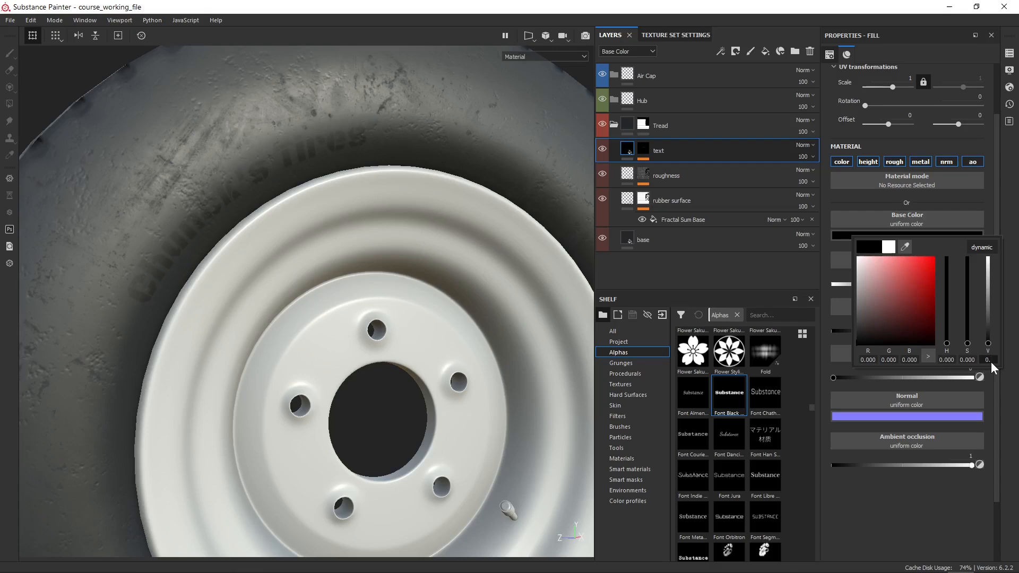
type("9")
key("Return")
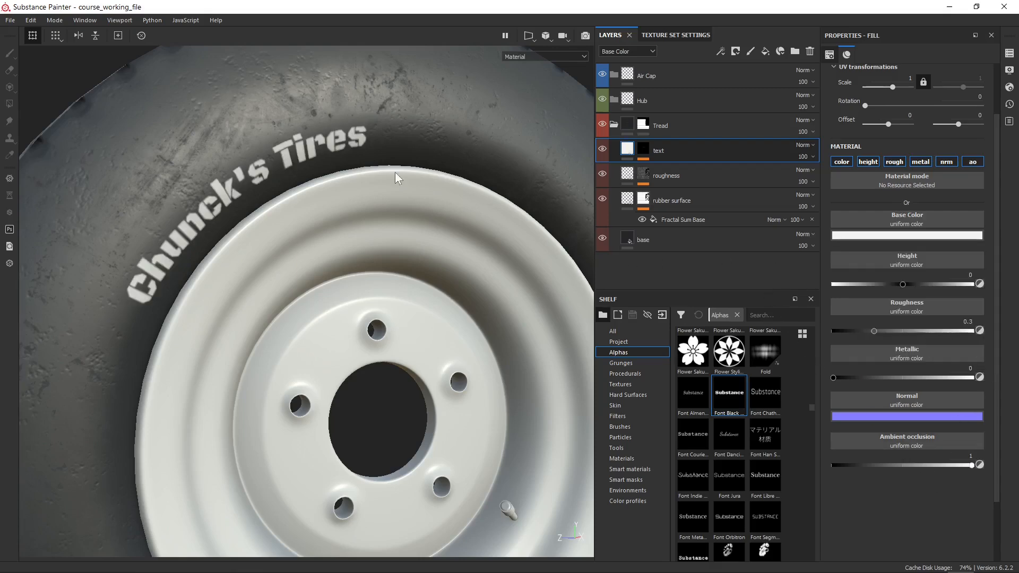
Step: Try a height of -0.3881 on the text layer, inspect the lettering, and undo the change
left_click_drag(398, 175, 351, 242, "alt")
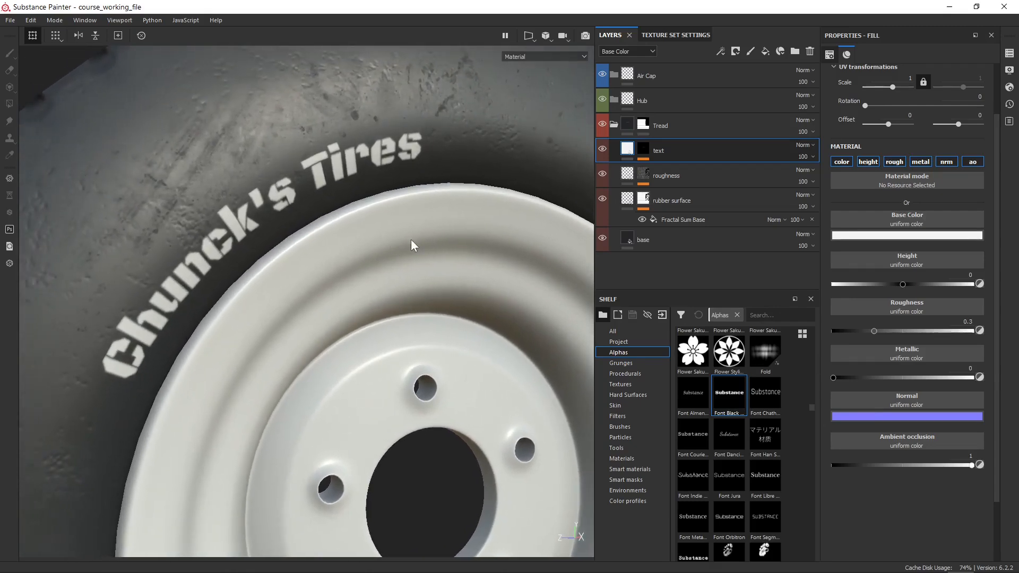
mouse_move(413, 245)
left_mouse_down("alt")
mouse_move(419, 234)
mouse_move(432, 250)
left_mouse_up("alt")
left_click_drag(905, 285, 875, 282)
left_click_drag(550, 290, 398, 278, "alt")
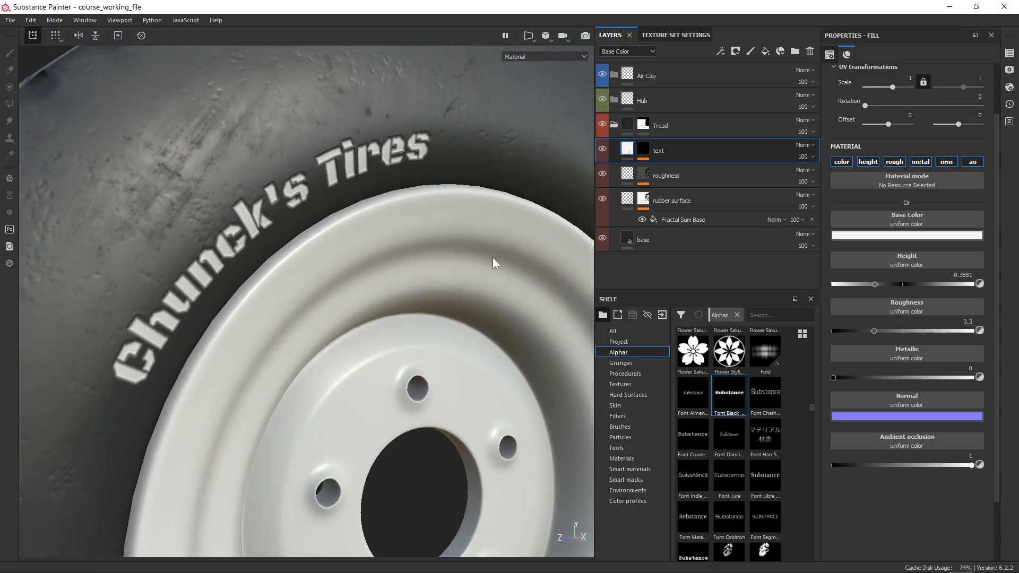
key("ctrl+z")
Step: Test a height of 0.01 on the text layer, replace it with 0.05, and check the lettering under rotated lighting
left_click(969, 277)
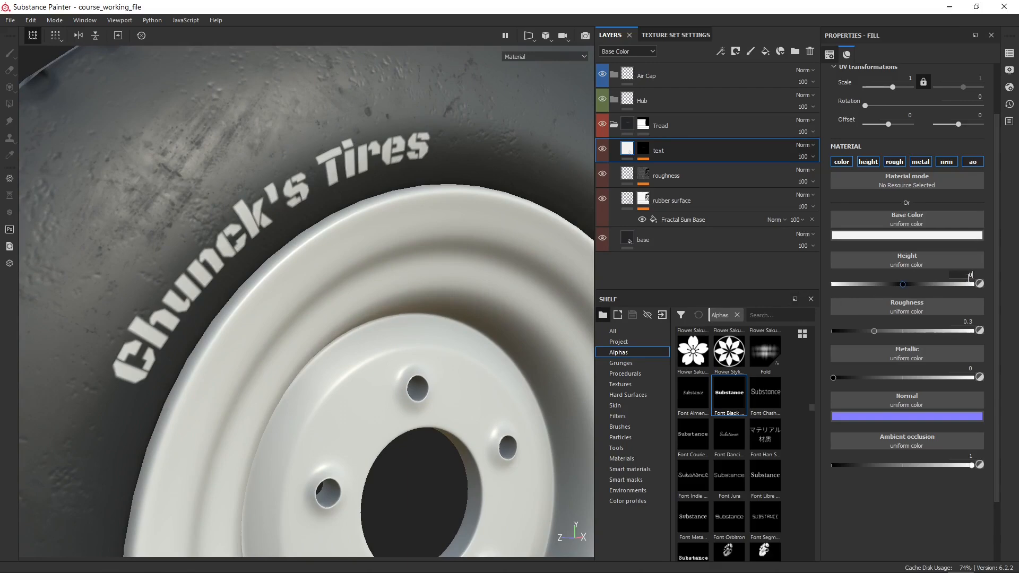
type(".01")
mouse_move(326, 248)
right_mouse_down("shift")
mouse_move(341, 247)
mouse_move(331, 247)
right_mouse_up("shift")
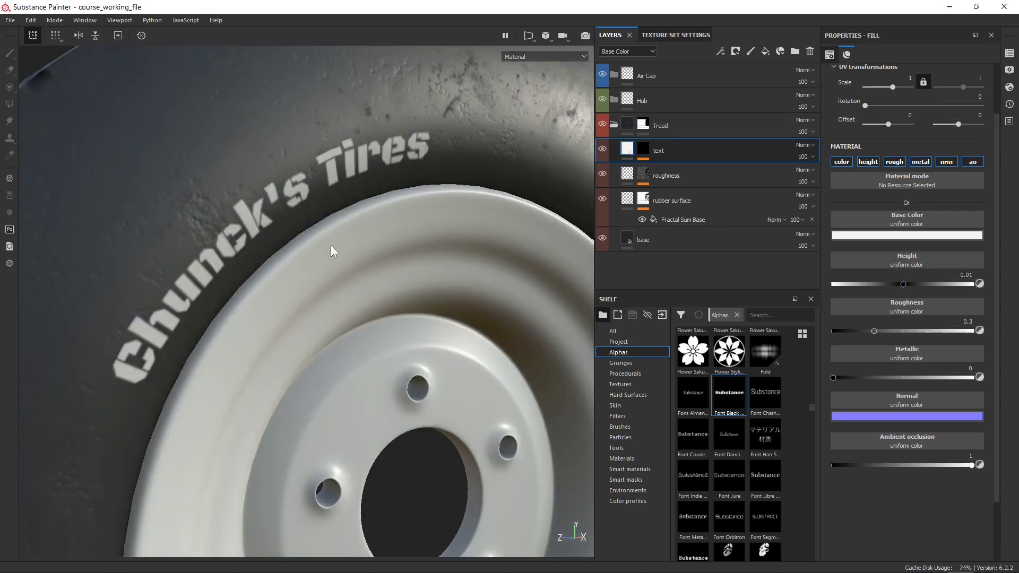
left_click(963, 276)
type("0.05")
key("Return")
left_click_drag(366, 284, 363, 259, "alt")
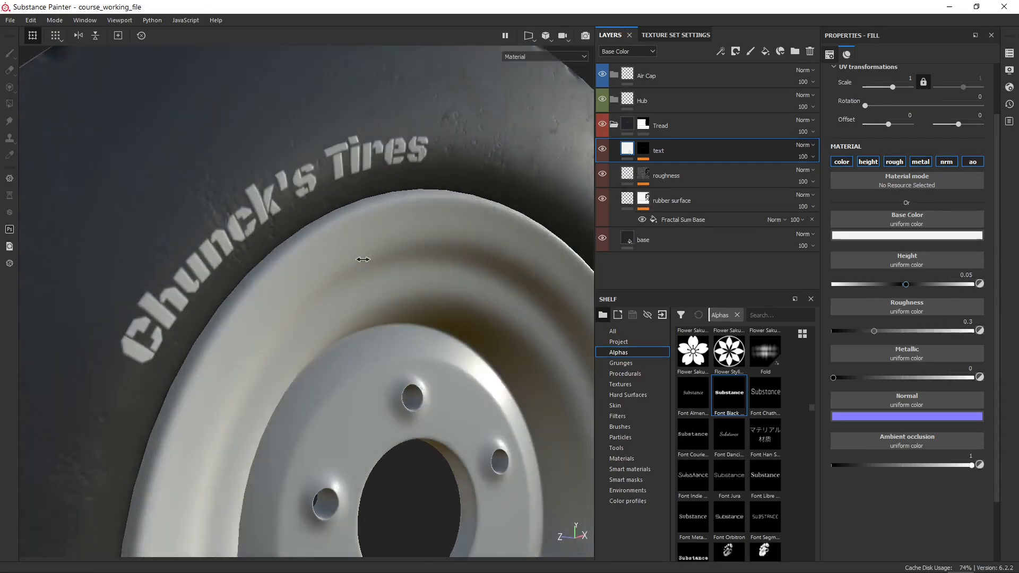
mouse_move(363, 259)
right_mouse_down("shift")
mouse_move(352, 257)
mouse_move(372, 257)
right_mouse_up("shift")
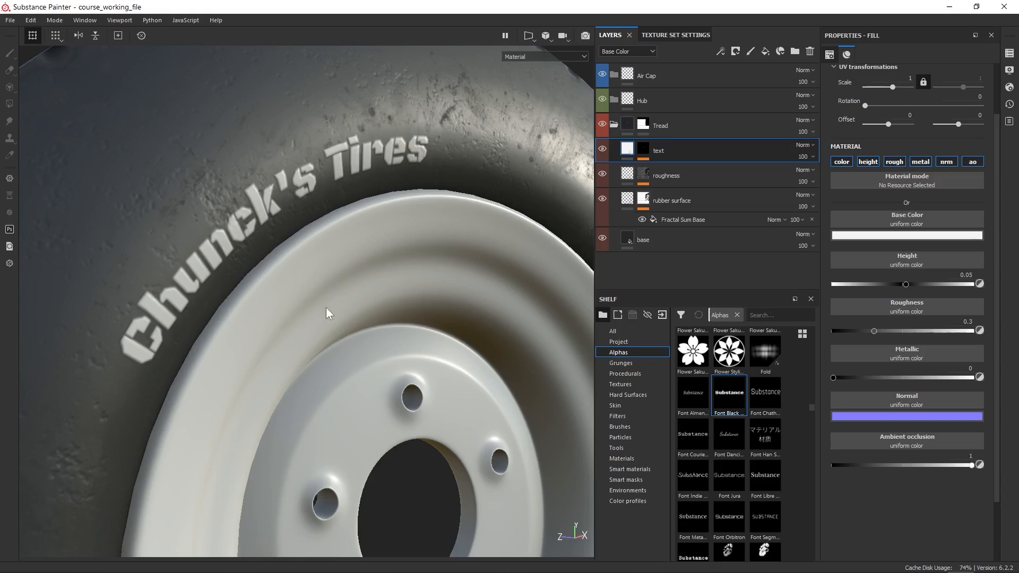
Step: Raise the text layer's roughness to 0.6343 and disable its metal, nrm and ao channels
left_click_drag(882, 331, 921, 332)
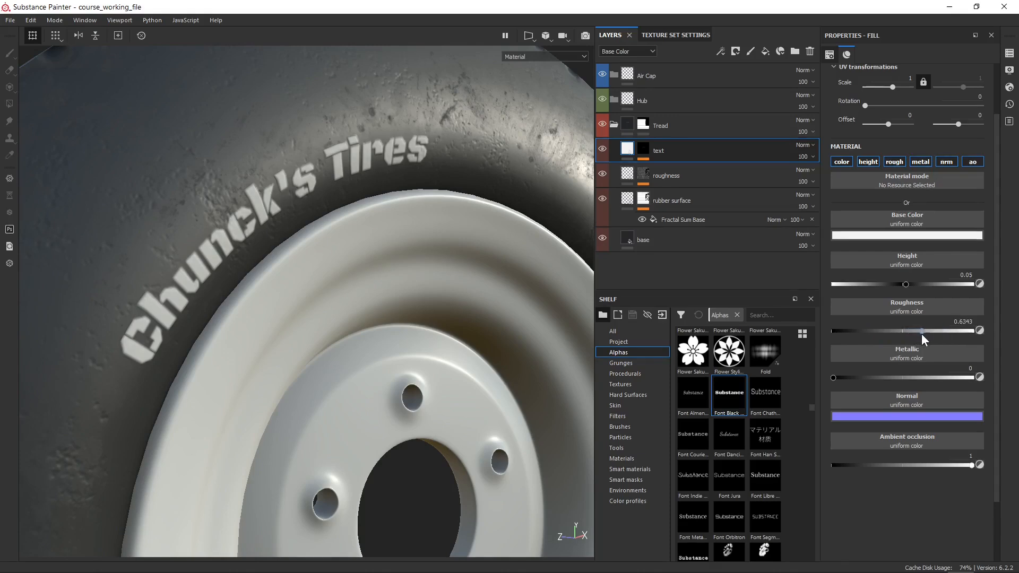
left_click(922, 162)
left_click(950, 163)
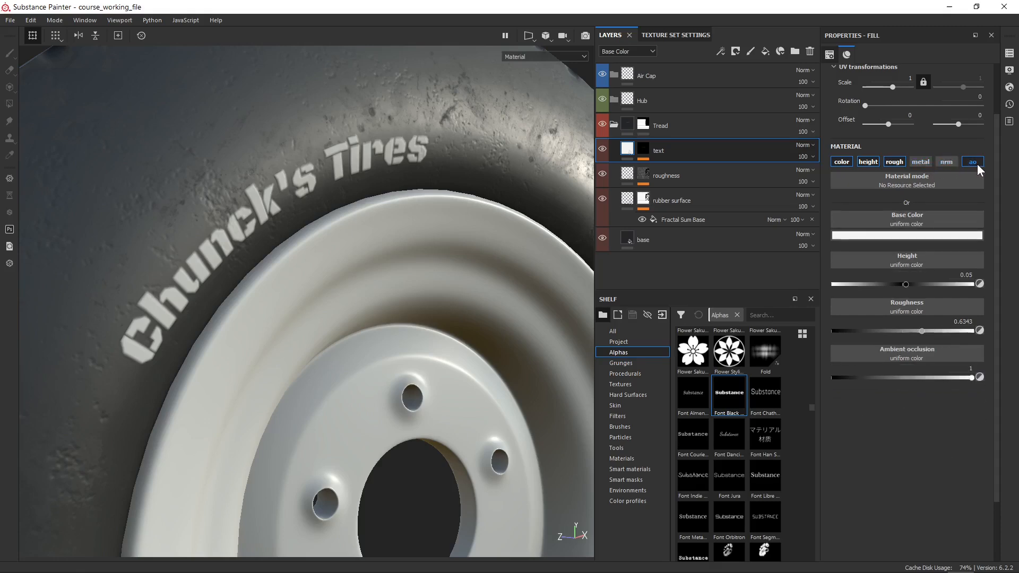
left_click(977, 164)
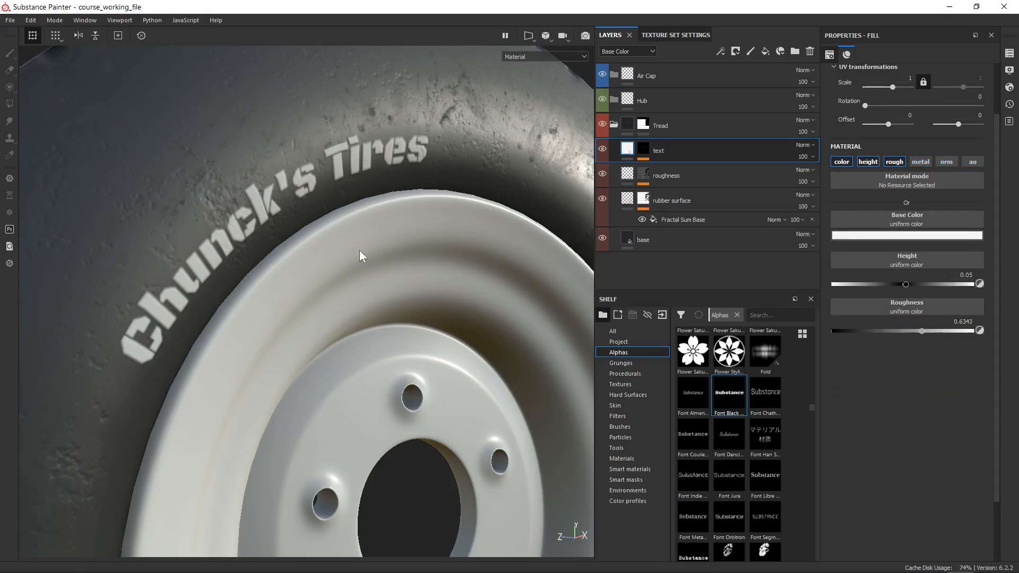
Step: Set the text layer's roughness to 0.5 and check the lettering on the sidewall from another angle
left_click_drag(359, 256, 471, 285, "alt")
left_click(965, 321)
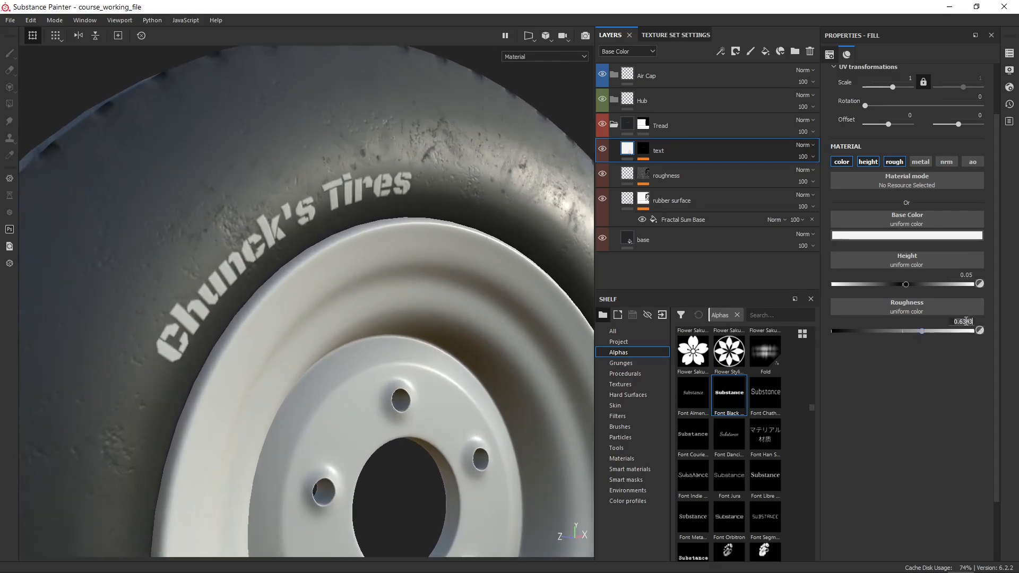
type("0.5")
key("Return")
left_click_drag(402, 241, 398, 230, "alt")
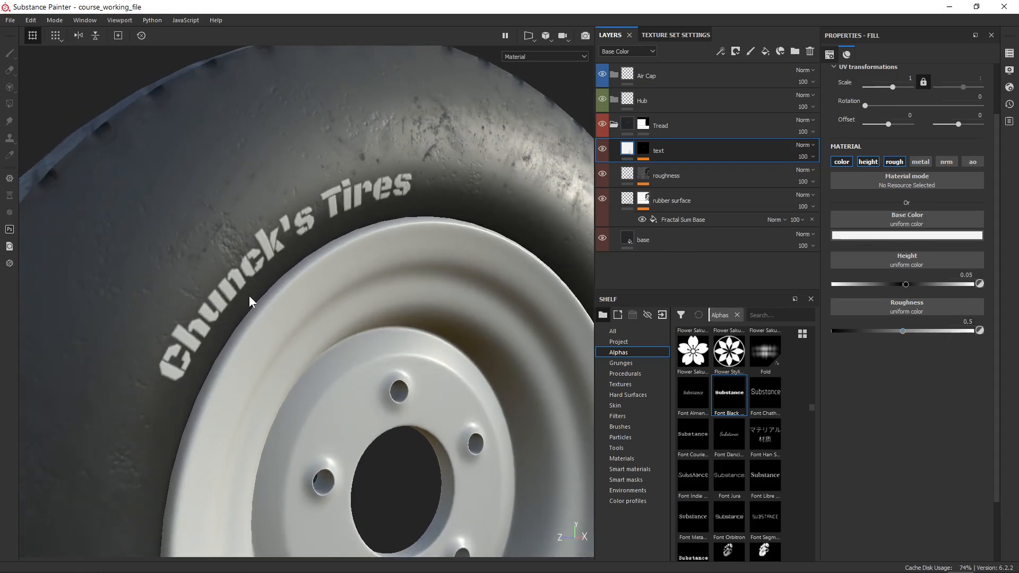
left_click_drag(367, 305, 374, 159, "alt")
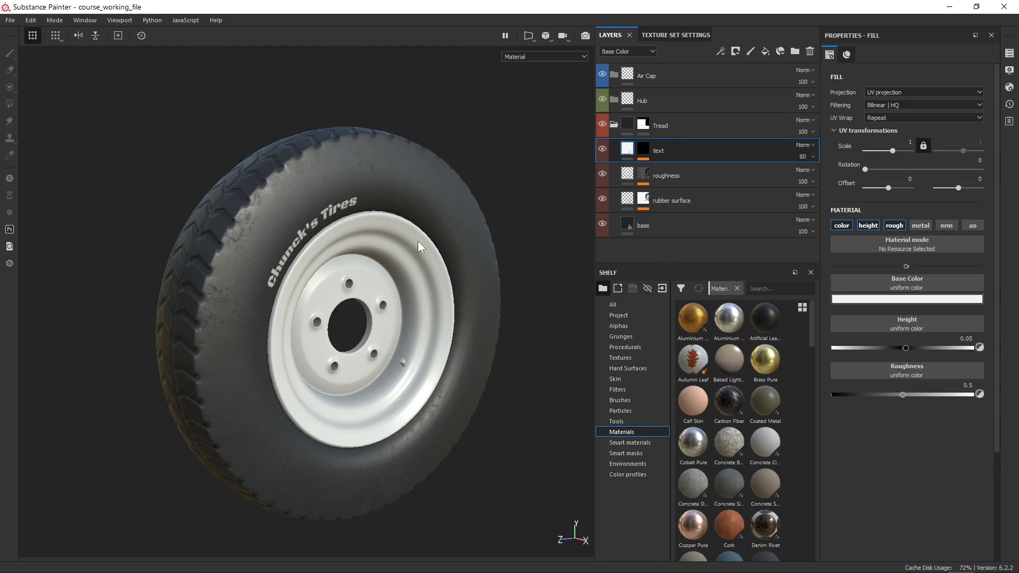
Step: Add a fill layer above the text layer in the Tread folder and name it dirt
left_click_drag(418, 241, 405, 155, "alt")
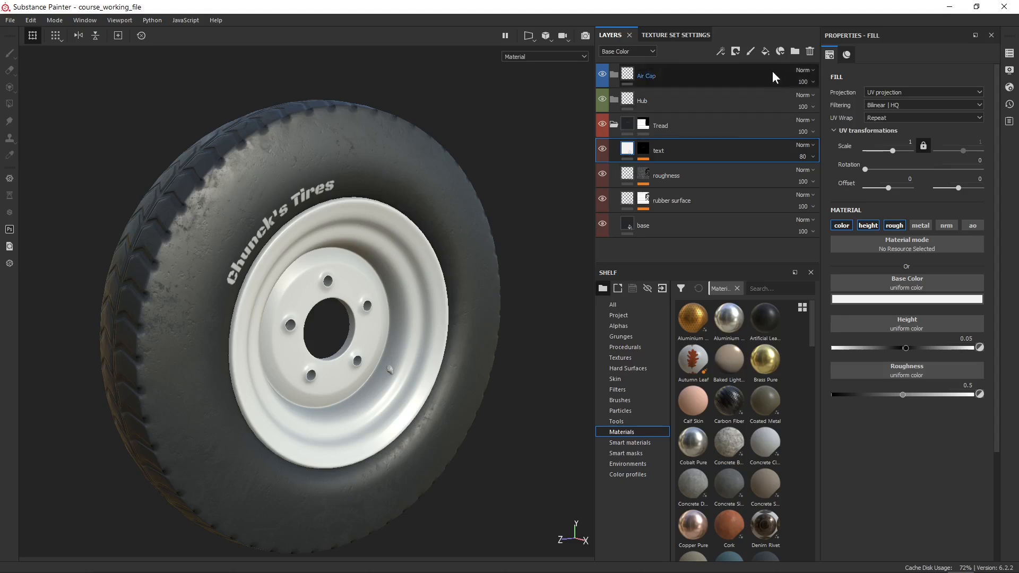
left_click(765, 51)
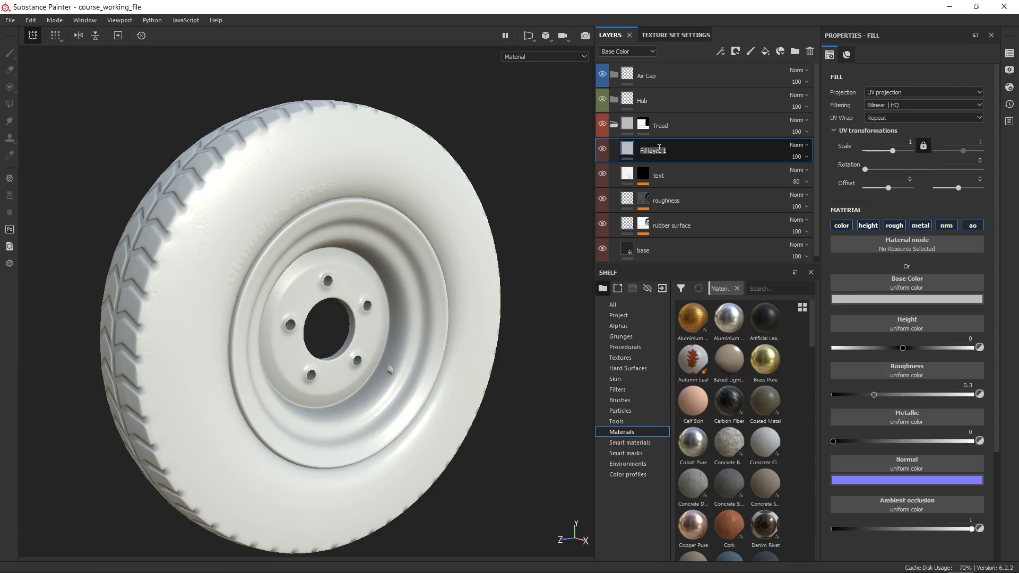
type("dirt")
key("Return")
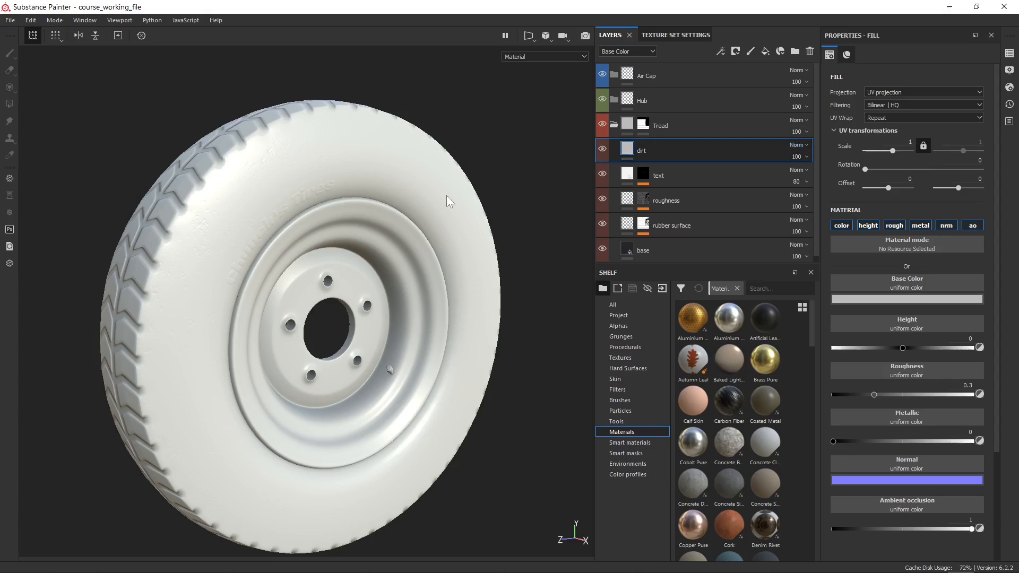
Step: Browse the material library and apply the Concrete Dusty material to the dirt layer
mouse_move(409, 272)
left_mouse_down("alt")
mouse_move(403, 255)
mouse_move(414, 253)
left_mouse_up("alt")
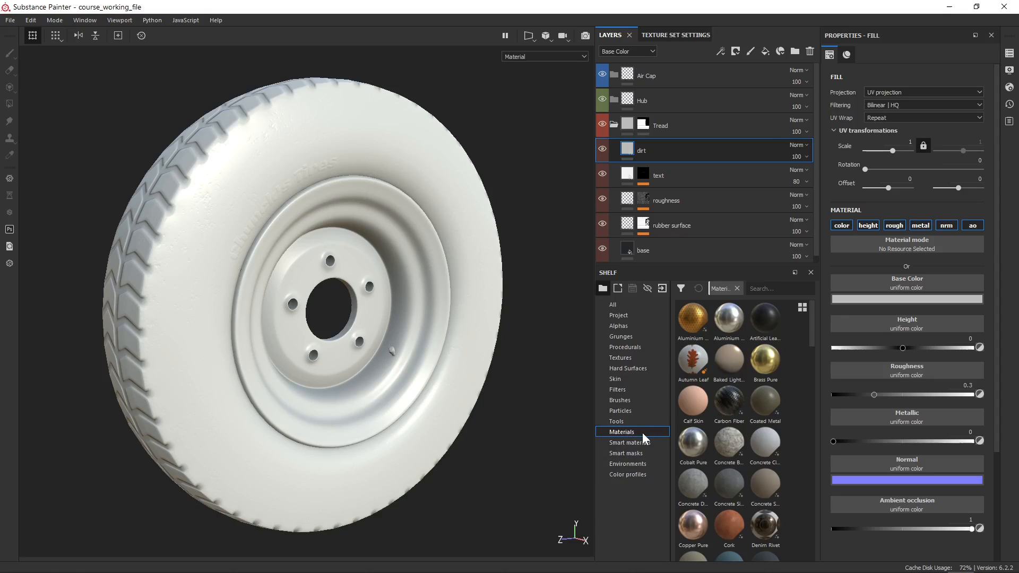
left_click_drag(813, 327, 830, 529)
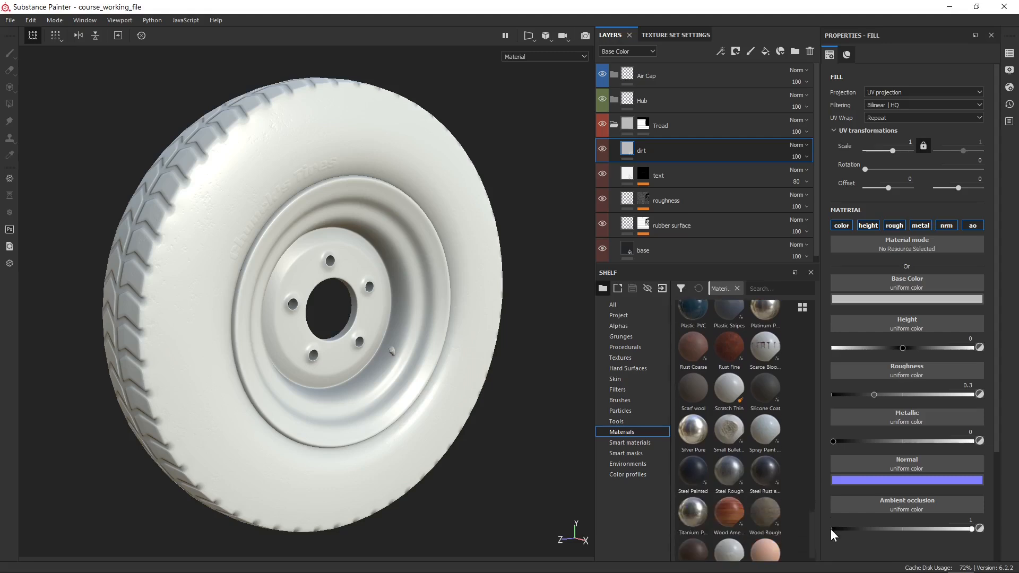
left_click_drag(830, 529, 823, 314)
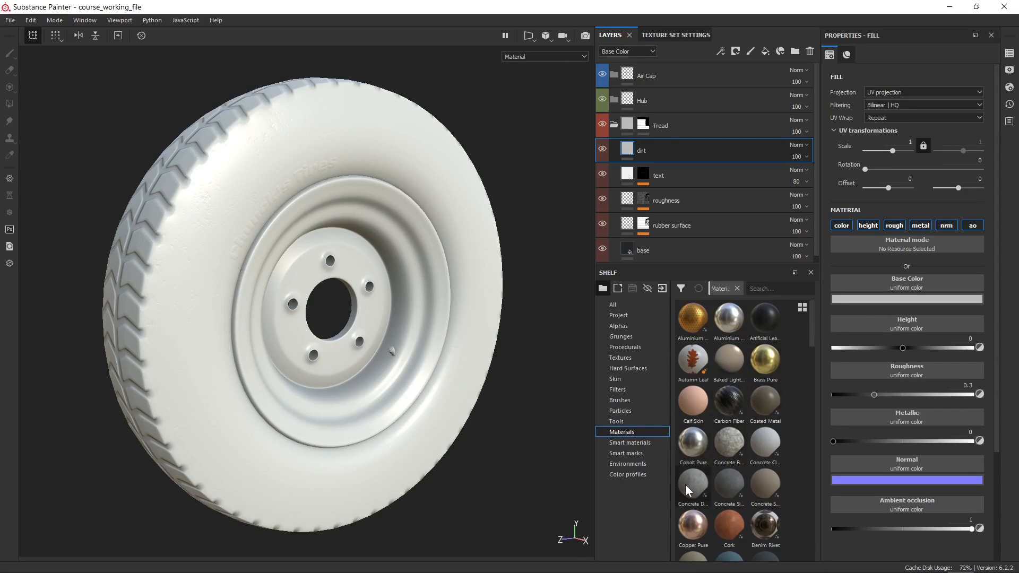
mouse_move(686, 484)
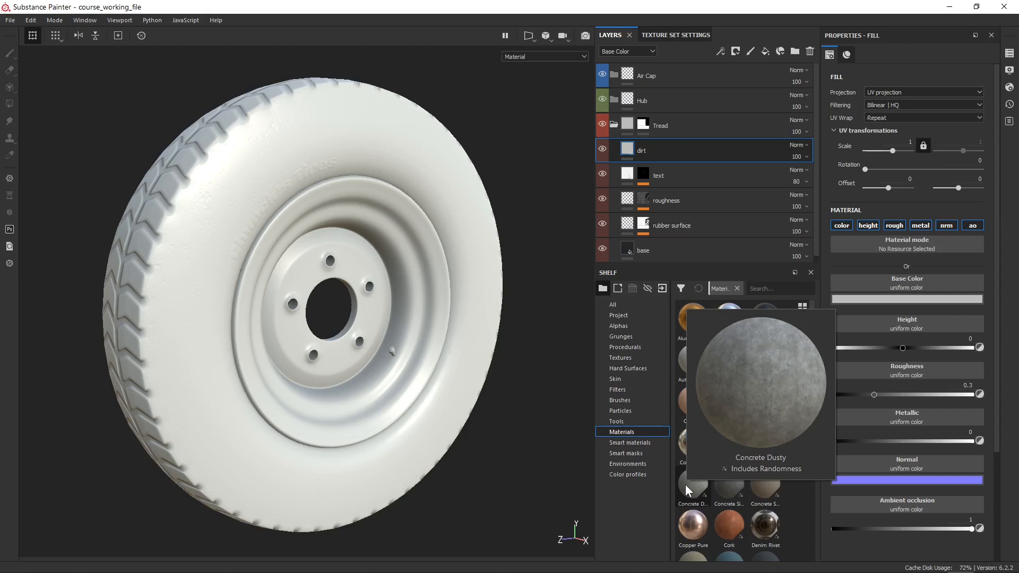
left_click(686, 484)
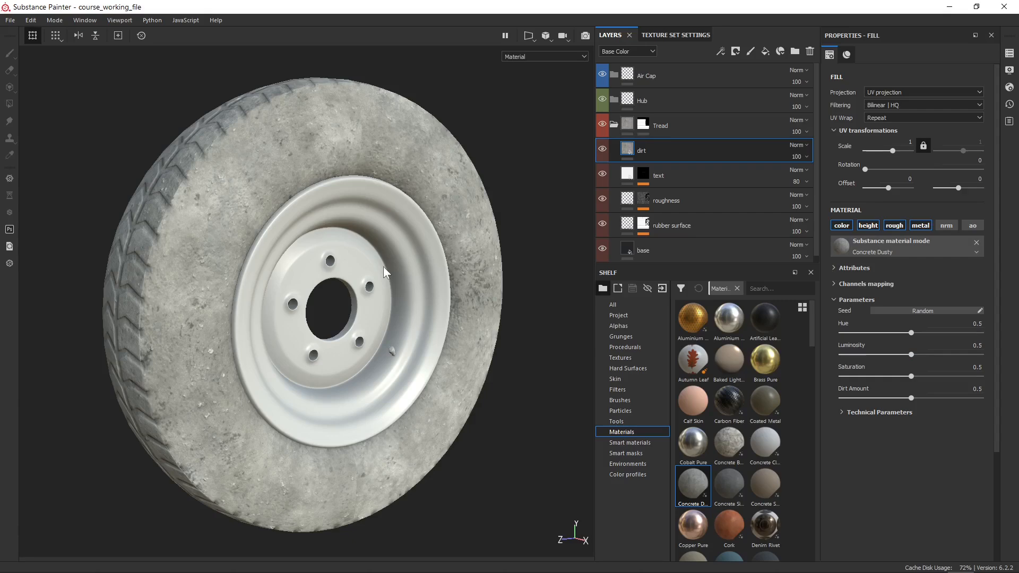
Step: Examine the Concrete Dusty material on the tire's sidewall and tread, up close and as a whole
right_click_drag(343, 152, 383, 249, "alt")
middle_click_drag(280, 200, 367, 234, "alt")
right_click_drag(282, 300, 319, 366, "alt")
left_click_drag(356, 338, 329, 280, "alt")
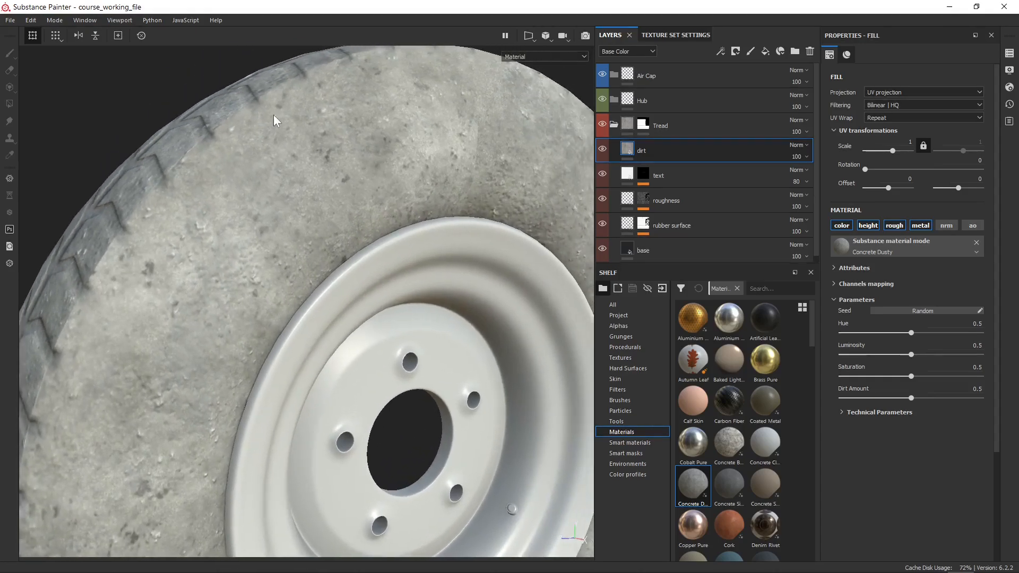
right_click_drag(370, 377, 325, 233, "alt")
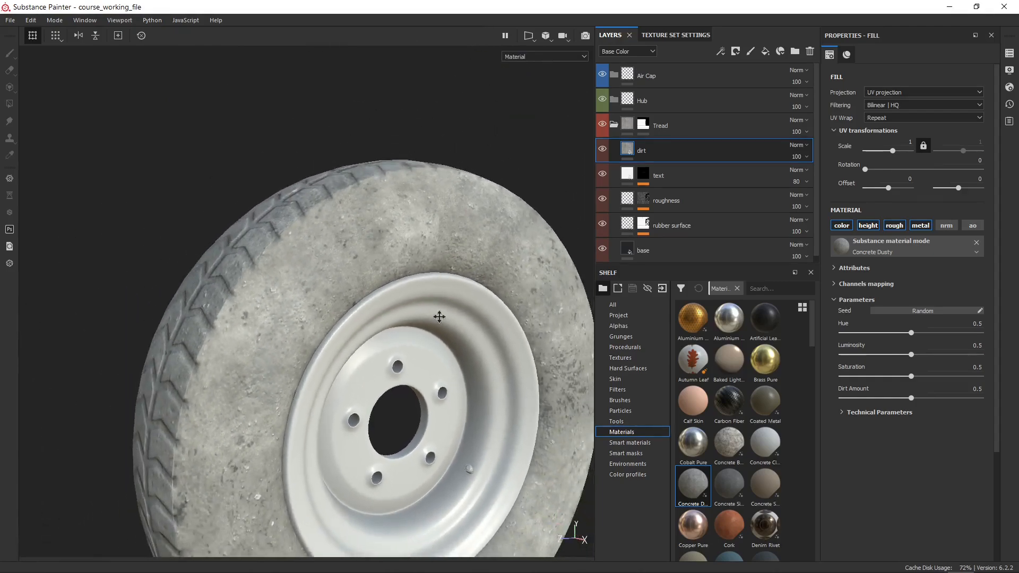
middle_click_drag(439, 317, 366, 195, "alt")
left_click_drag(371, 138, 390, 180, "alt")
middle_click_drag(388, 174, 386, 190, "alt")
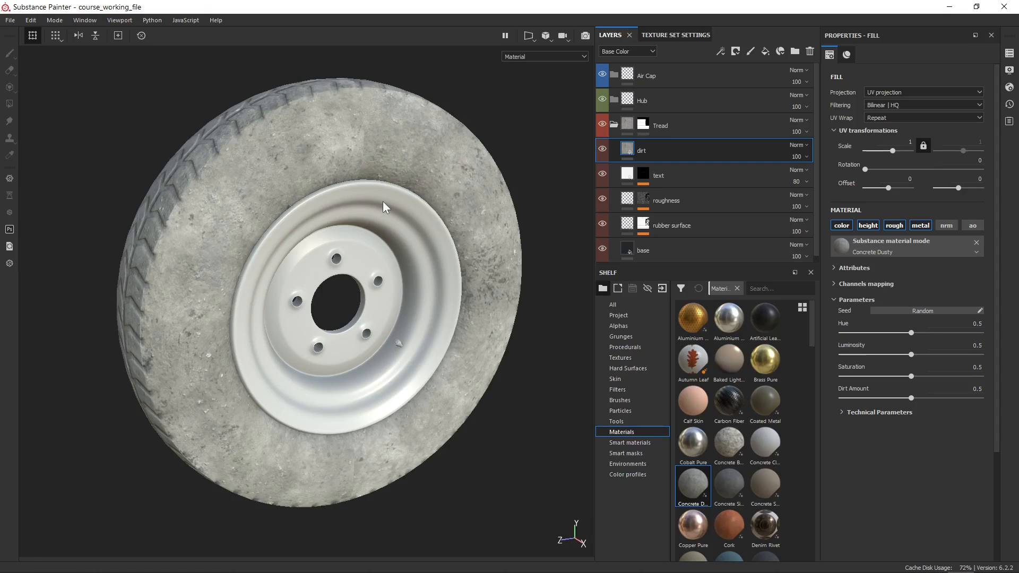
Step: Add a black mask to the dirt layer
right_click(654, 148)
left_click(699, 14)
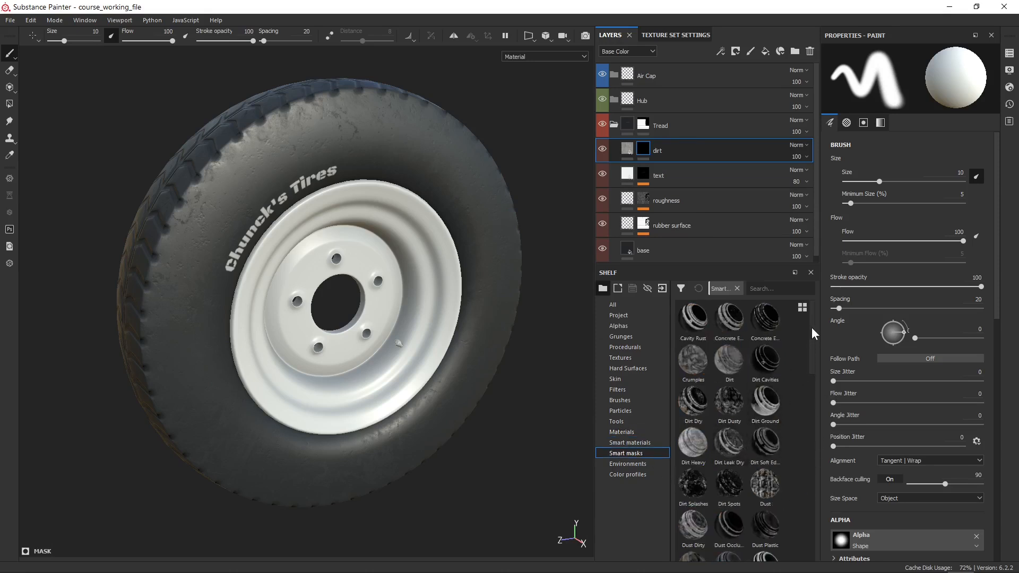
Step: Browse the smart masks and apply Dust Plastic to the dirt layer's mask
mouse_move(697, 320)
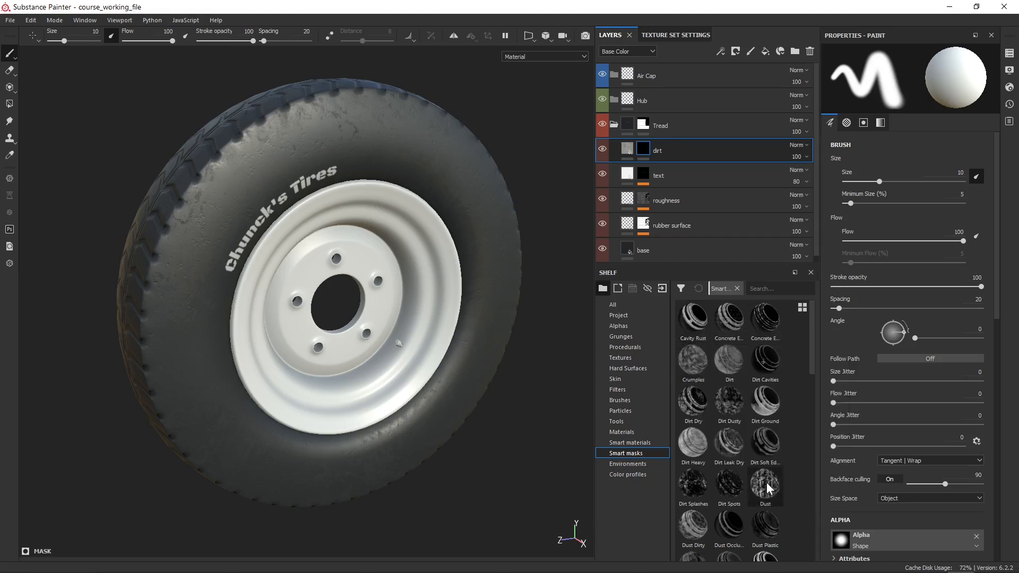
mouse_move(761, 439)
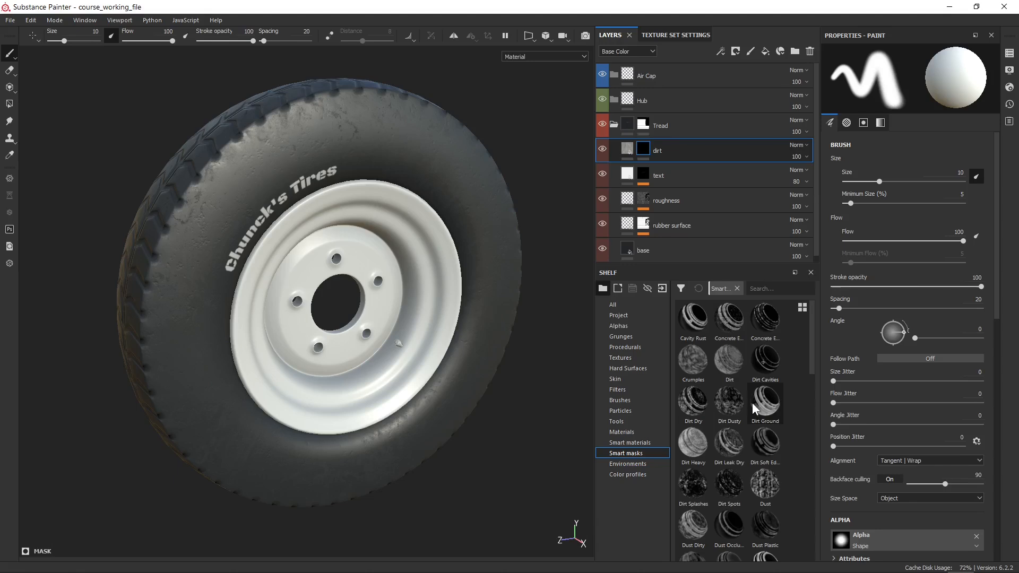
mouse_move(753, 402)
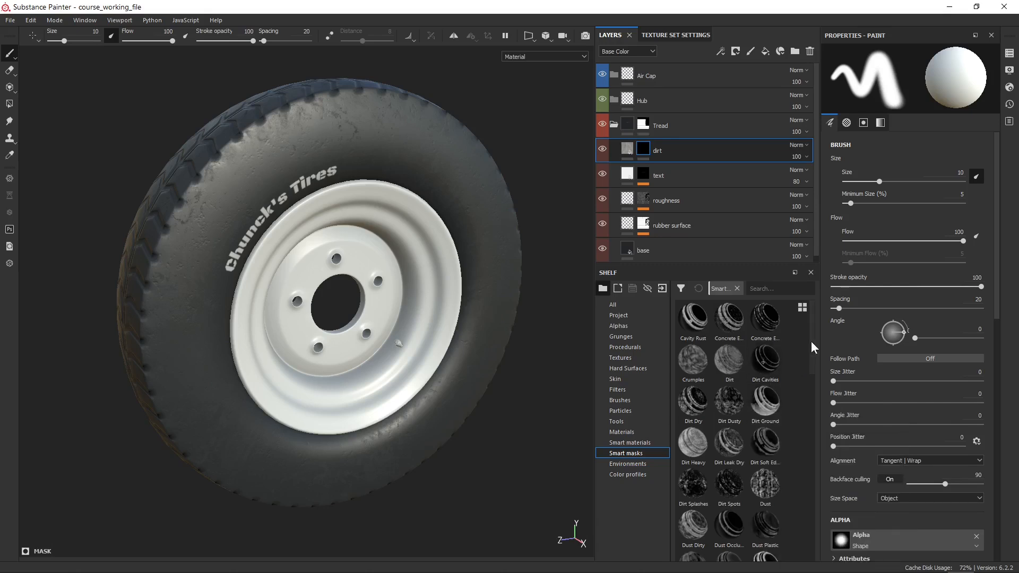
left_click_drag(811, 341, 815, 381)
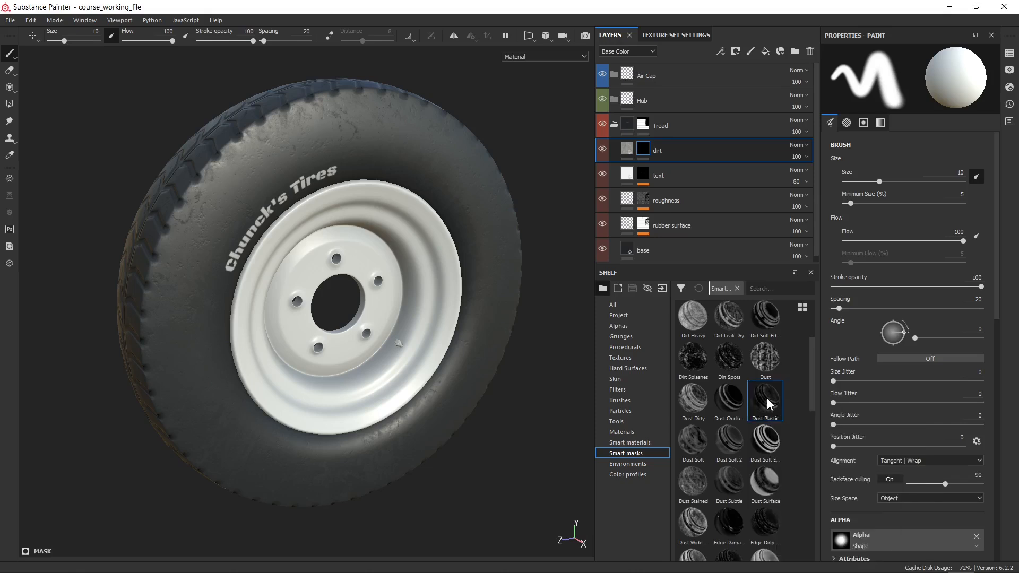
left_click_drag(766, 398, 643, 155)
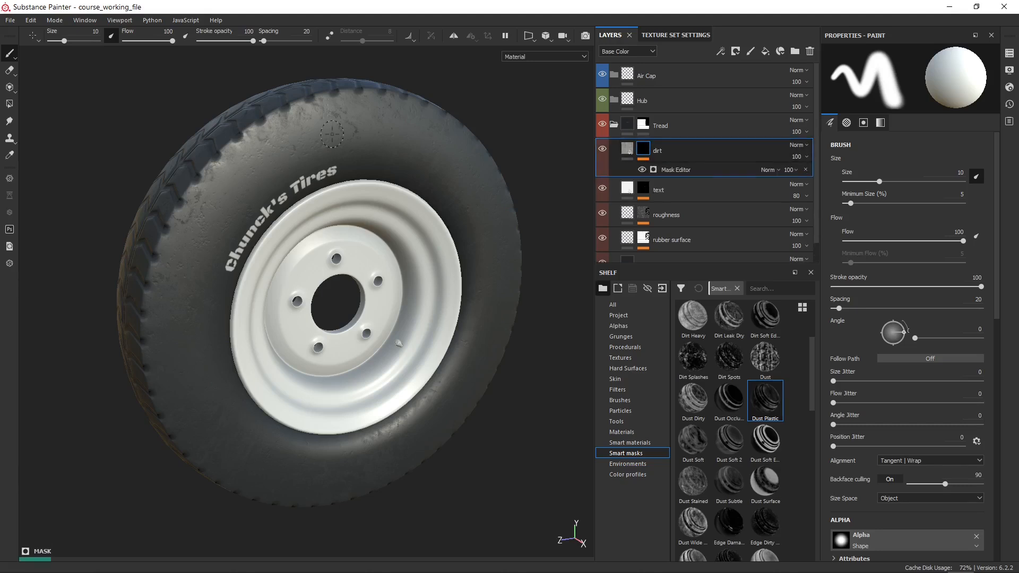
Step: Examine the dirt on the tire's sidewall and tread, both as shaded material and as the isolated mask
right_click_drag(463, 213, 494, 291, "alt")
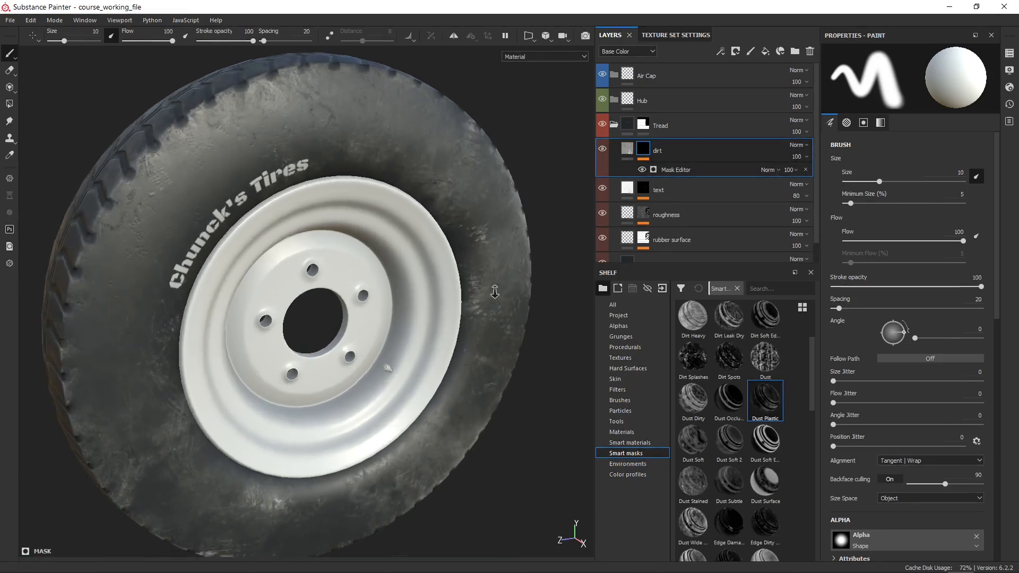
middle_click_drag(509, 291, 543, 260, "alt")
left_click_drag(544, 259, 564, 258, "alt")
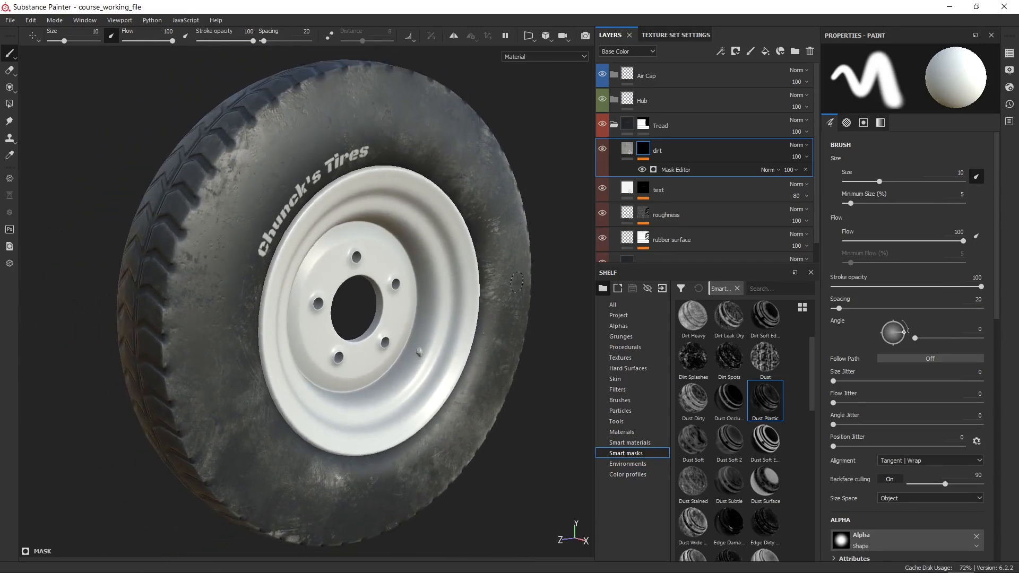
mouse_move(517, 282)
right_mouse_down("shift")
mouse_move(545, 280)
mouse_move(509, 265)
right_mouse_up("shift")
left_click_drag(461, 217, 519, 286, "alt")
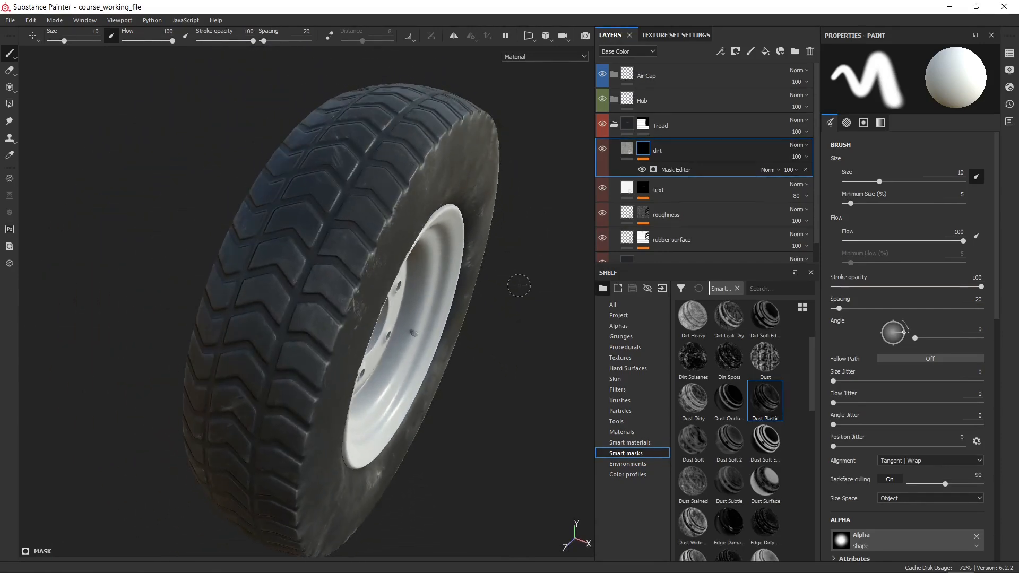
right_click_drag(519, 285, 373, 350, "shift")
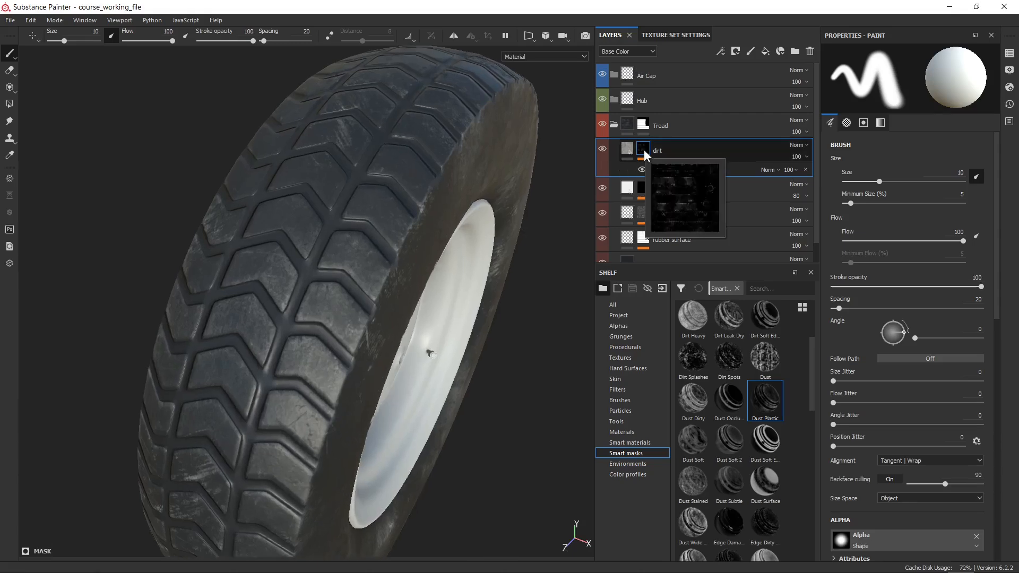
left_click(646, 153)
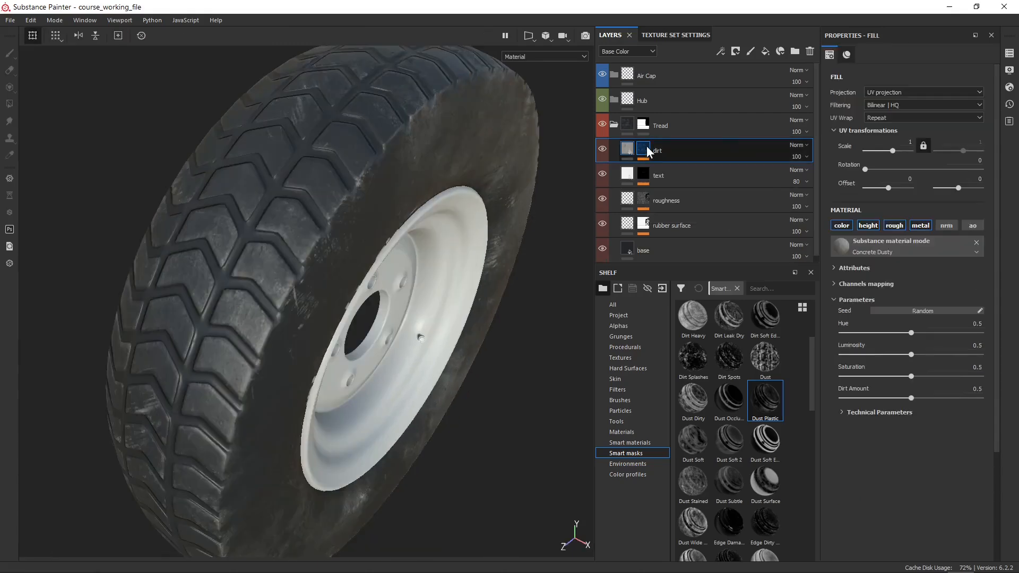
left_click(647, 152, "alt")
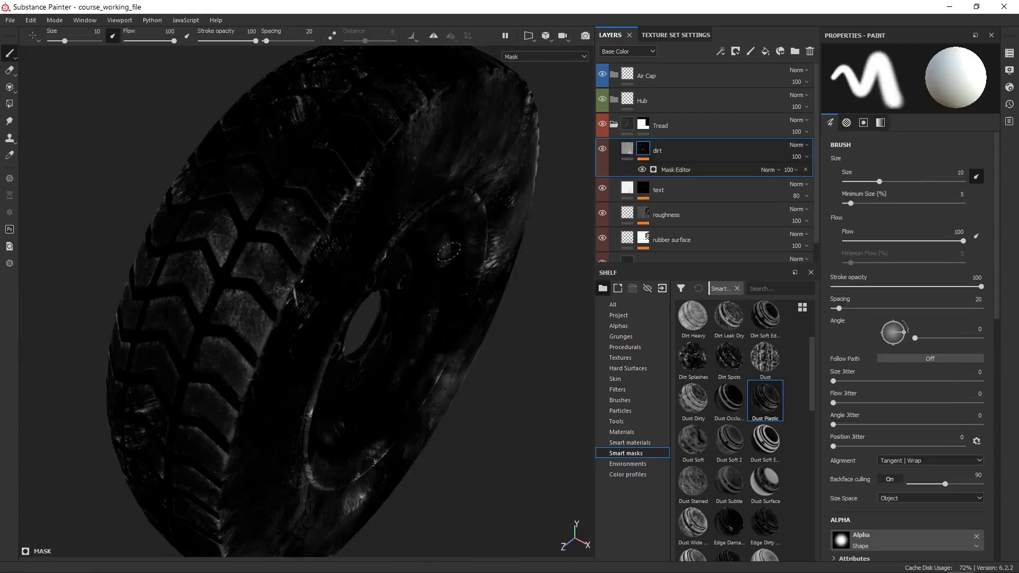
mouse_move(452, 256)
left_mouse_down("alt")
mouse_move(316, 313)
mouse_move(373, 212)
mouse_move(341, 230)
mouse_move(485, 377)
mouse_move(396, 378)
left_mouse_up("alt")
middle_click_drag(424, 306, 347, 306, "alt")
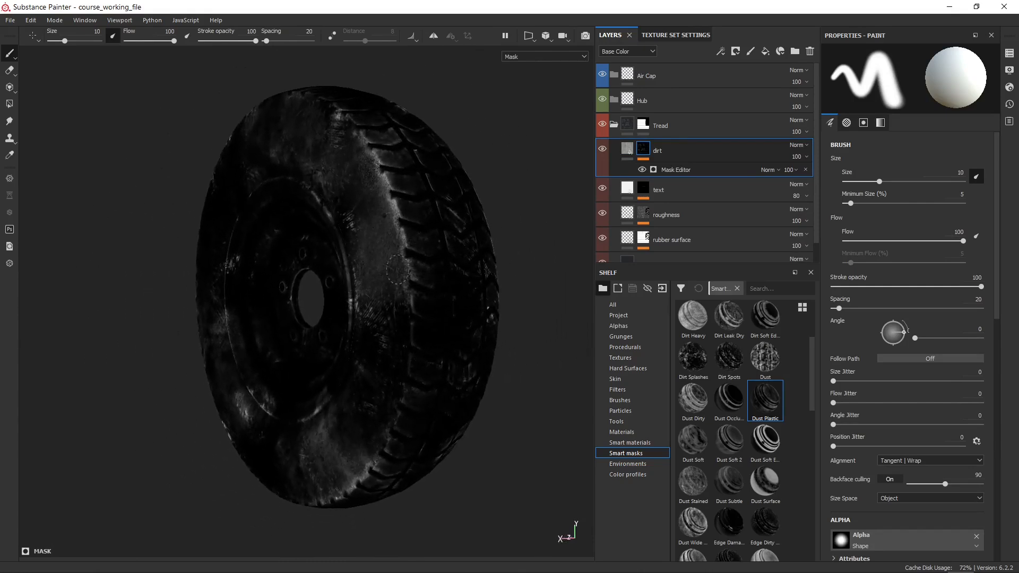
right_click_drag(438, 256, 468, 352, "alt")
left_click_drag(346, 273, 371, 268, "alt")
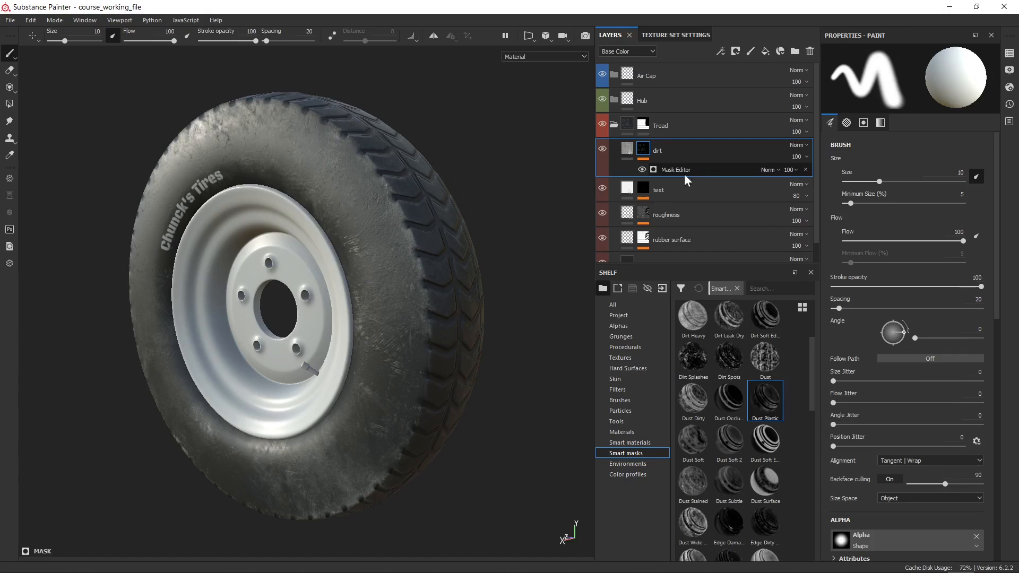
Step: Try a Global Balance of 0.74 in the dirt mask's Mask Editor generator and inspect the sidewall
left_click(681, 171)
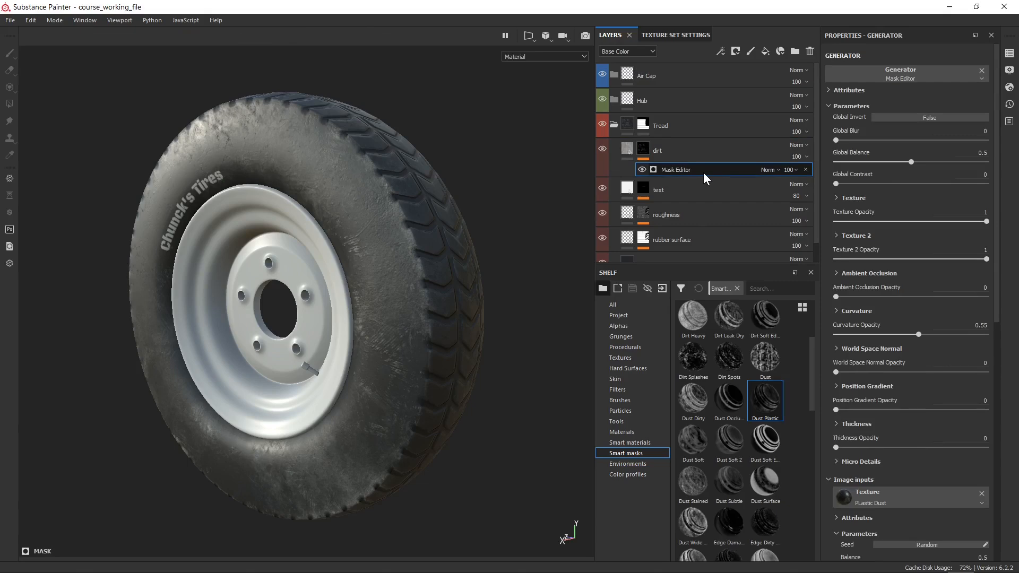
left_click_drag(913, 161, 949, 162)
left_click_drag(292, 228, 457, 228, "alt")
middle_click_drag(457, 219, 530, 197, "alt")
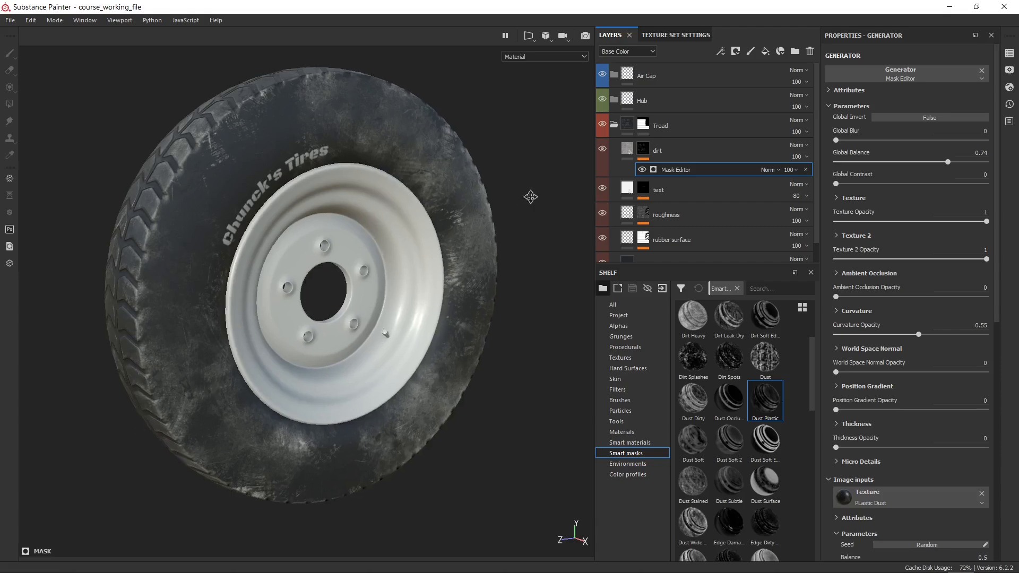
right_click_drag(530, 198, 518, 267, "alt")
middle_click_drag(518, 267, 497, 269, "alt")
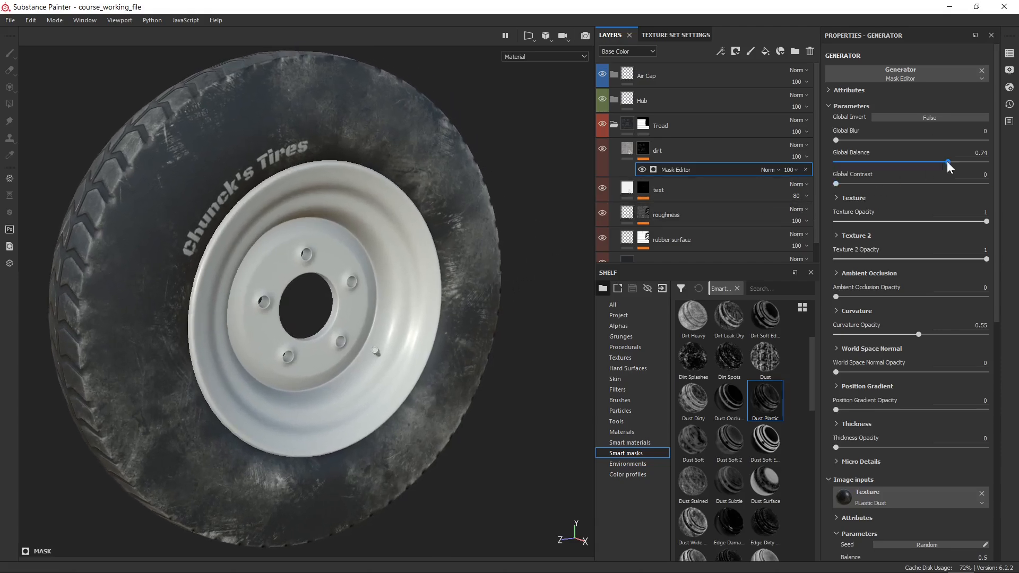
Step: Set the dirt mask generator's Global Balance to 0.65
left_click(975, 154)
key("BackSpace")
key("BackSpace")
type("65")
key("Return")
left_click_drag(835, 183, 783, 187)
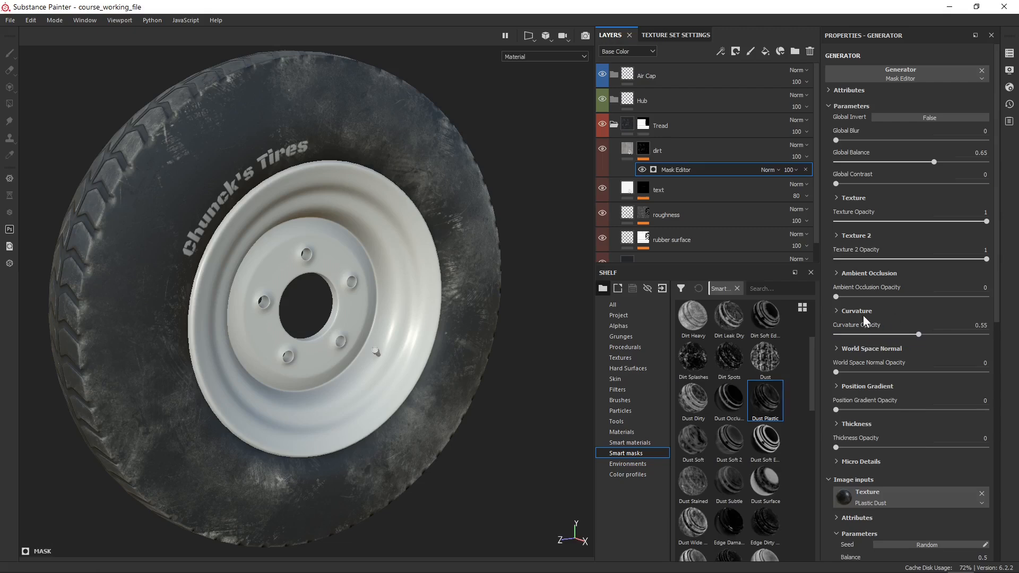
scroll(863, 316, "down", 9)
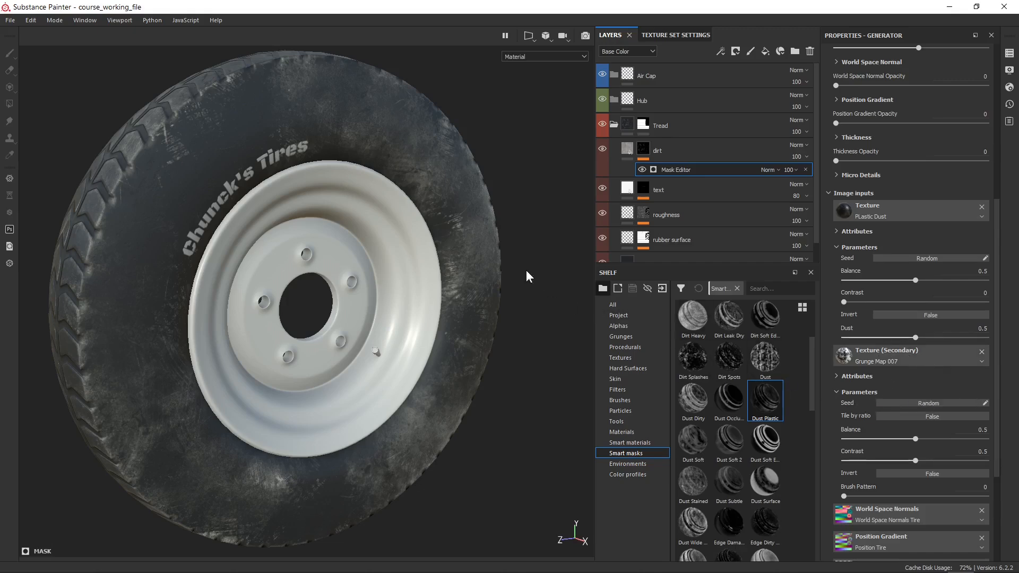
mouse_move(526, 271)
left_mouse_down("alt")
mouse_move(539, 270)
mouse_move(513, 283)
left_mouse_up("alt")
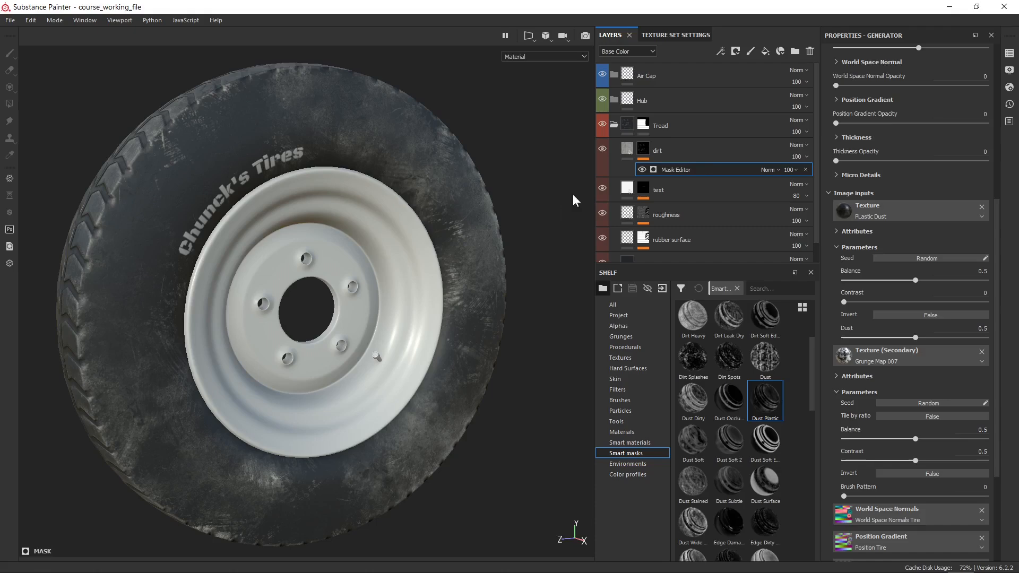
Step: Try a duplicate of the dirt layer above the original, comparing their masks, and delete the duplicate
left_click(708, 154)
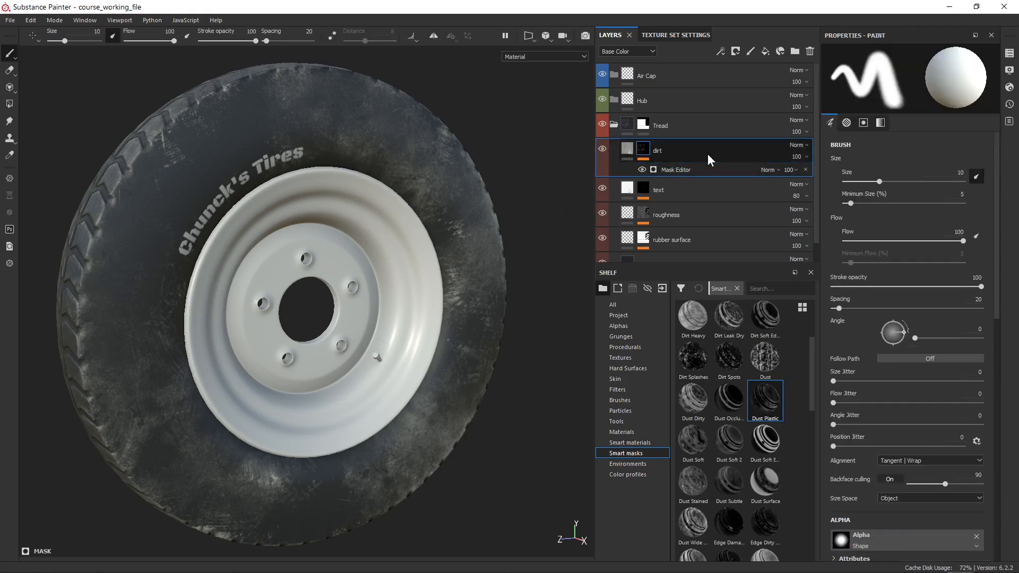
key("ctrl+d")
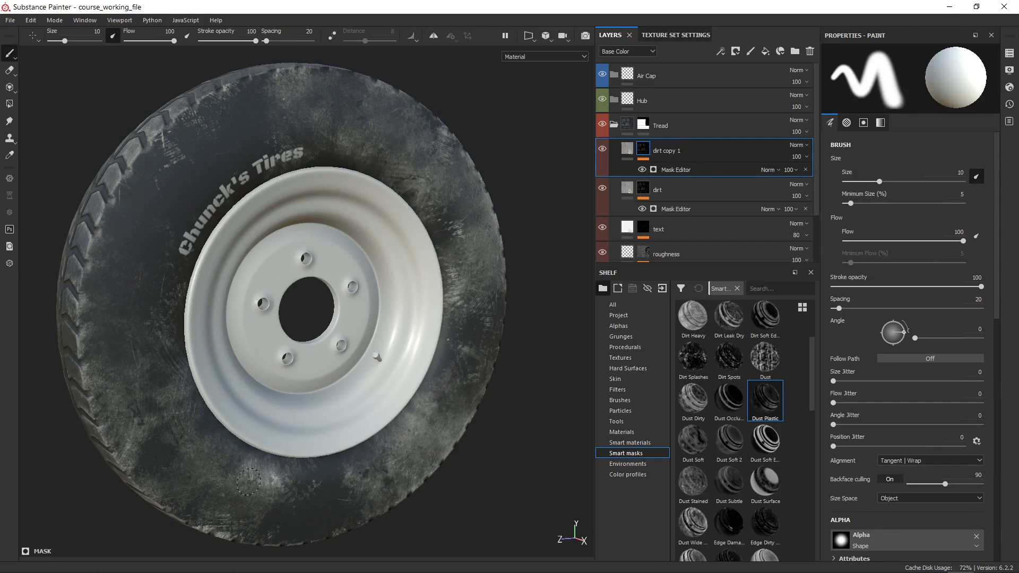
left_click(643, 149, "alt")
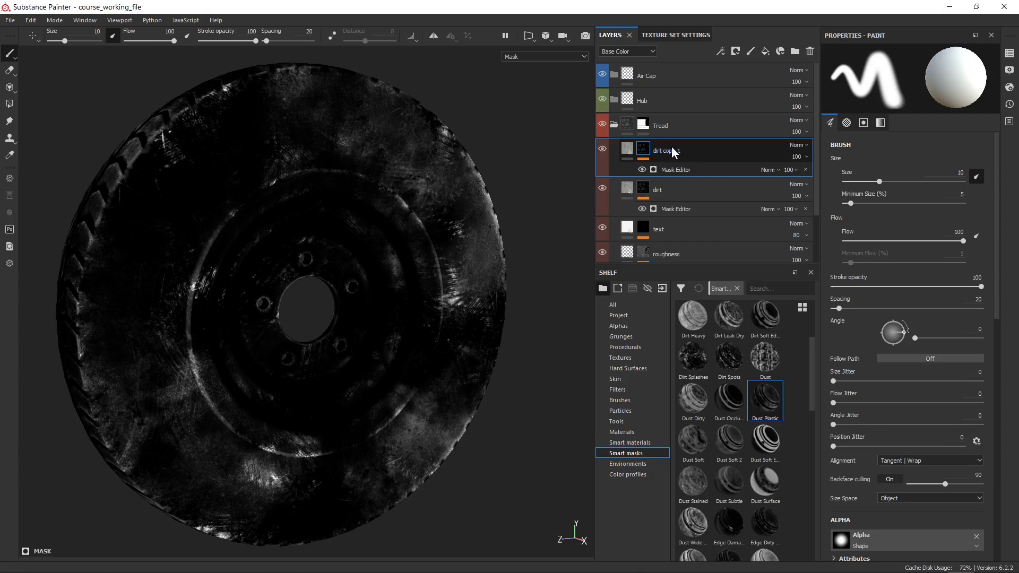
left_click(647, 197)
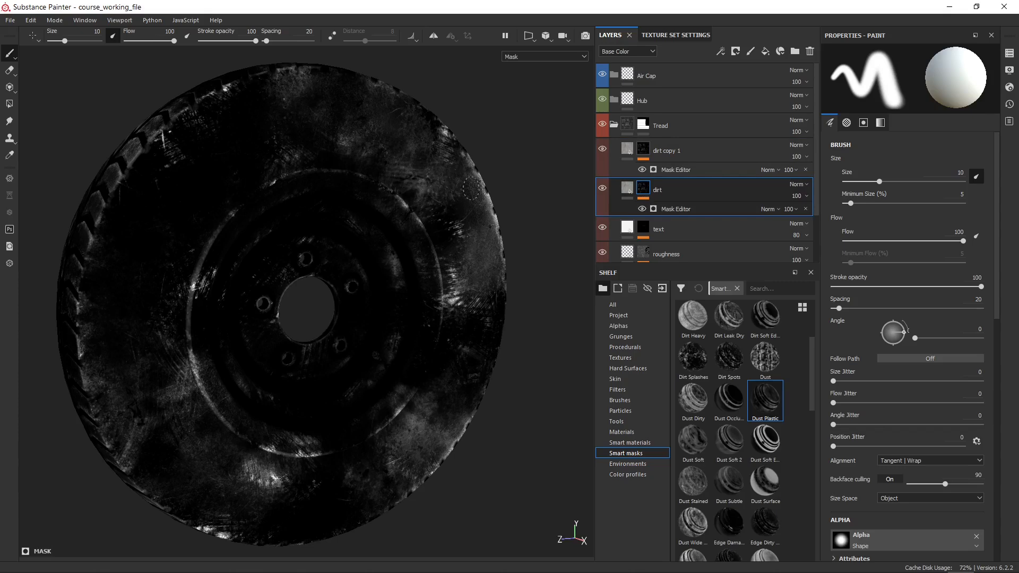
key("m")
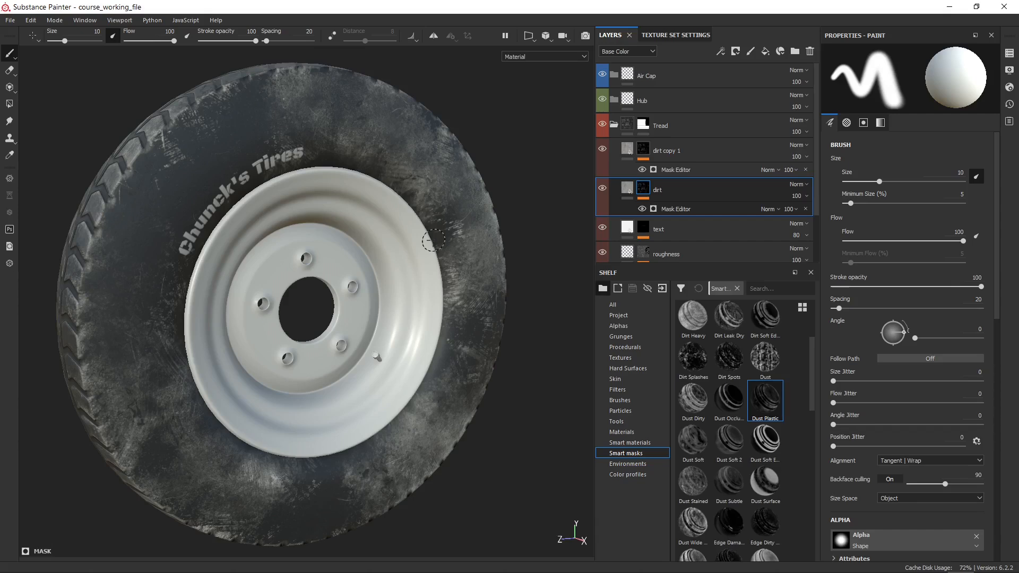
left_click(775, 150)
left_click(810, 51)
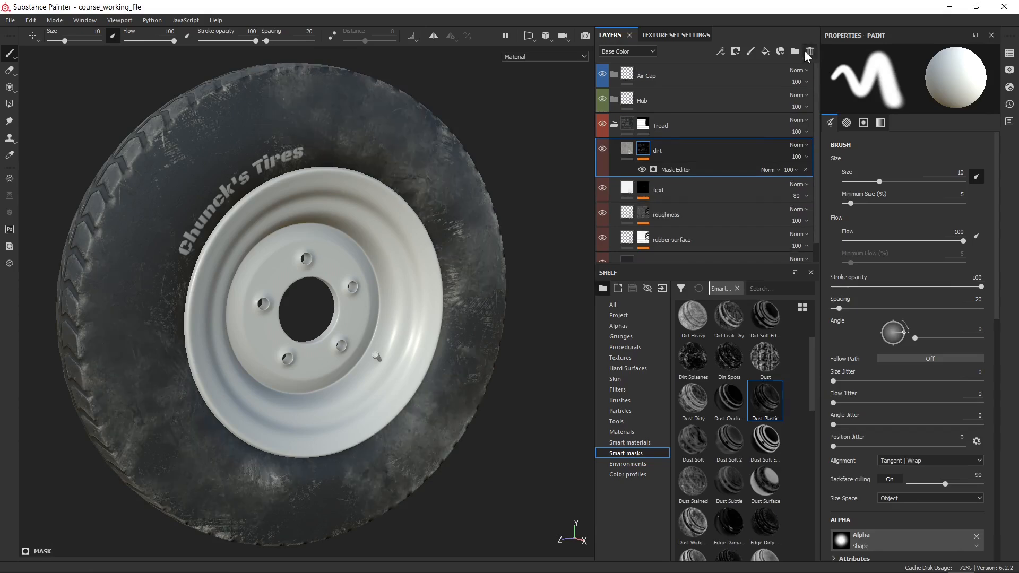
Step: Randomize the seed of the Grunge Map 007 secondary texture twice in the dirt layer's Mask Editor and check the tire
left_click(677, 169)
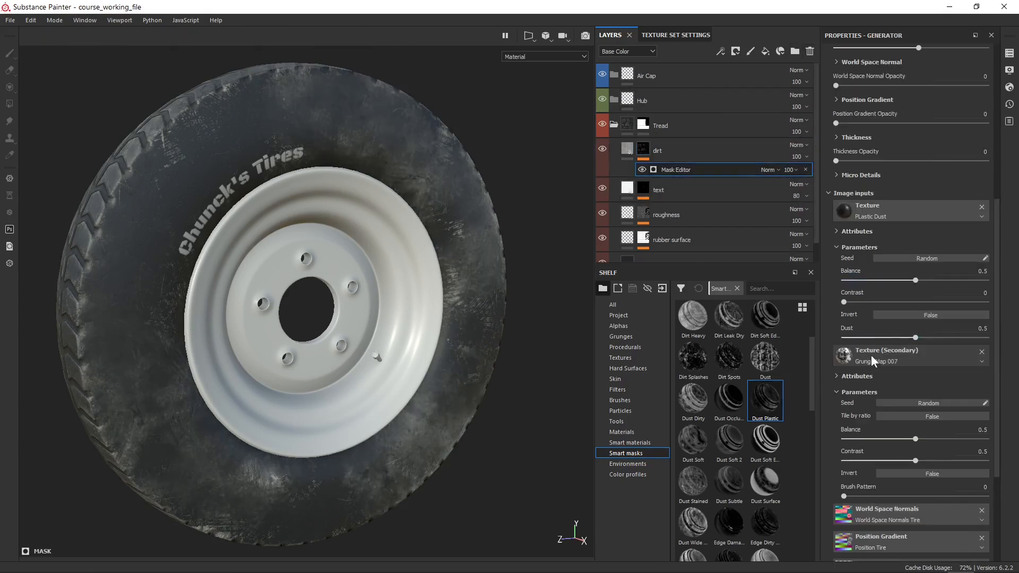
left_click(927, 404)
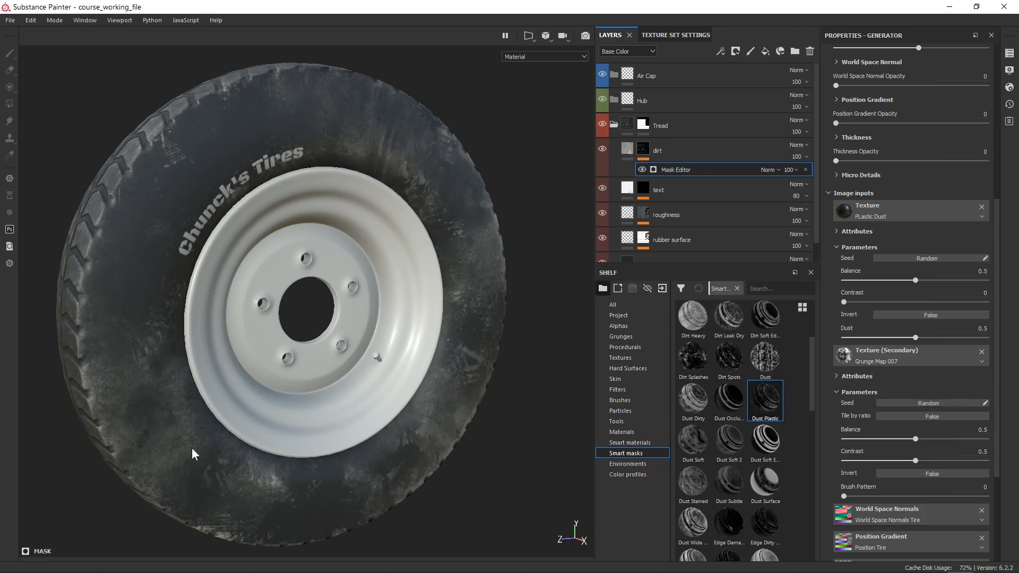
left_click(929, 404)
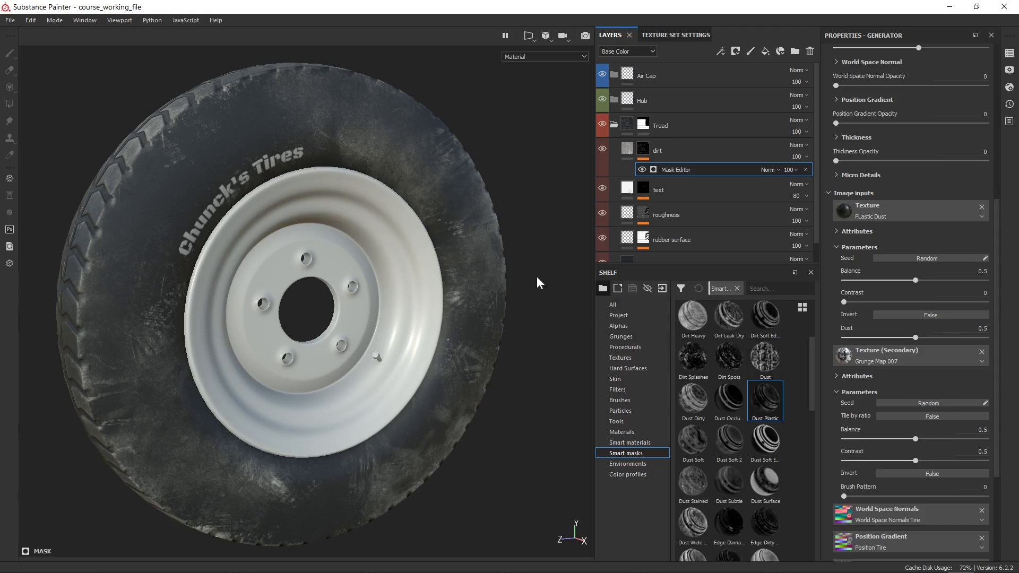
left_click_drag(537, 276, 515, 356, "alt")
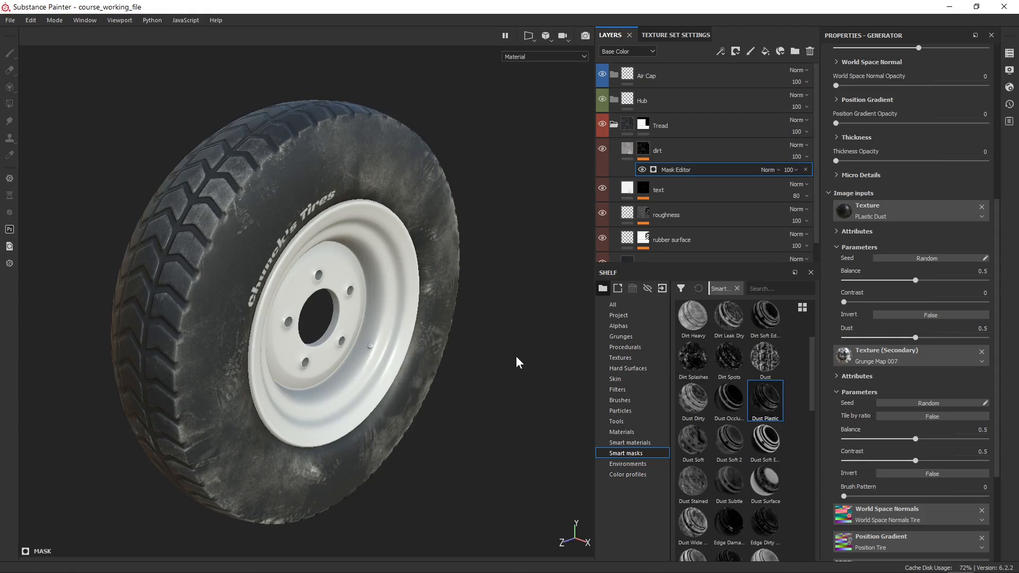
left_click_drag(515, 356, 497, 340, "alt")
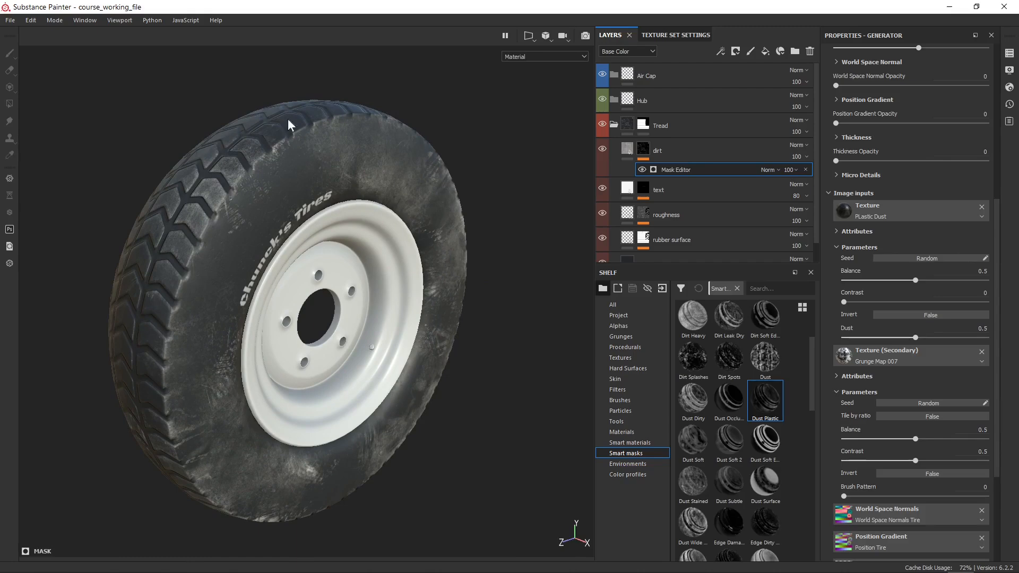
left_click_drag(488, 361, 533, 402, "alt")
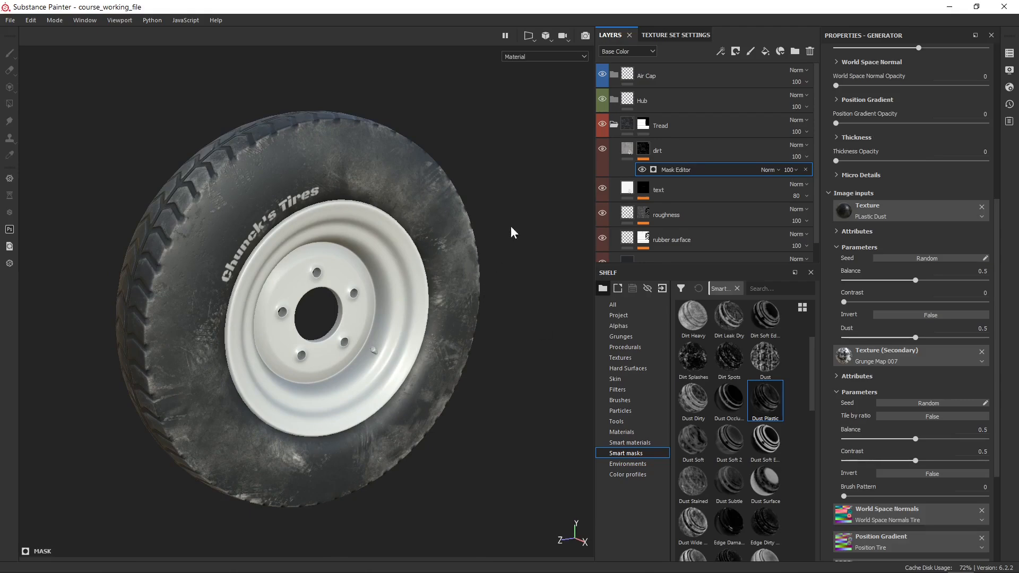
mouse_move(468, 429)
left_mouse_down("alt")
mouse_move(504, 425)
mouse_move(472, 432)
left_mouse_up("alt")
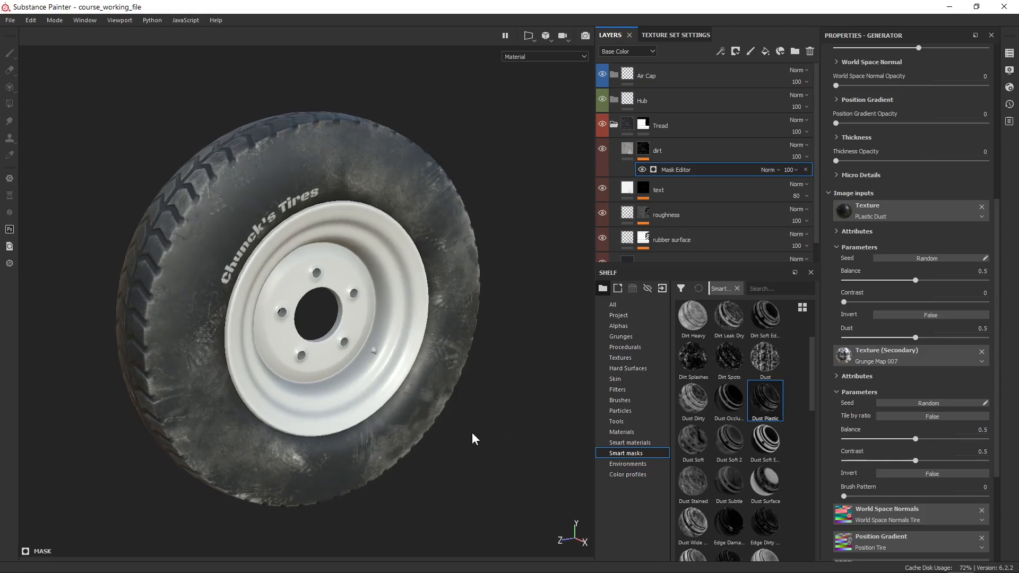